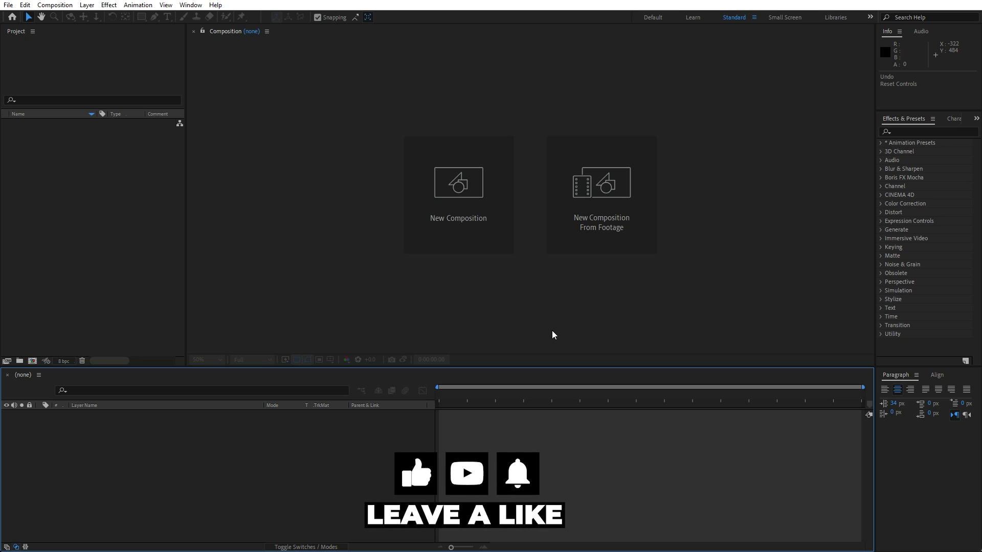
- Create a new composition named Final with a duration of 0:00:10:00
{"action": "left_click", "coordinate": [32, 361]}
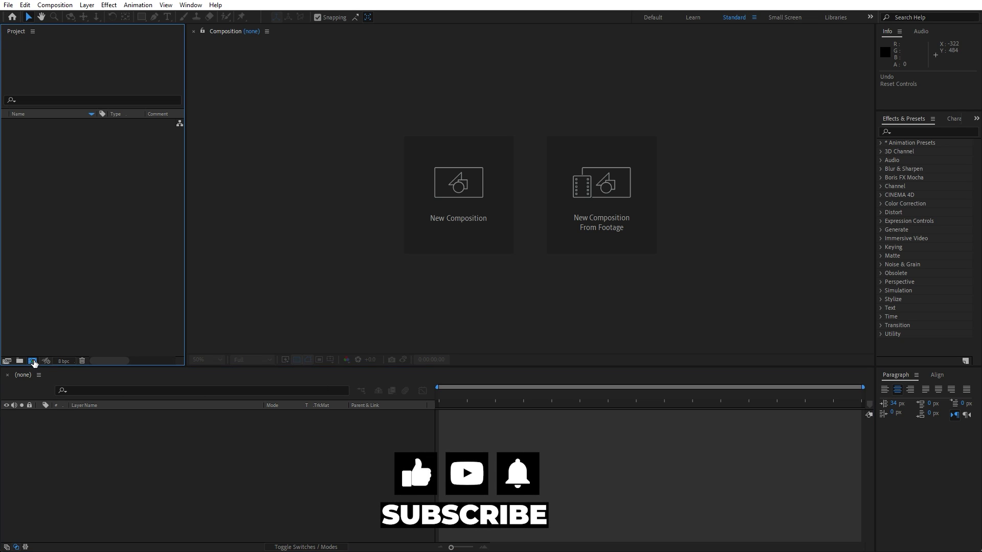
{"action": "type", "text": "Finalk"}
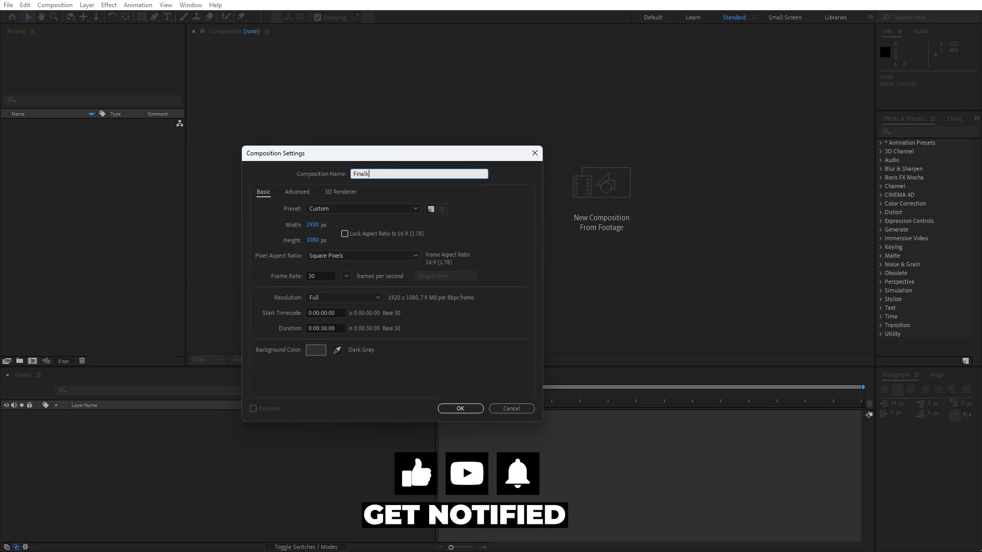
{"action": "key", "text": "BackSpace"}
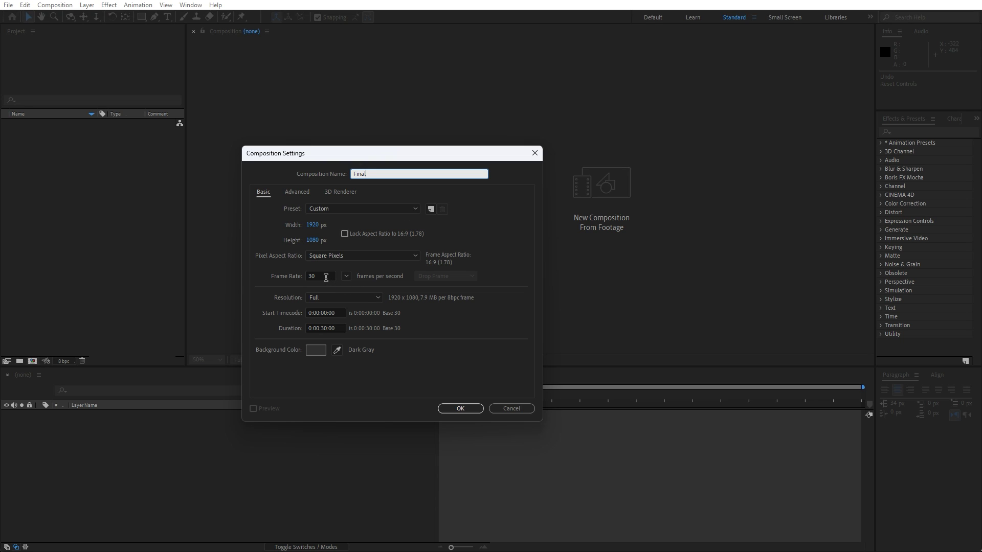
{"action": "left_click", "coordinate": [329, 325]}
{"action": "key", "text": "BackSpace"}
{"action": "type", "text": "1"}
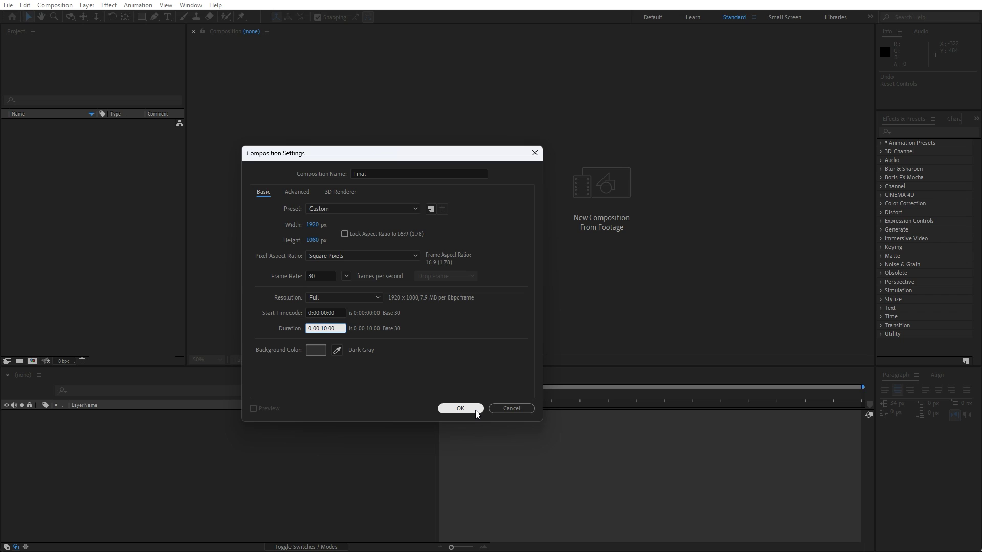
{"action": "left_click", "coordinate": [461, 408]}
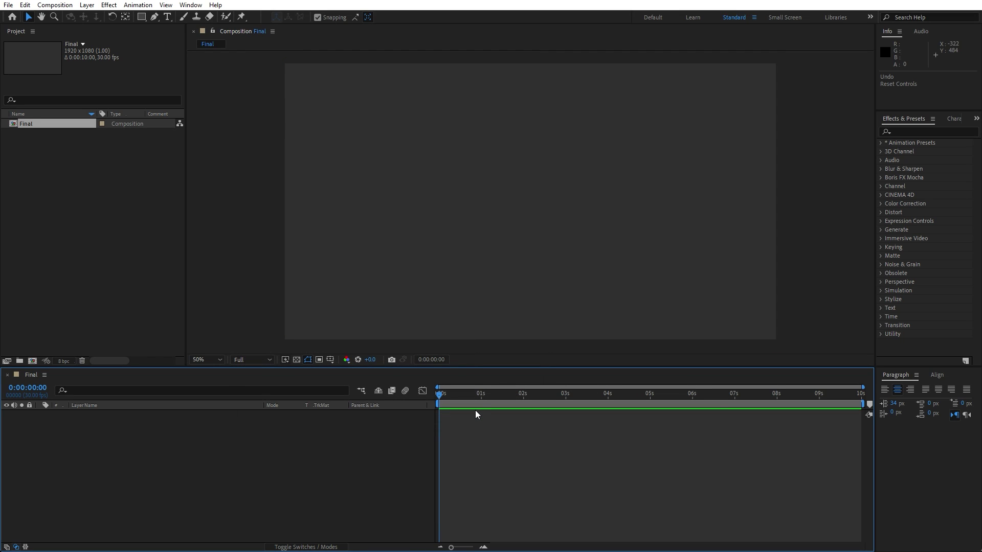
- Add a composition-sized solid layer named Background to the Final composition
{"action": "right_click", "coordinate": [216, 456]}
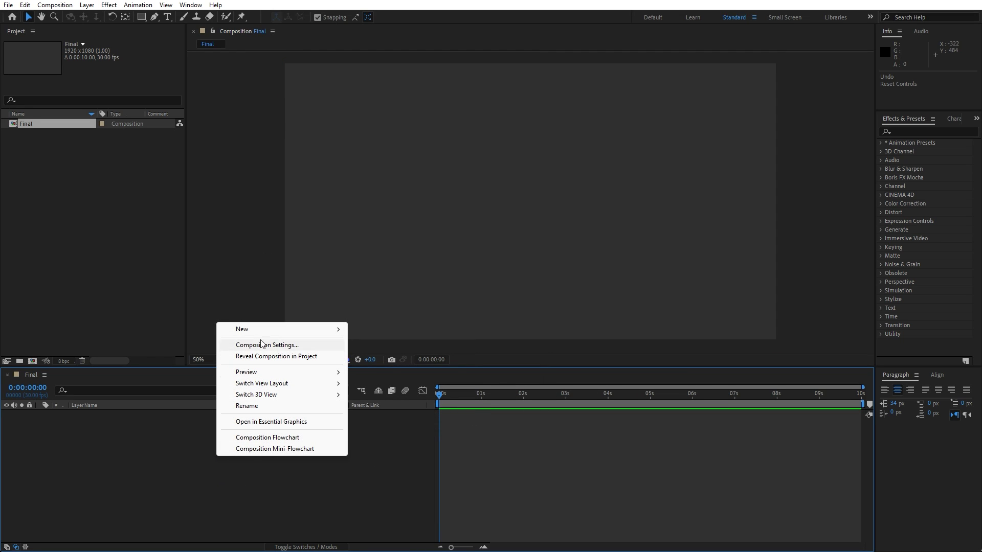
{"action": "mouse_move", "coordinate": [259, 331]}
{"action": "left_click", "coordinate": [384, 358]}
{"action": "type", "text": "Background"}
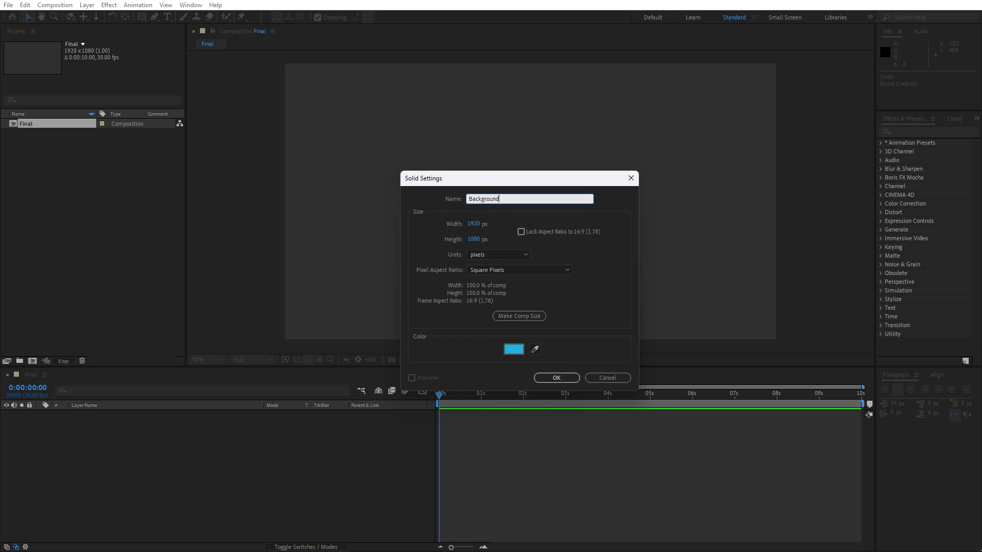
{"action": "left_click", "coordinate": [556, 377]}
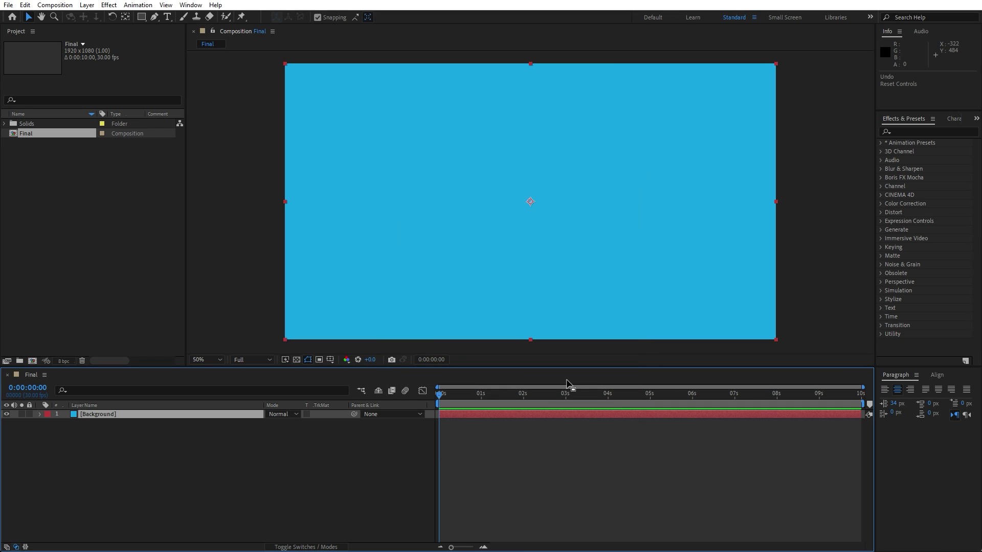
- Find the Gradient Ramp effect and apply it to the Background layer
{"action": "left_click", "coordinate": [905, 131]}
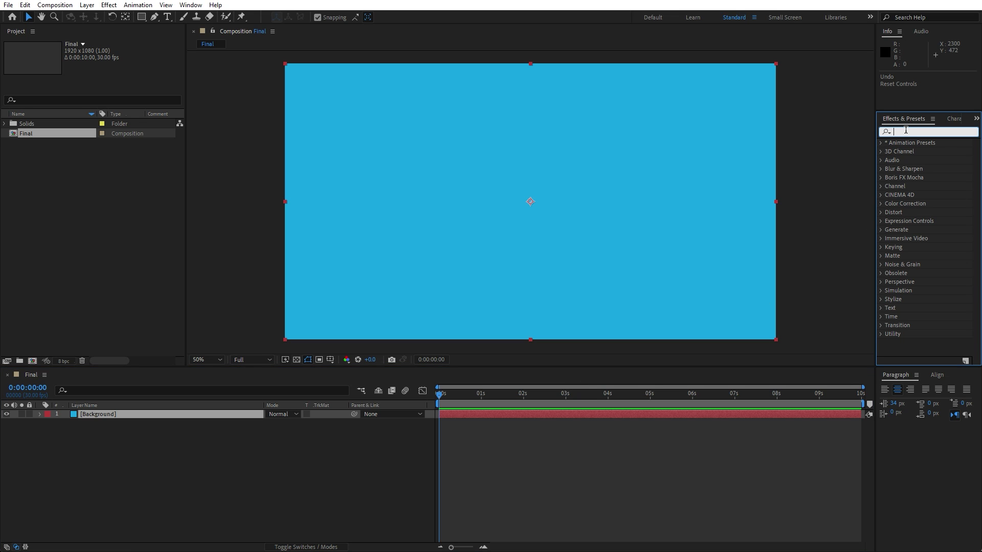
{"action": "left_click", "coordinate": [191, 4]}
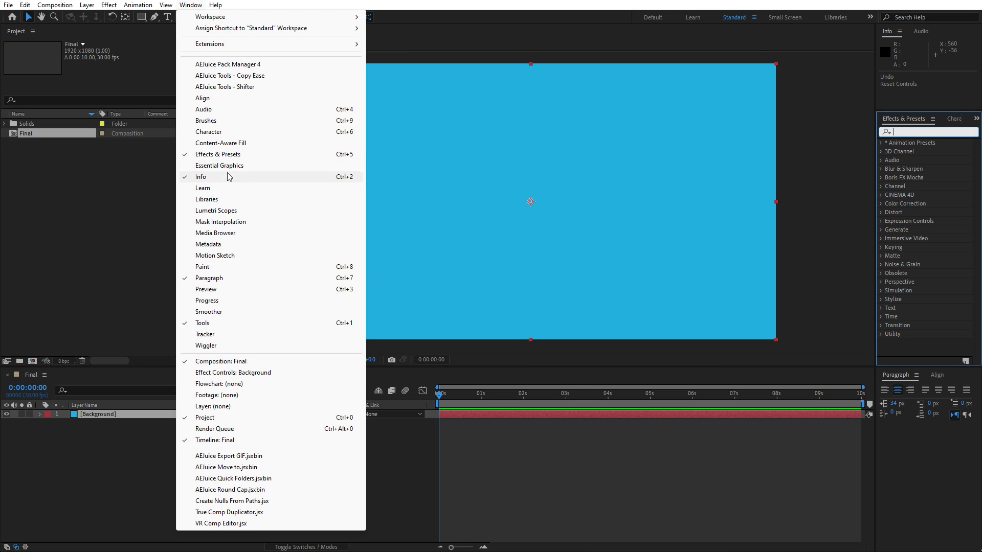
{"action": "left_click", "coordinate": [217, 154]}
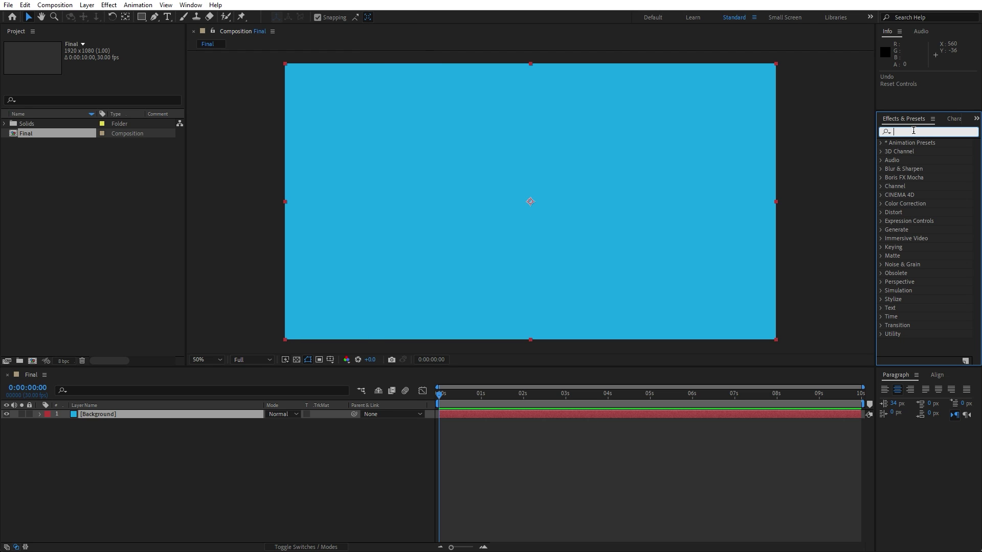
{"action": "type", "text": "ramp"}
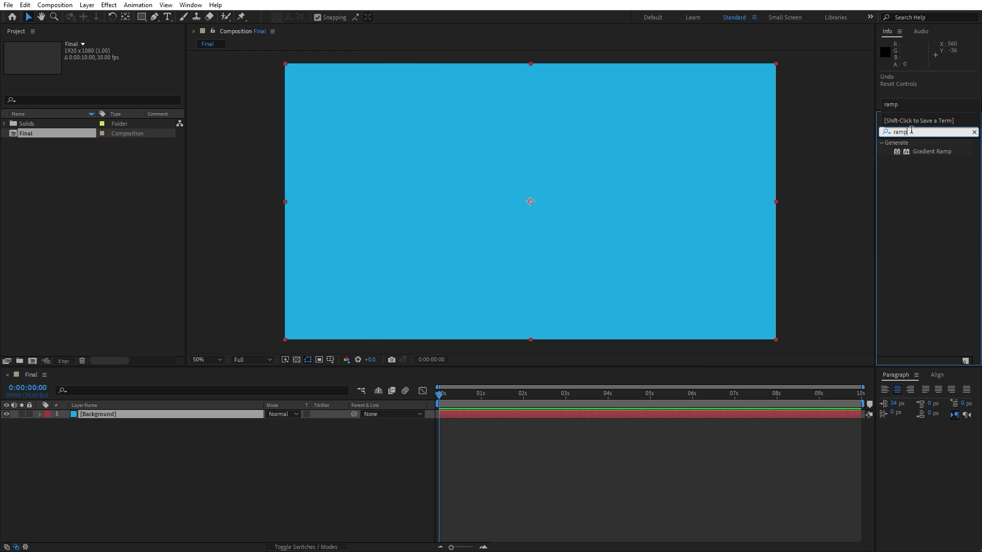
{"action": "left_click_drag", "start_coordinate": [934, 154], "coordinate": [143, 415]}
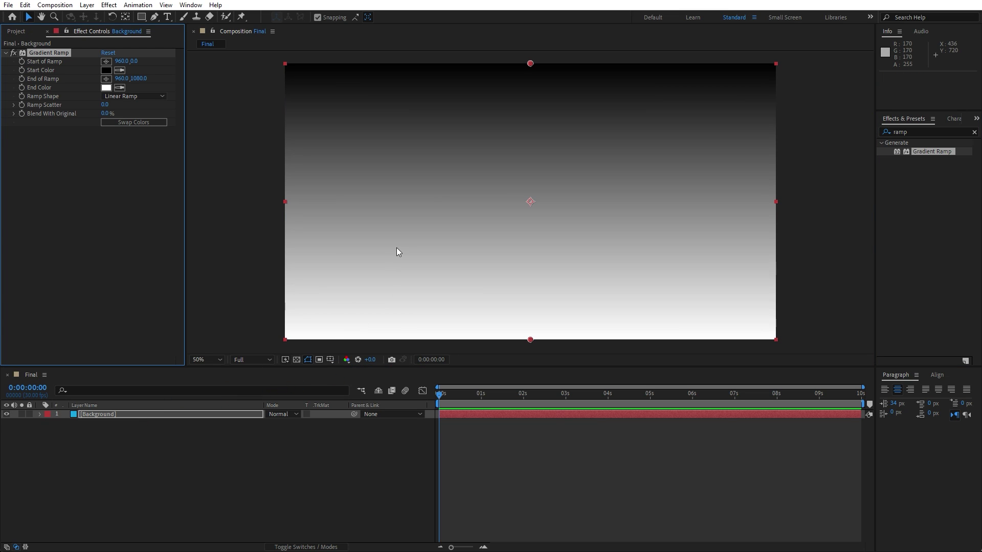
- Place the ramp's start just outside the frame's upper-left corner at about -36, 0 and its end past the lower-right corner at about 1932, 1100
{"action": "left_click", "coordinate": [105, 62]}
{"action": "left_click", "coordinate": [275, 63]}
{"action": "left_click", "coordinate": [106, 79]}
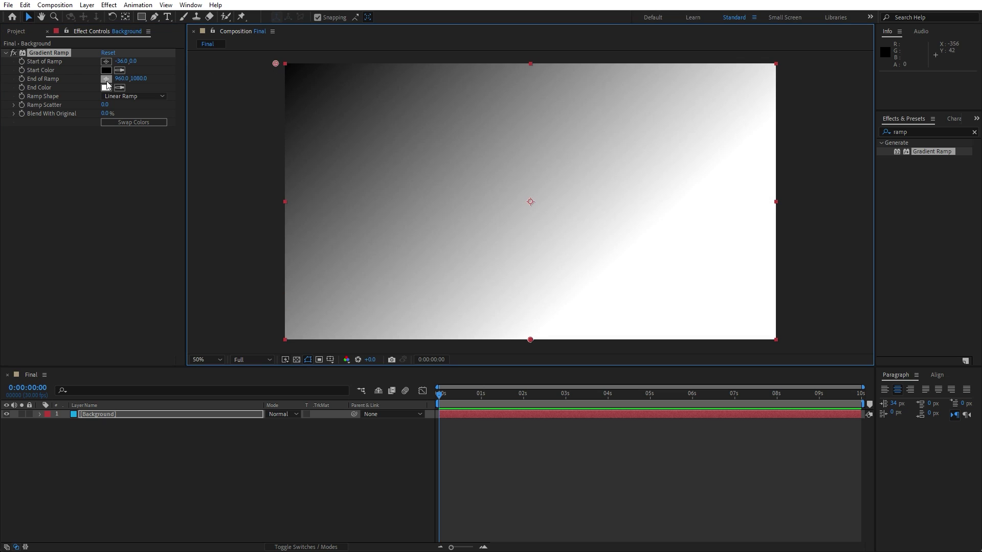
{"action": "left_click", "coordinate": [779, 344]}
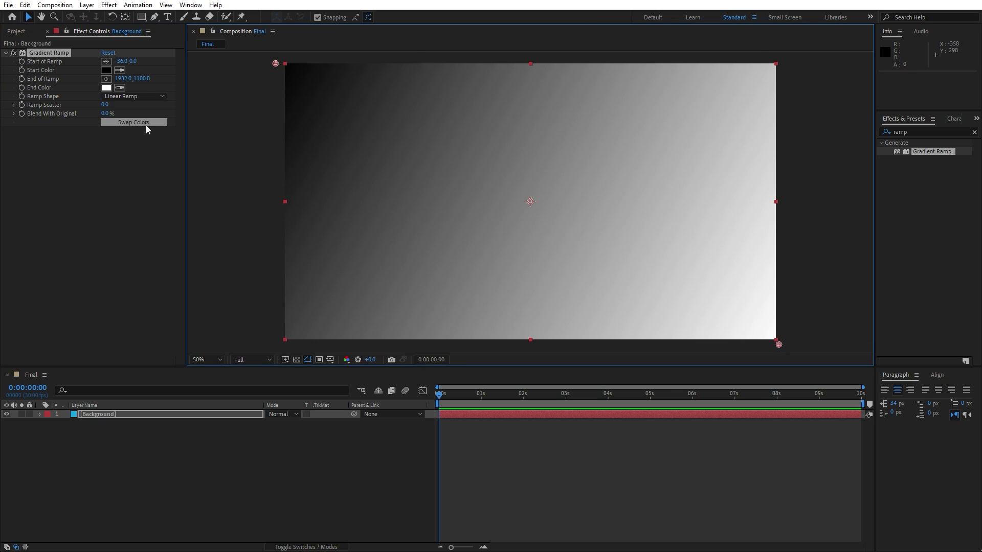
- Set the Gradient Ramp's start color to 001373 and its end color to 02002B
{"action": "left_click", "coordinate": [106, 71]}
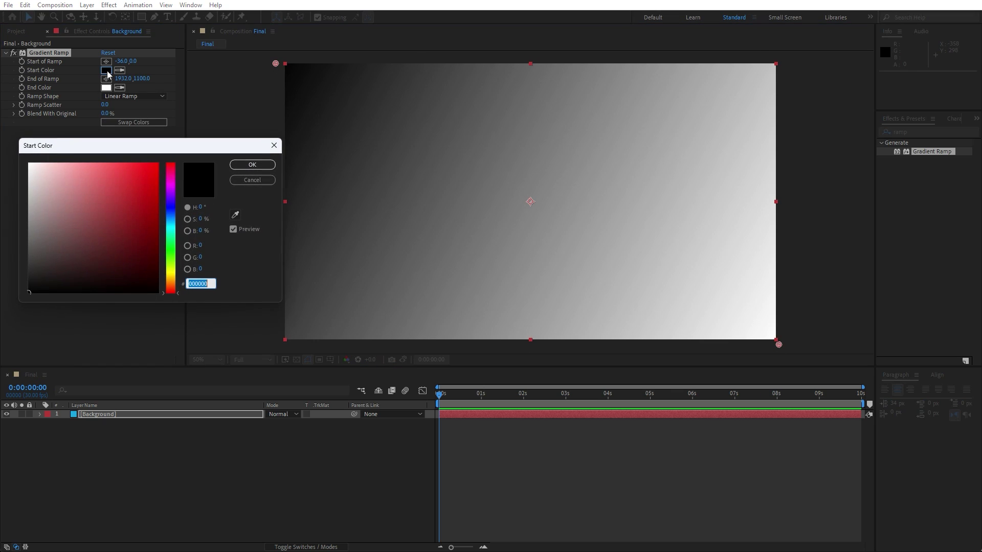
{"action": "type", "text": "001373"}
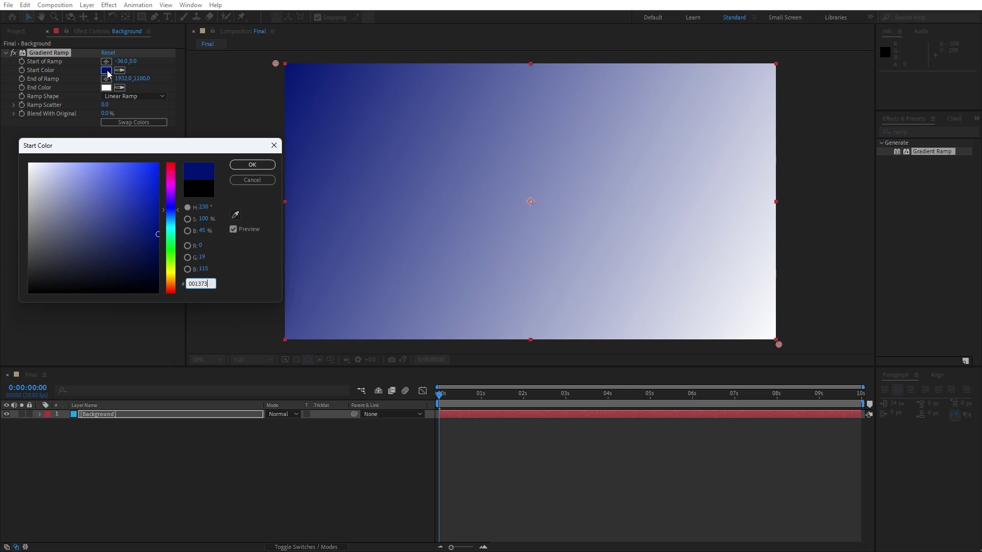
{"action": "left_click", "coordinate": [253, 164]}
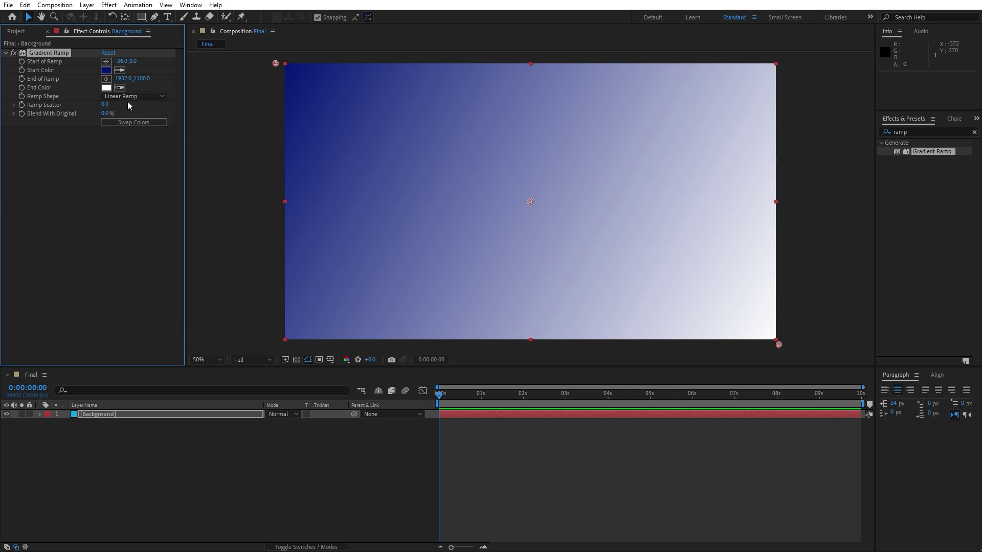
{"action": "left_click", "coordinate": [106, 88]}
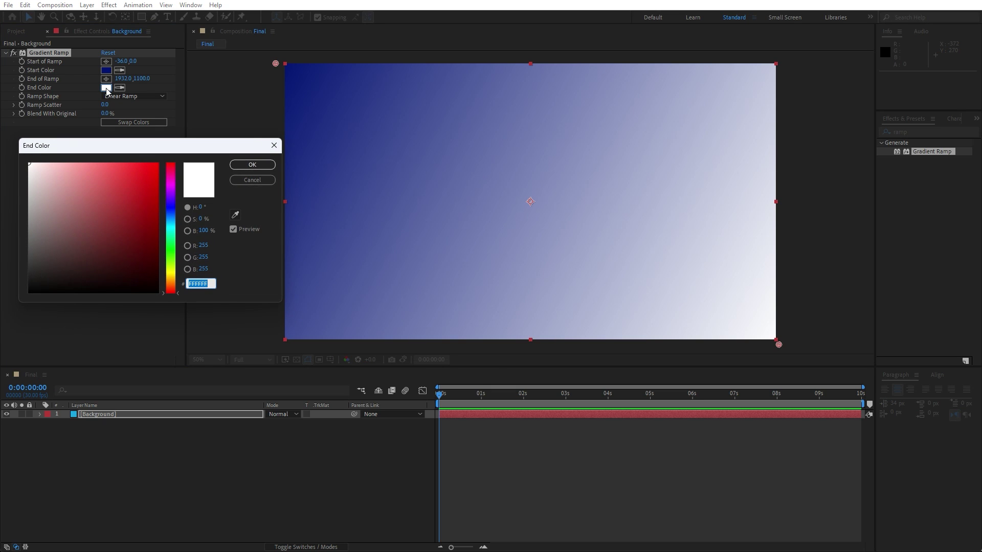
{"action": "type", "text": "0200"}
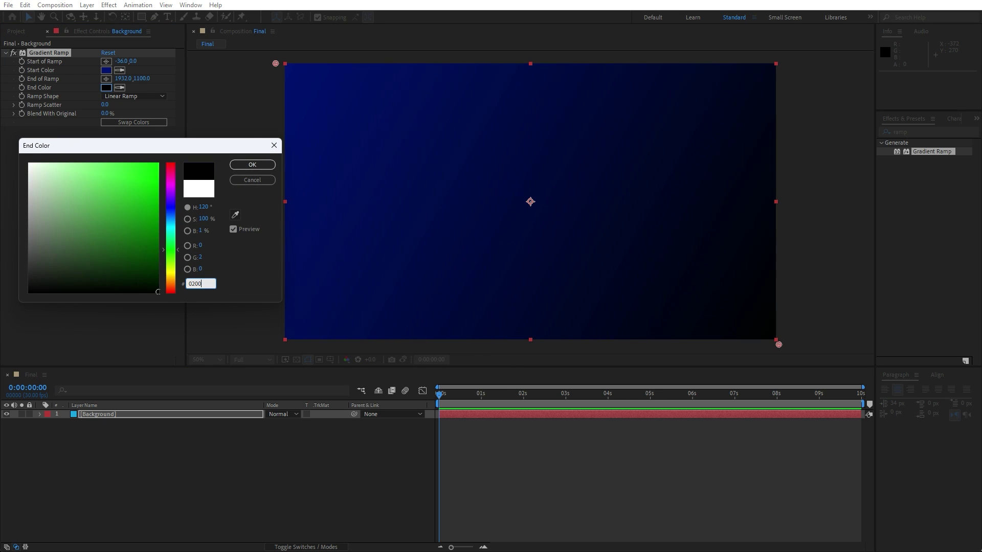
{"action": "type", "text": "2B"}
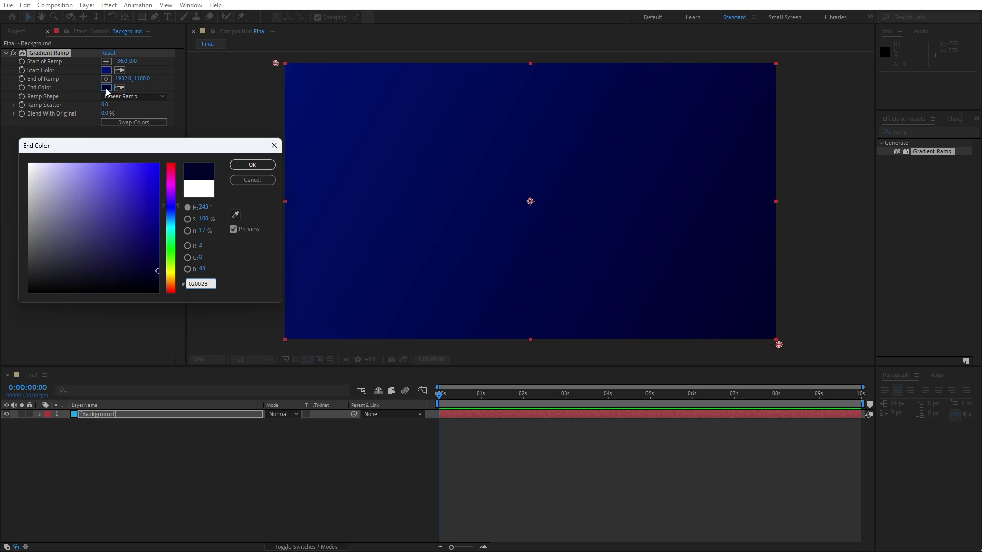
{"action": "left_click", "coordinate": [252, 165]}
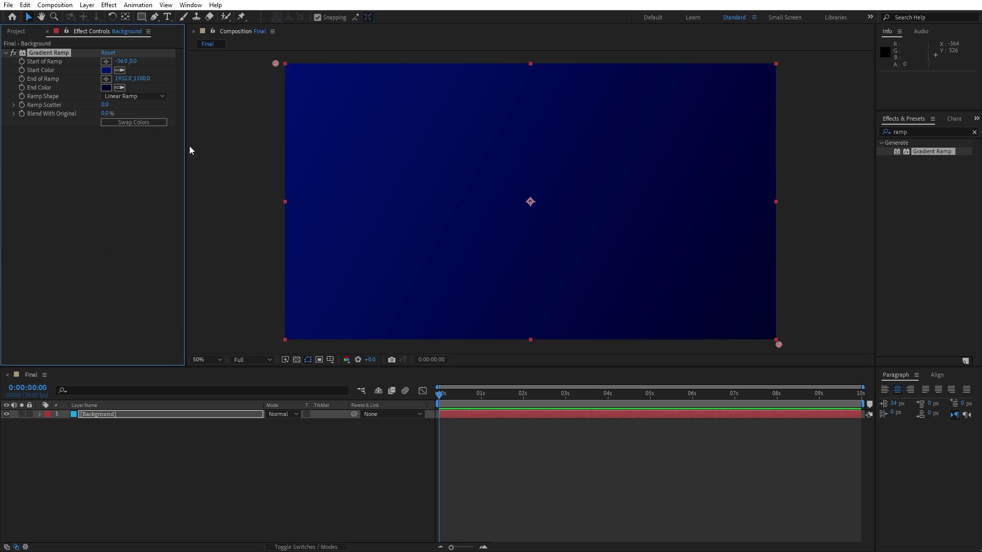
- Add a second composition-sized solid named Bubbles above the Background layer
{"action": "left_click", "coordinate": [47, 32]}
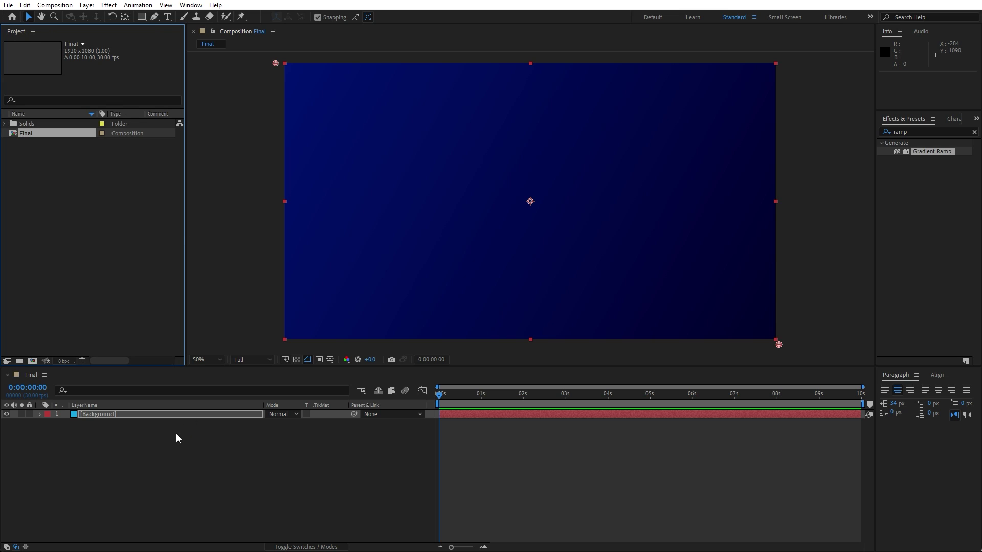
{"action": "right_click", "coordinate": [169, 471]}
{"action": "mouse_move", "coordinate": [201, 340]}
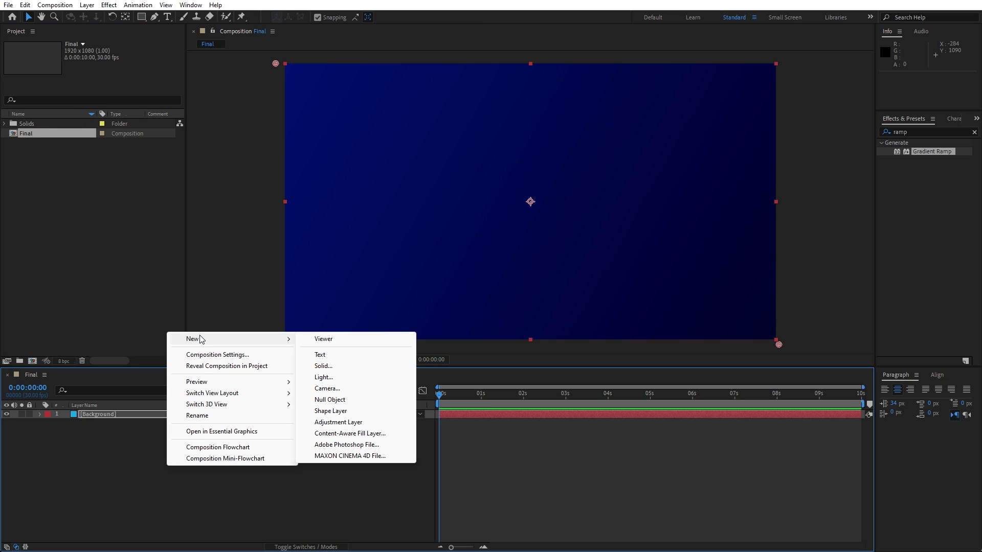
{"action": "left_click", "coordinate": [323, 366]}
{"action": "type", "text": "Bubbles"}
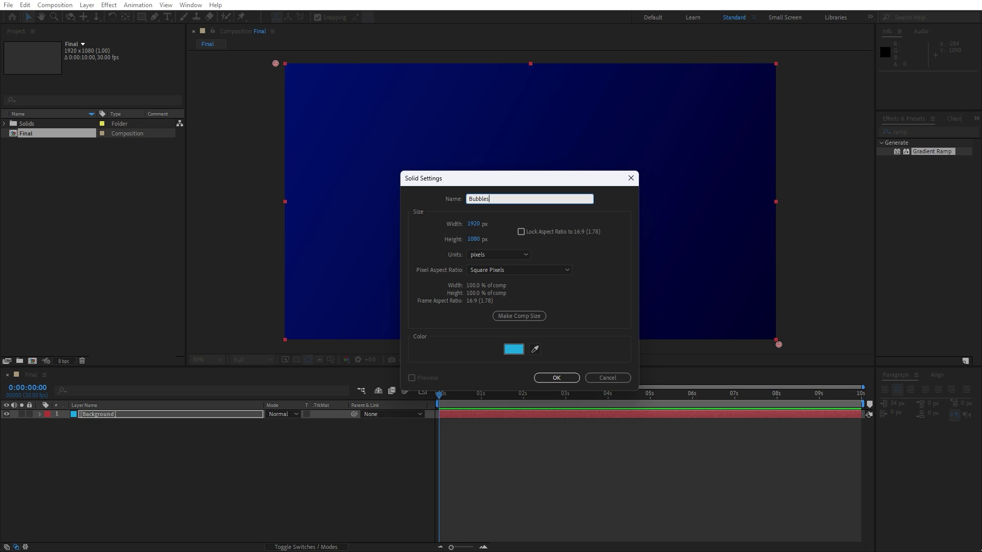
{"action": "left_click", "coordinate": [556, 379]}
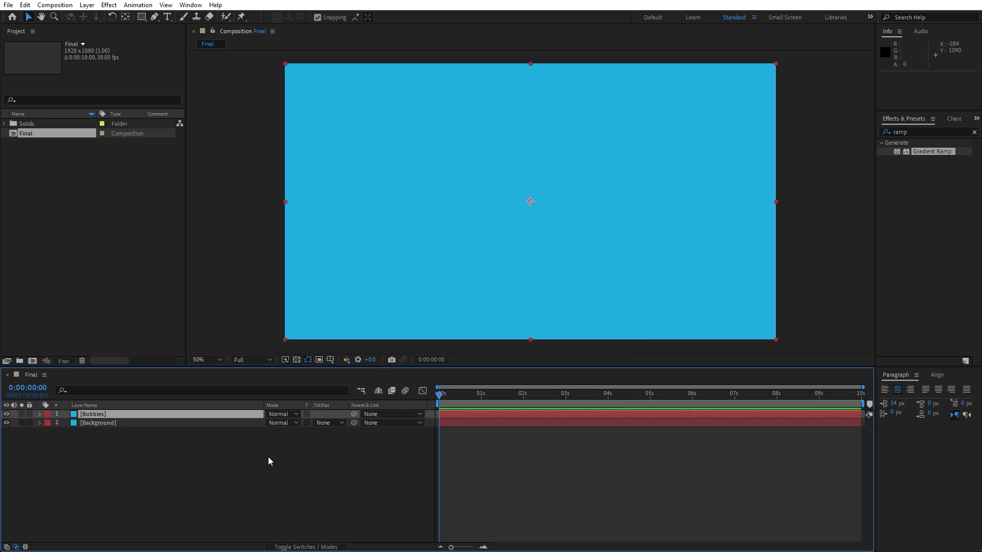
- Find the CC Bubbles effect and apply it to the Bubbles layer
{"action": "left_click", "coordinate": [920, 132]}
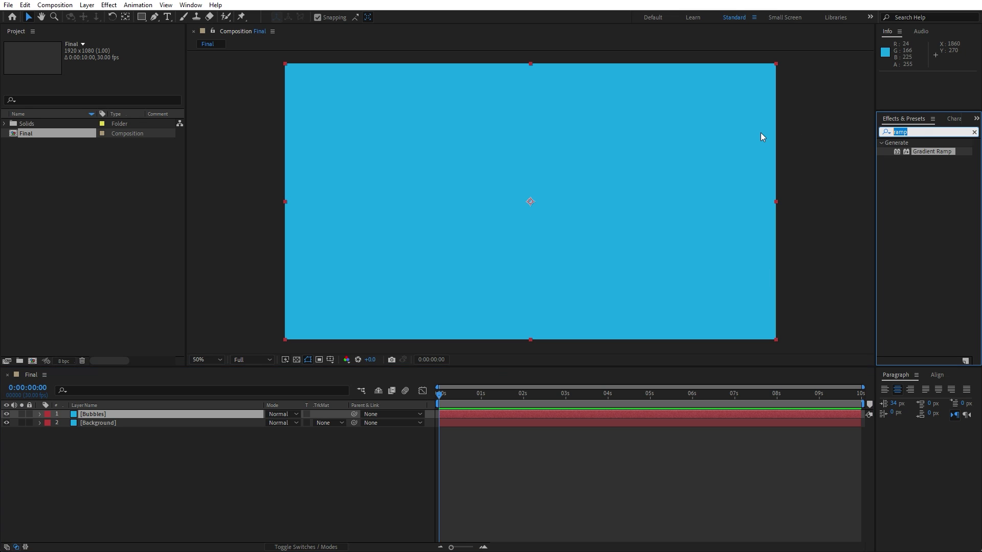
{"action": "type", "text": "cc bub"}
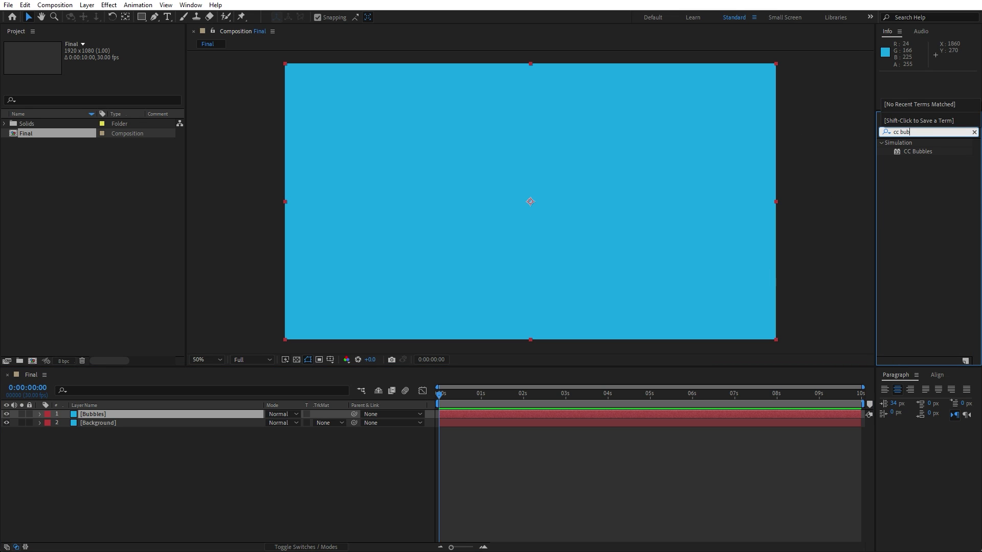
{"action": "left_click_drag", "start_coordinate": [917, 151], "coordinate": [122, 412]}
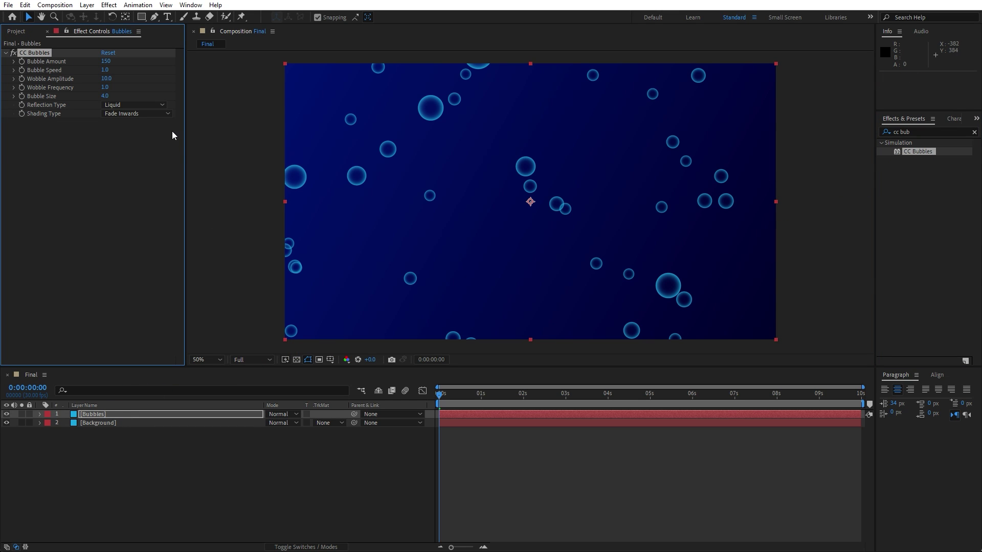
- Set the CC Bubbles effect's Bubble Amount to 200 and Bubble Size to 10
{"action": "left_click", "coordinate": [108, 62]}
{"action": "type", "text": "200"}
{"action": "key", "text": "Return"}
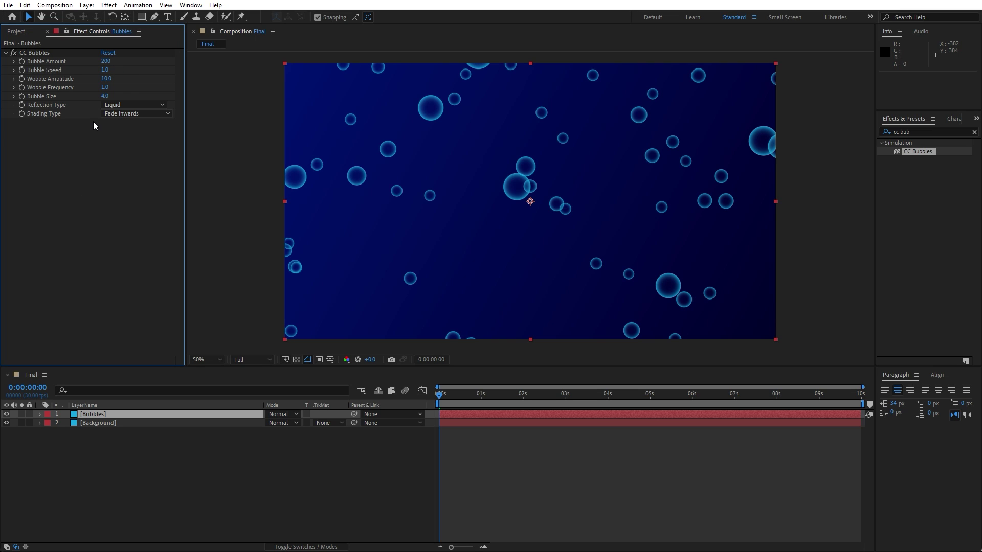
{"action": "left_click", "coordinate": [104, 97]}
{"action": "type", "text": "10"}
{"action": "key", "text": "Return"}
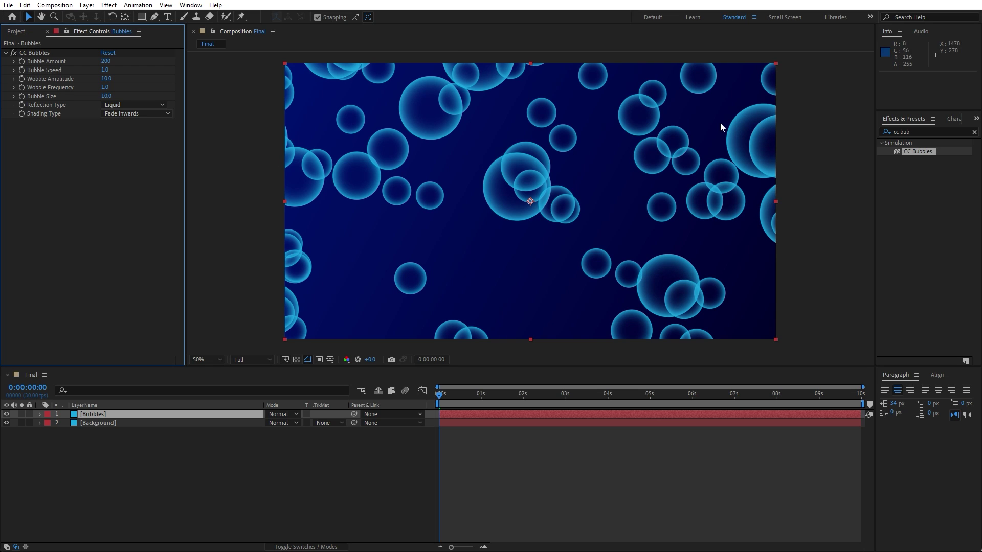
- Find the CC Glass effect and apply it to the Bubbles layer
{"action": "left_click", "coordinate": [914, 132]}
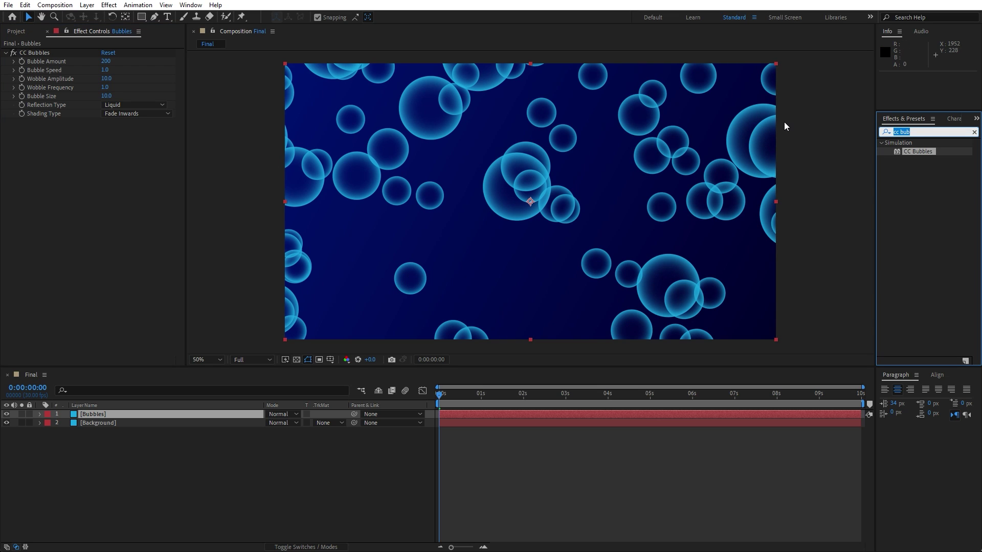
{"action": "type", "text": "cc glas"}
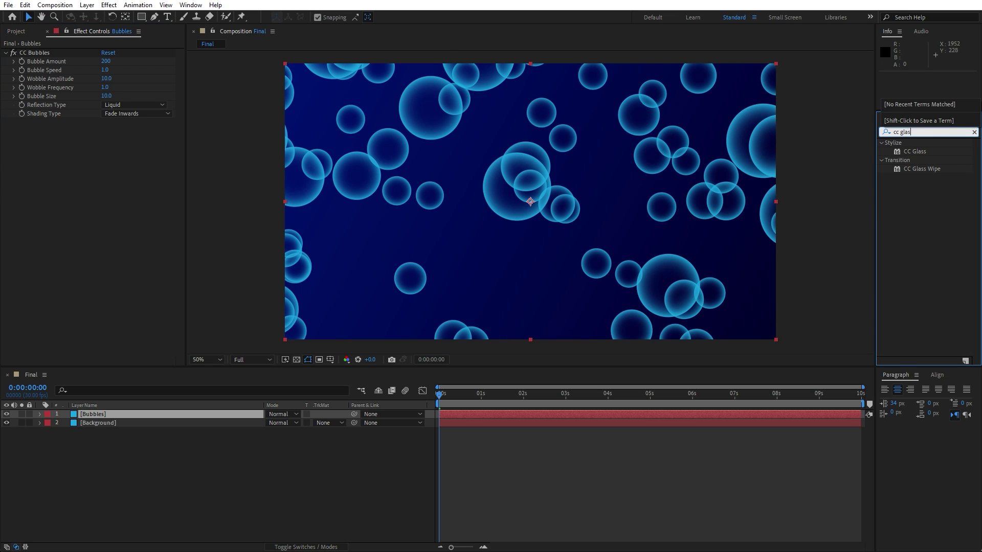
{"action": "left_click_drag", "start_coordinate": [914, 151], "coordinate": [123, 417]}
- Set the CC Glass surface Softness to 30 and Height to 50
{"action": "left_click", "coordinate": [14, 132]}
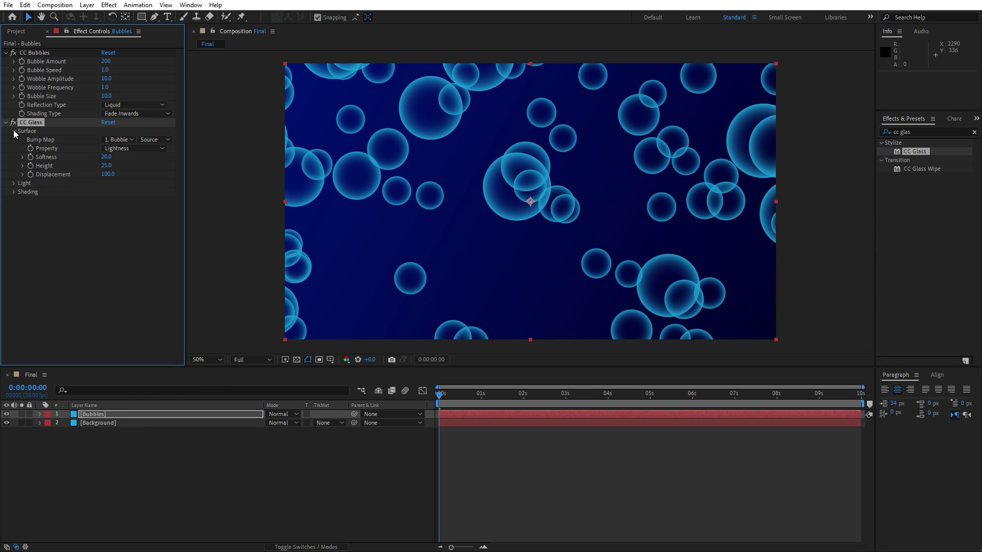
{"action": "left_click", "coordinate": [109, 156]}
{"action": "type", "text": "30"}
{"action": "key", "text": "Tab"}
{"action": "type", "text": "50"}
{"action": "key", "text": "Tab"}
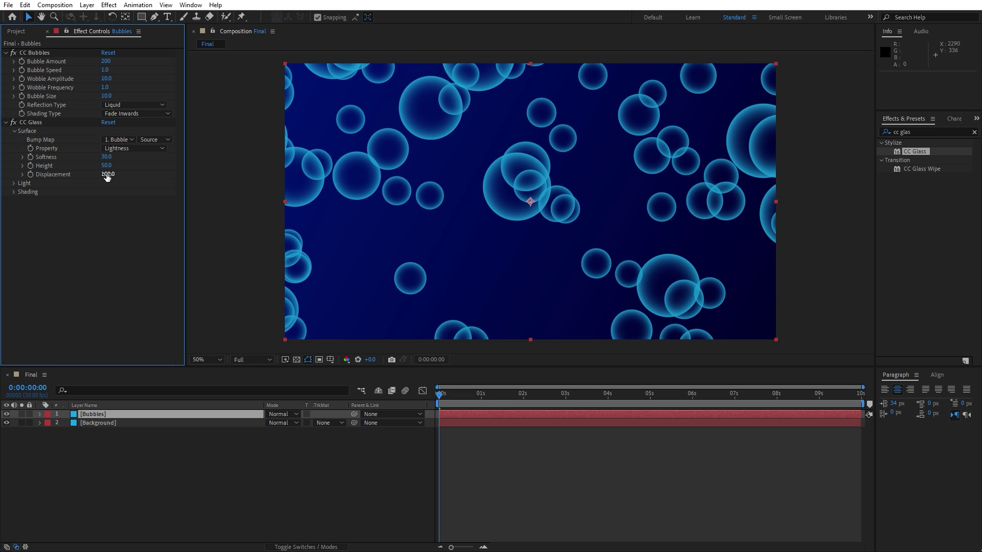
- Set the CC Glass Displacement to 40, its Bump Map to None and its Property to Luminance
{"action": "type", "text": "40"}
{"action": "key", "text": "Return"}
{"action": "left_click", "coordinate": [114, 139]}
{"action": "left_click", "coordinate": [119, 149]}
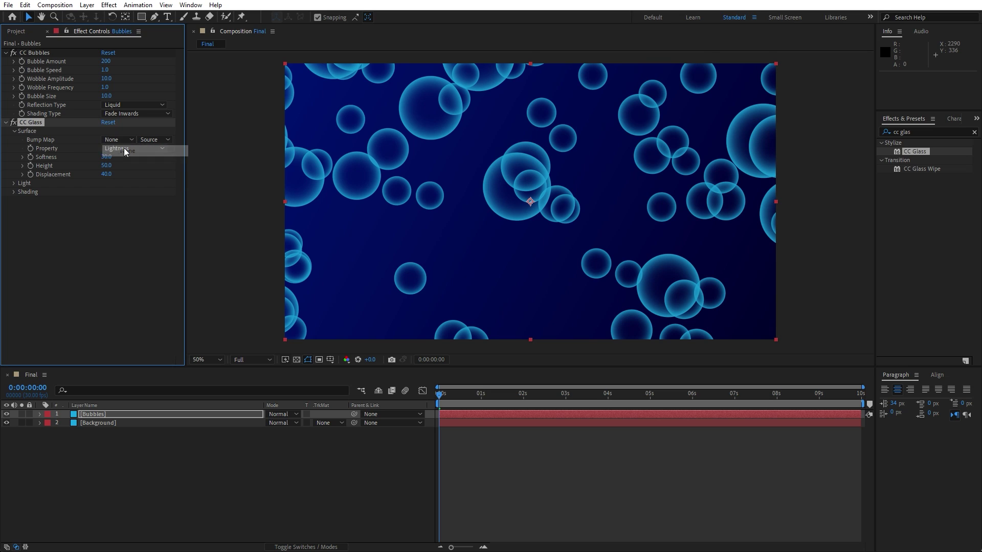
{"action": "left_click", "coordinate": [118, 151]}
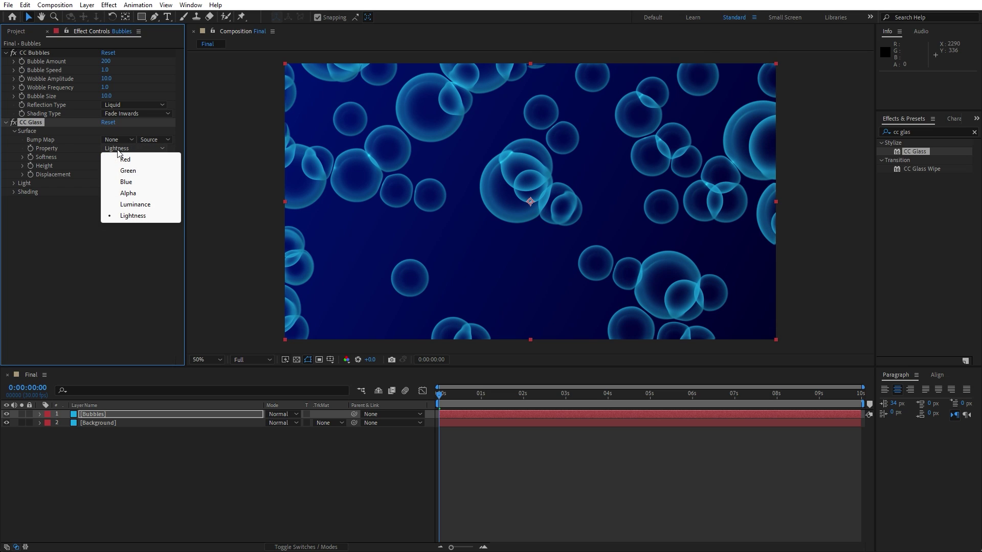
{"action": "left_click", "coordinate": [137, 204]}
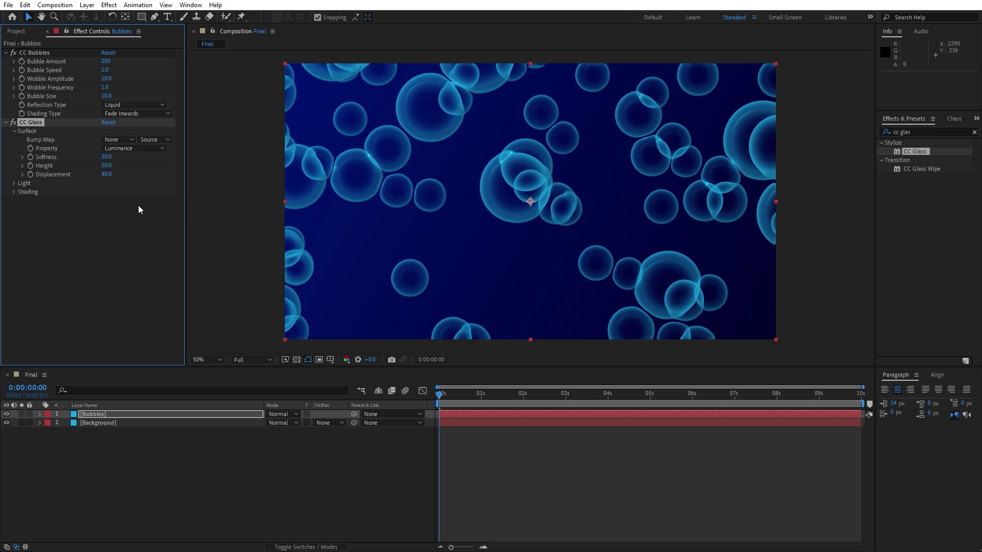
- Find the Bevel Alpha effect and apply it to the Bubbles layer
{"action": "left_click", "coordinate": [915, 132]}
{"action": "type", "text": "bevel"}
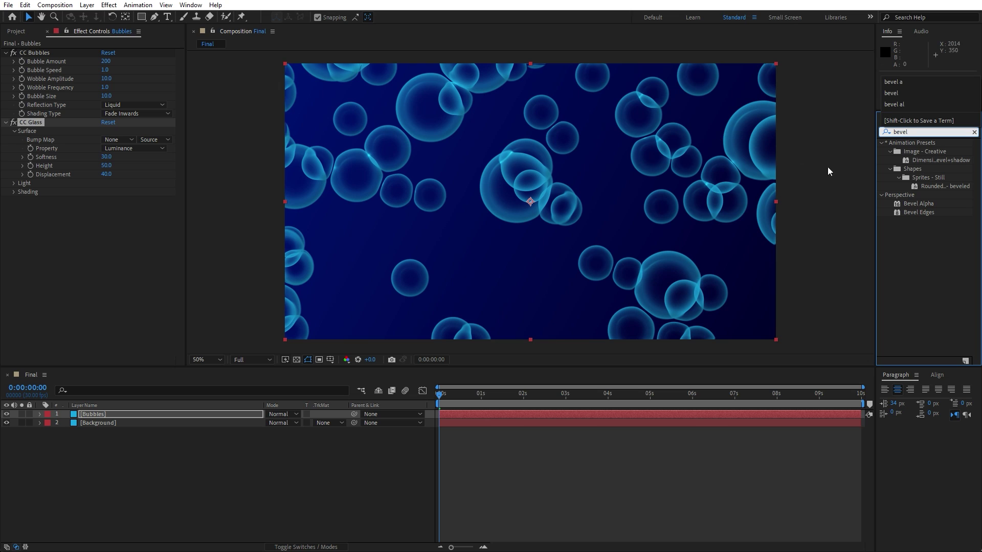
{"action": "left_click_drag", "start_coordinate": [920, 204], "coordinate": [134, 417]}
- Set the Bevel Alpha Edge Thickness to 5.5 and Light Intensity to 0.75, then preview a slightly later frame
{"action": "left_click", "coordinate": [107, 209]}
{"action": "type", "text": "5.5"}
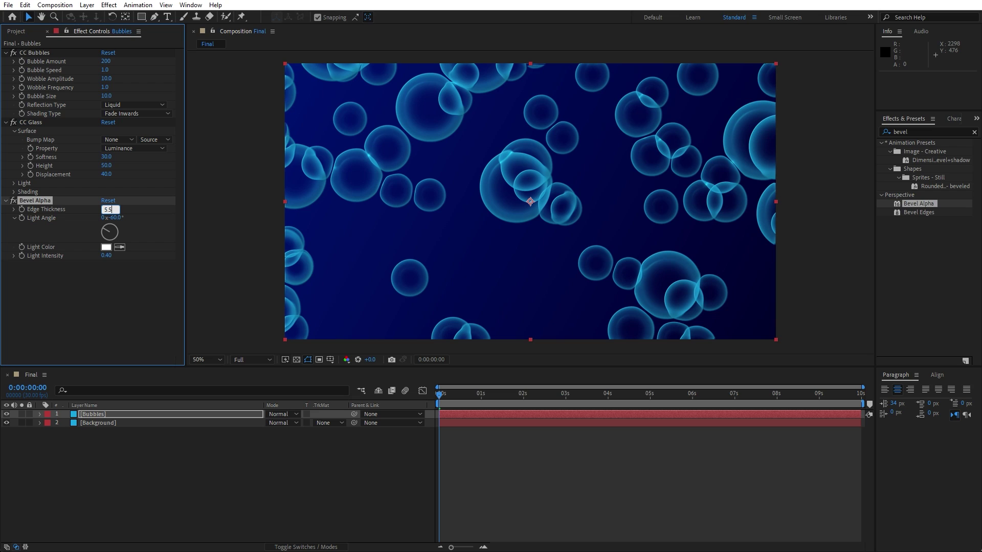
{"action": "left_click", "coordinate": [116, 337]}
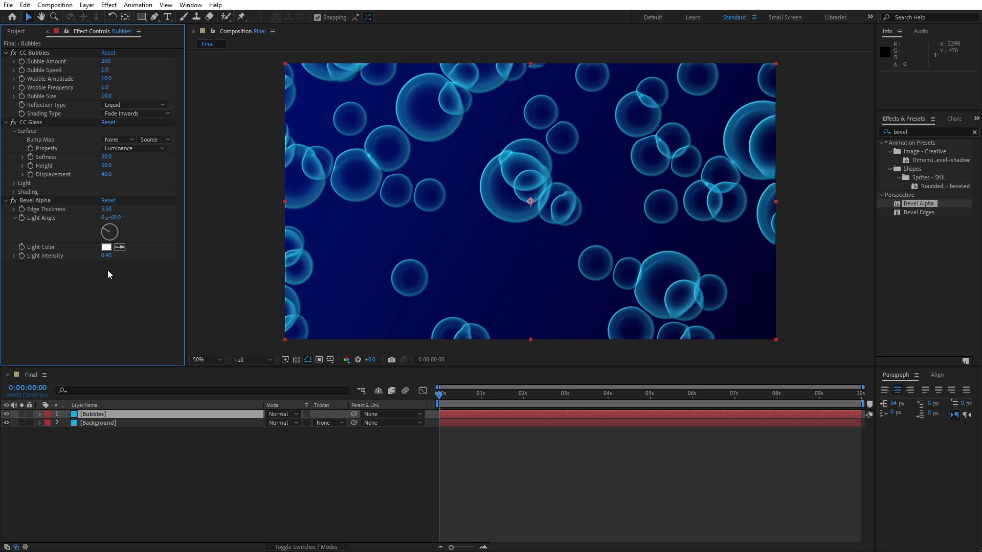
{"action": "left_click", "coordinate": [106, 256]}
{"action": "type", "text": "0.75"}
{"action": "left_click", "coordinate": [257, 477]}
{"action": "mouse_move", "coordinate": [442, 403]}
{"action": "left_mouse_down"}
{"action": "mouse_move", "coordinate": [518, 400]}
{"action": "mouse_move", "coordinate": [450, 395]}
{"action": "left_mouse_up"}
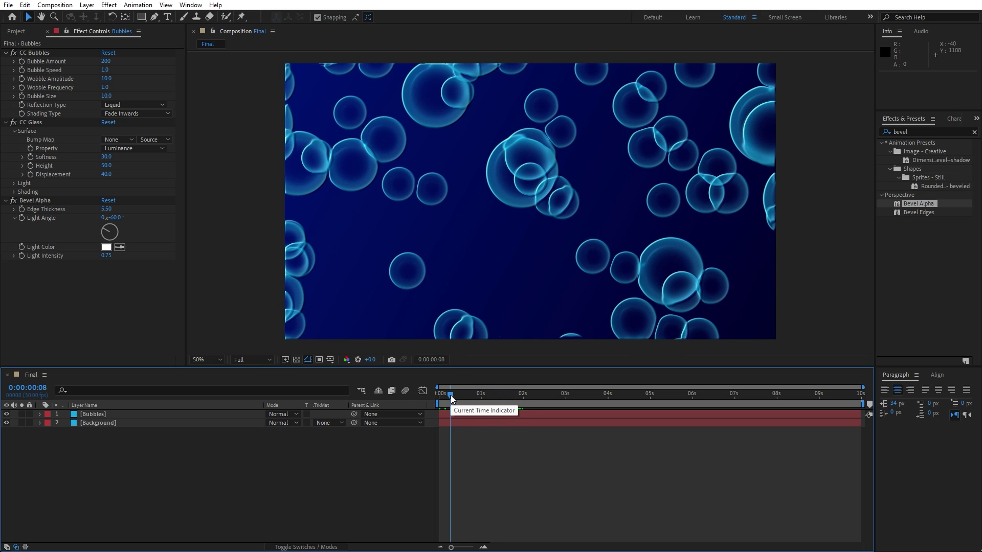
- Find the Tritone effect and apply it to the Bubbles layer
{"action": "left_click", "coordinate": [920, 132]}
{"action": "type", "text": "triton"}
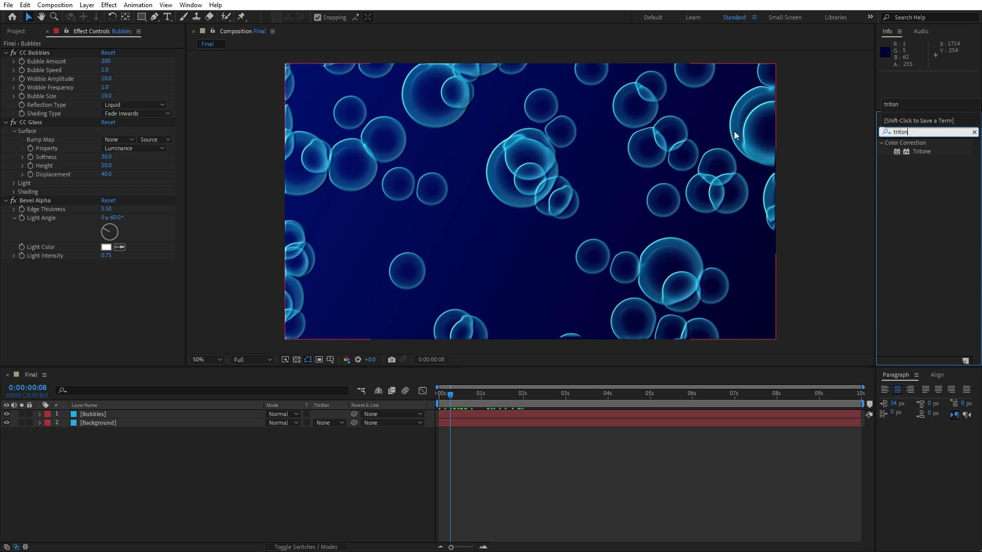
{"action": "left_click_drag", "start_coordinate": [913, 152], "coordinate": [115, 413]}
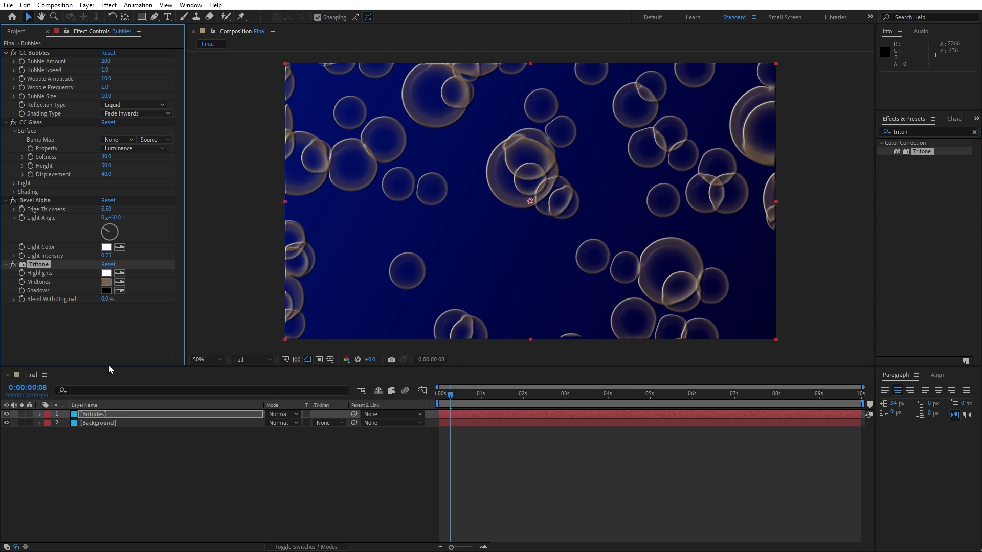
- Set the Tritone Shadows color to white (FFFFFF) and the Midtones color to 00B3BE
{"action": "left_click", "coordinate": [106, 291]}
{"action": "left_click", "coordinate": [30, 164]}
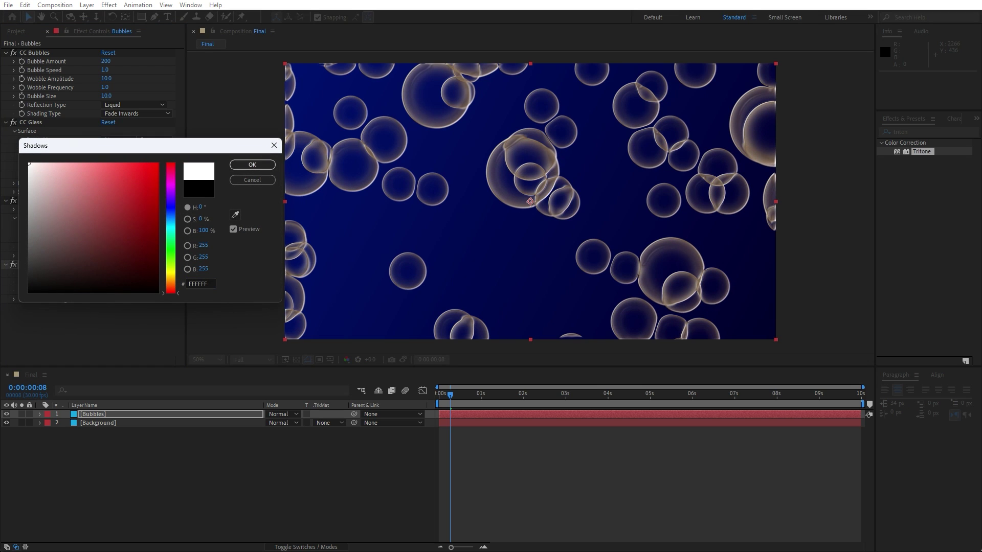
{"action": "left_click", "coordinate": [245, 165]}
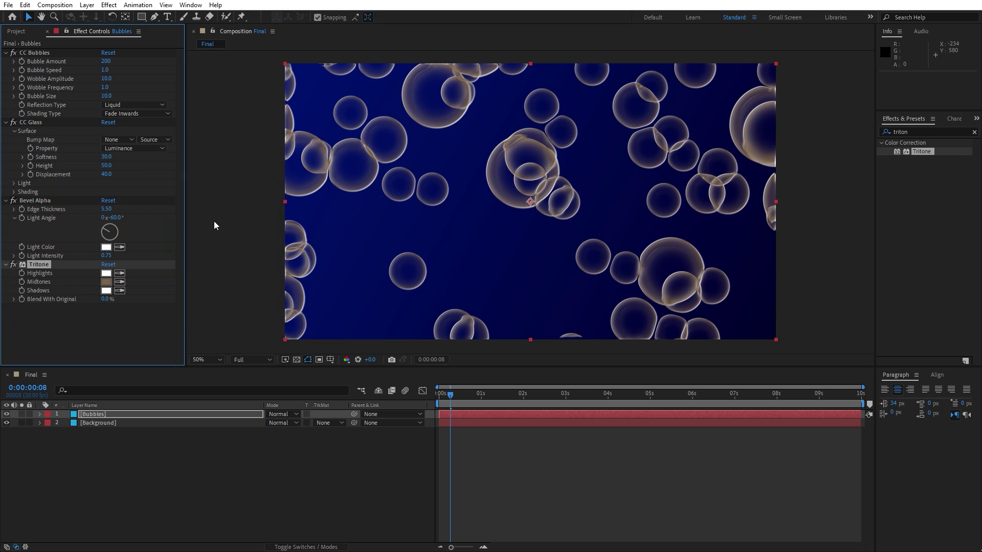
{"action": "left_click", "coordinate": [106, 285]}
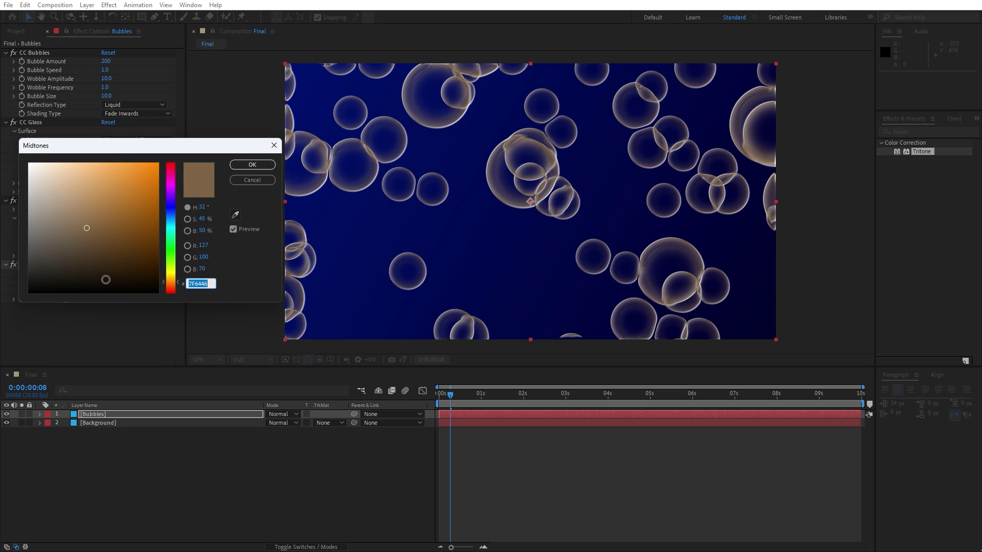
{"action": "type", "text": "00B3BE"}
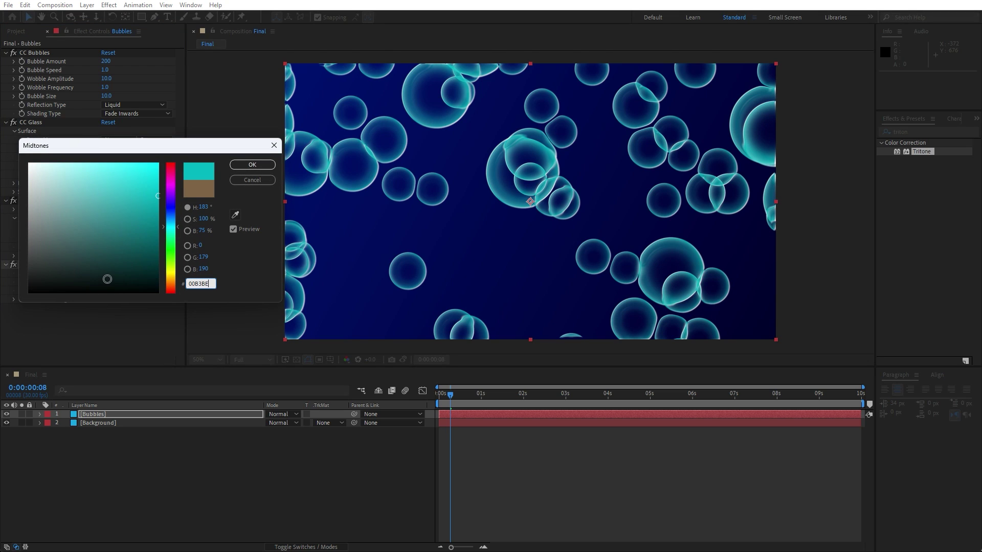
{"action": "left_click", "coordinate": [252, 165]}
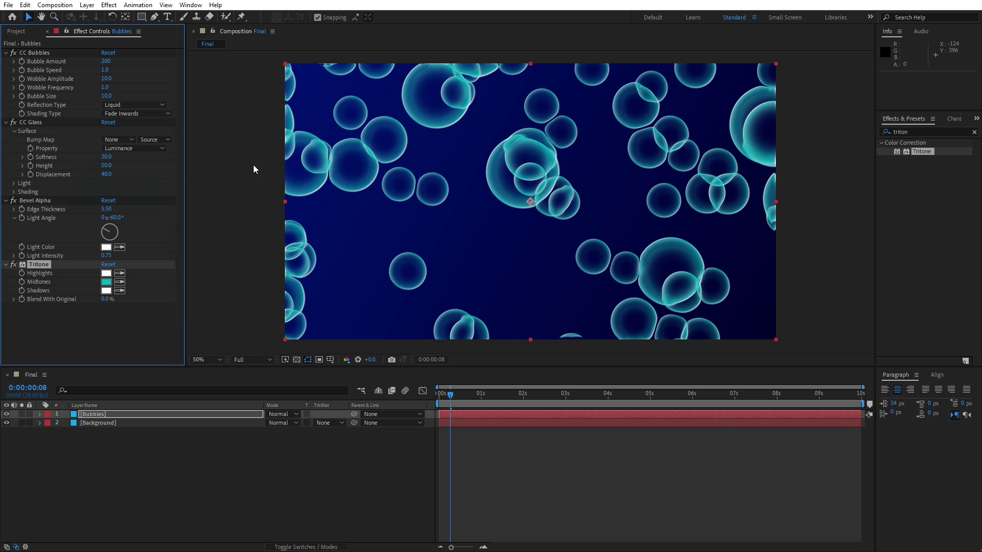
- Pre-compose the Bubbles layer into a composition named Bubbles, moving all attributes into the new composition
{"action": "left_click", "coordinate": [47, 35]}
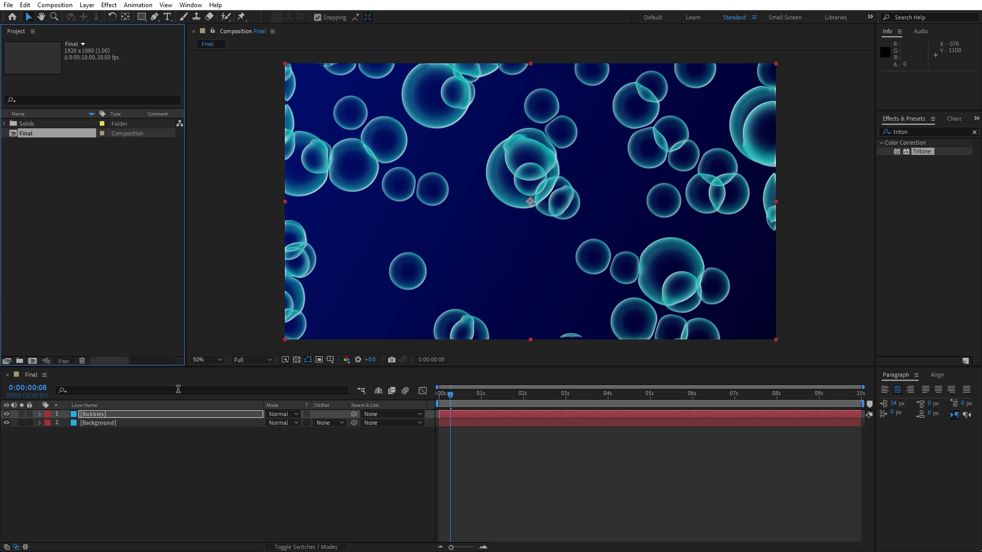
{"action": "left_click", "coordinate": [140, 462]}
{"action": "left_click", "coordinate": [104, 424]}
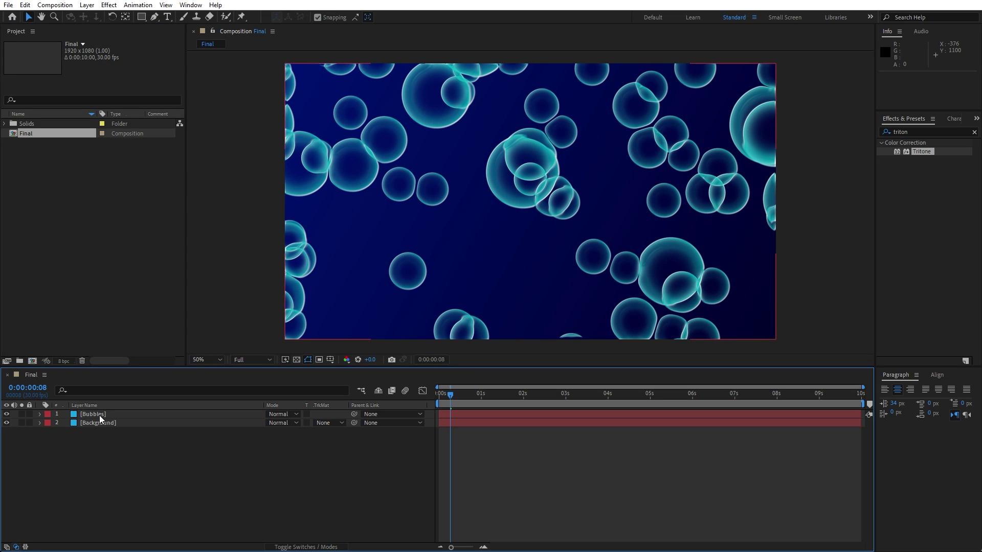
{"action": "left_click", "coordinate": [97, 414]}
{"action": "right_click", "coordinate": [95, 413]}
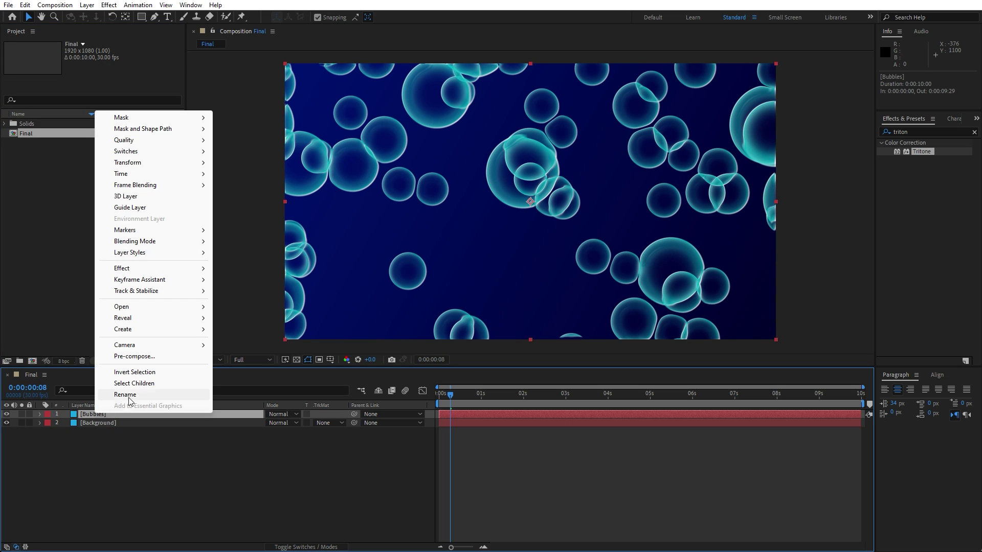
{"action": "left_click", "coordinate": [141, 358]}
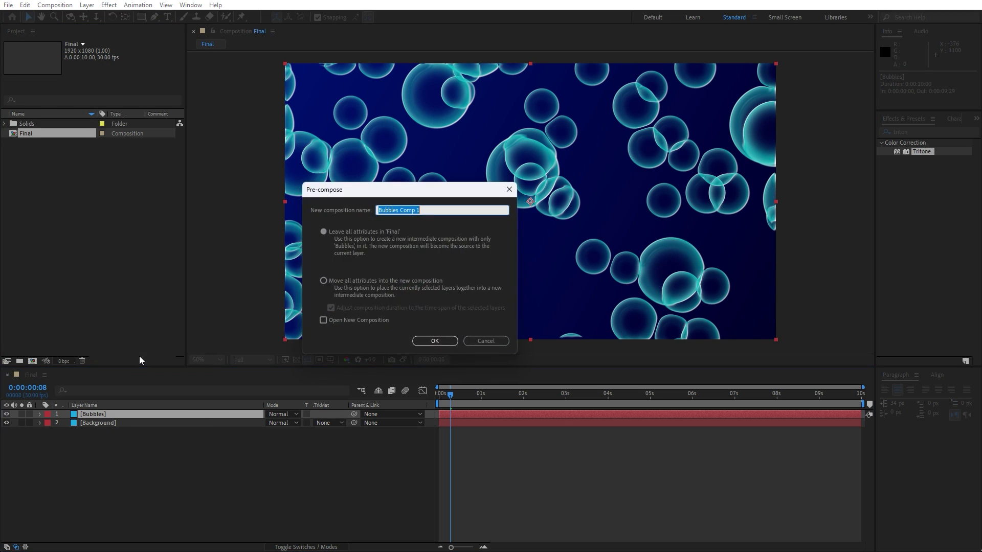
{"action": "left_click", "coordinate": [323, 281]}
{"action": "left_click_drag", "start_coordinate": [398, 211], "coordinate": [439, 210]}
{"action": "key", "text": "BackSpace"}
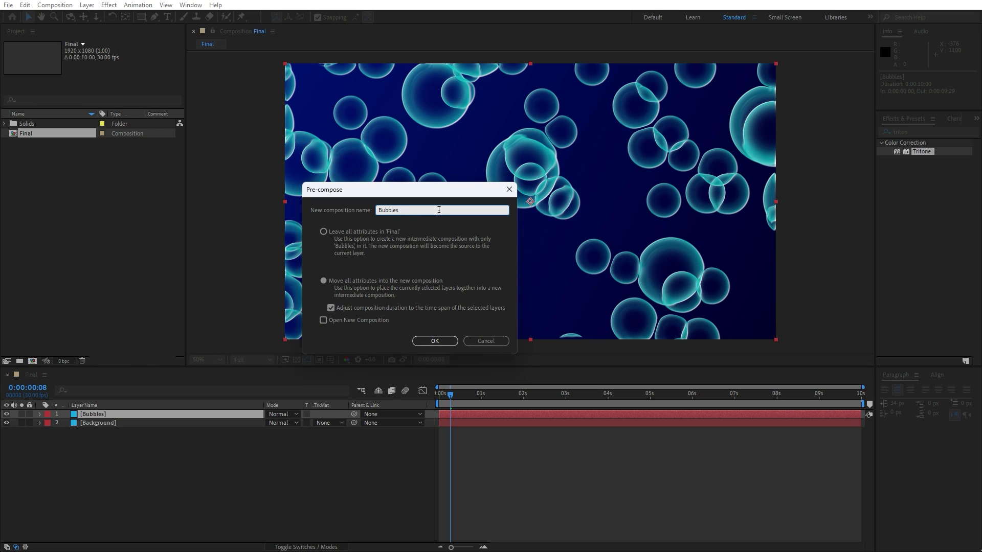
{"action": "left_click", "coordinate": [448, 341]}
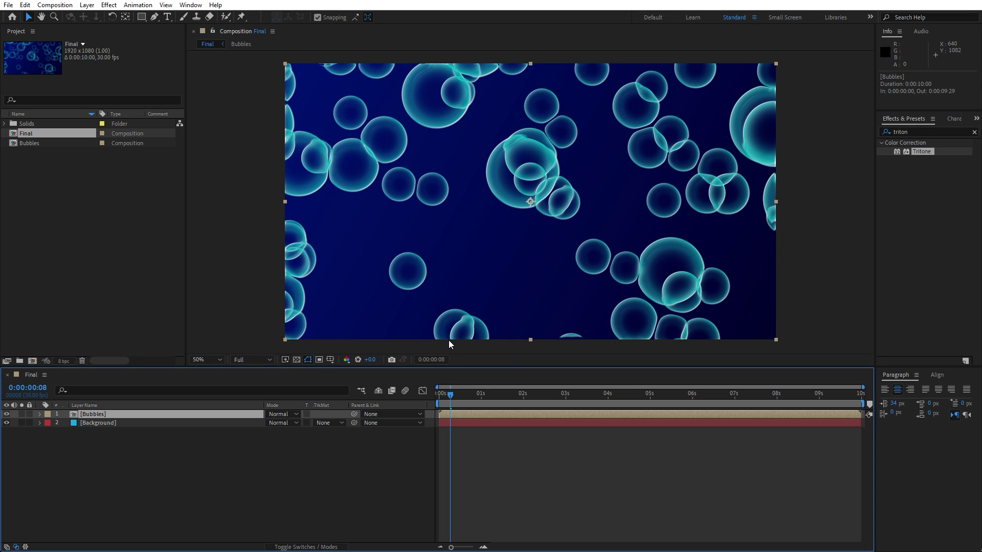
- Find the Glow effect and apply it to the pre-composed Bubbles layer
{"action": "double_click", "coordinate": [905, 132]}
{"action": "type", "text": "glow"}
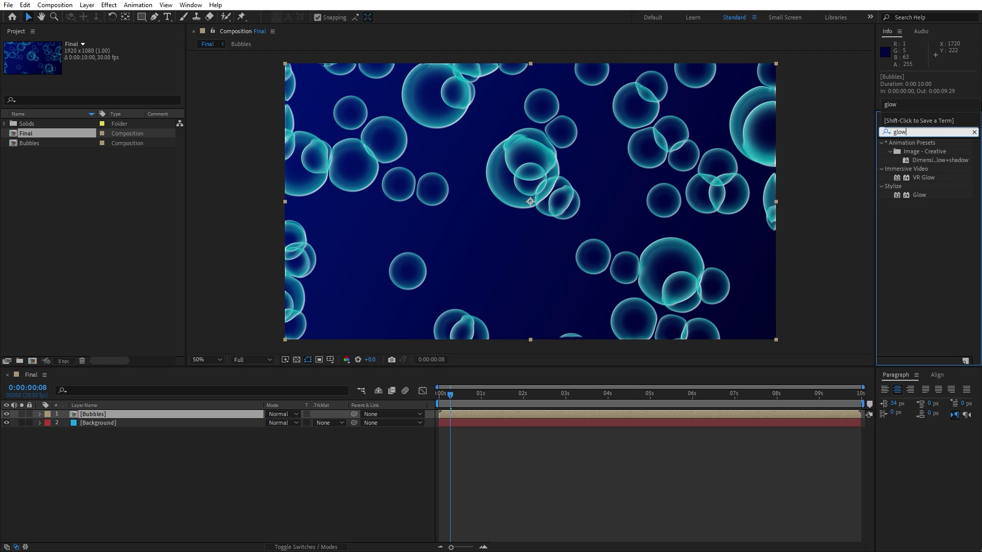
{"action": "left_click_drag", "start_coordinate": [916, 196], "coordinate": [122, 414]}
- Set the Glow Threshold to 85%, Glow Radius to 140 and Glow Intensity to 0.5
{"action": "left_click", "coordinate": [105, 70]}
{"action": "type", "text": "85"}
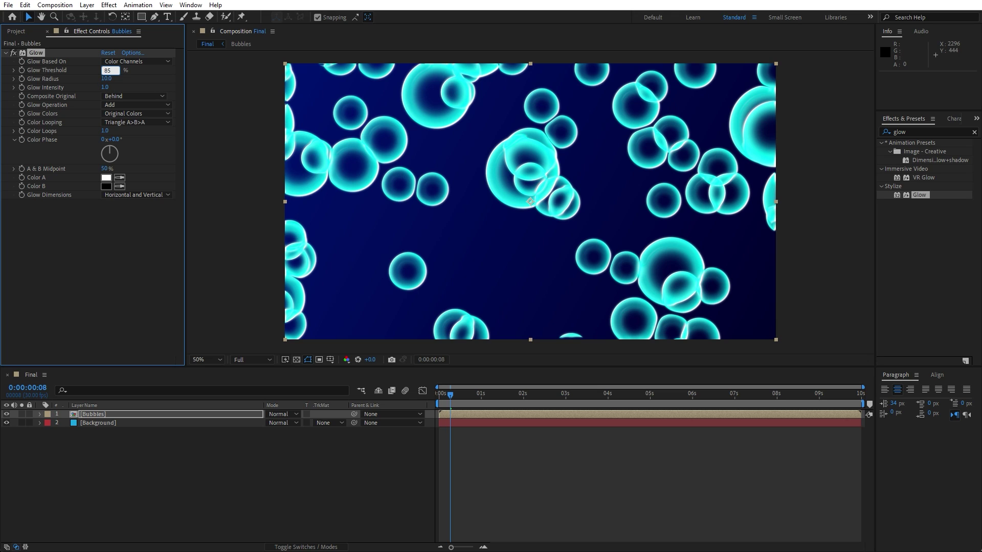
{"action": "left_click", "coordinate": [107, 79]}
{"action": "type", "text": "1"}
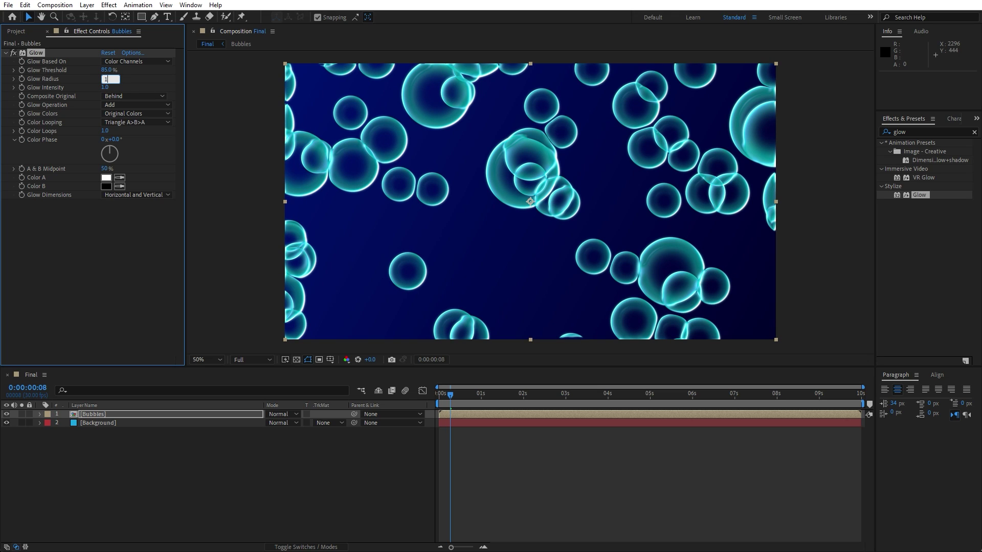
{"action": "left_click", "coordinate": [104, 87]}
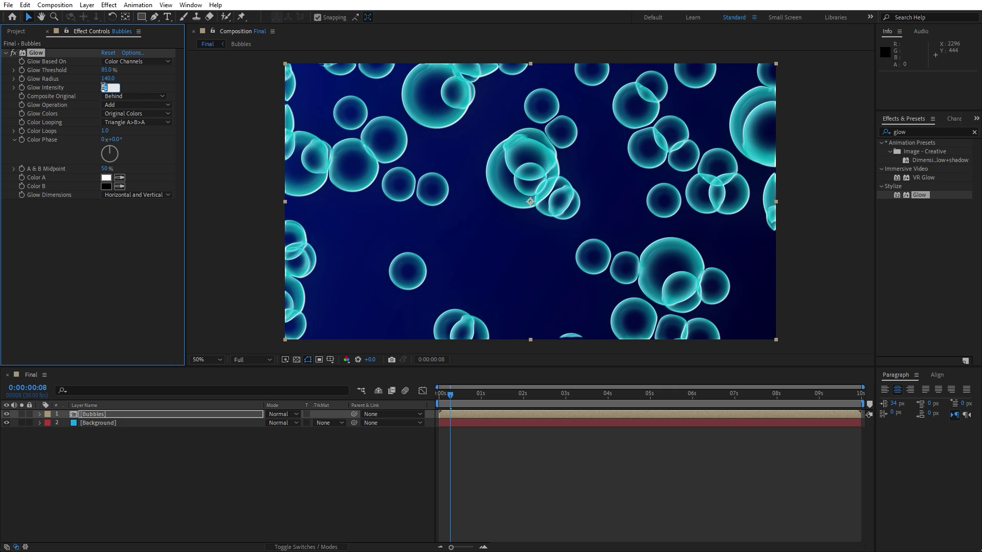
{"action": "type", "text": "0.5"}
{"action": "left_click", "coordinate": [128, 314]}
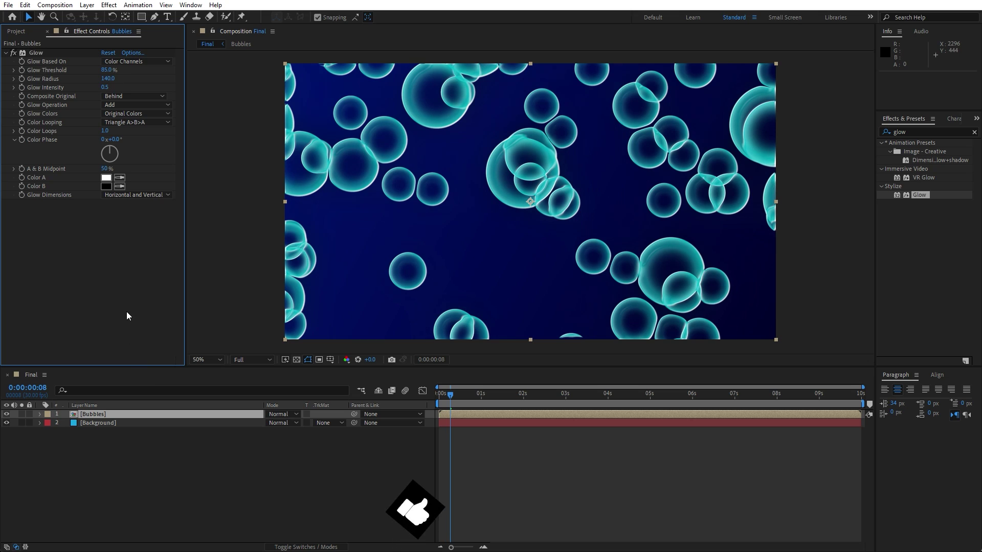
- Find the CC Plastic effect and apply it to the Bubbles layer
{"action": "left_click", "coordinate": [916, 130]}
{"action": "type", "text": "cc pl"}
{"action": "left_click_drag", "start_coordinate": [915, 151], "coordinate": [116, 416]}
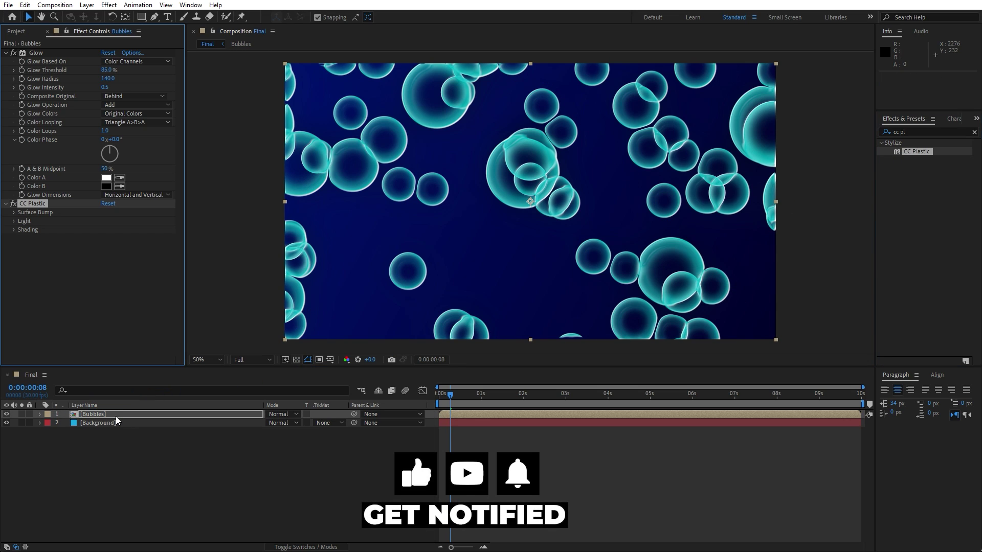
- Set the CC Plastic Surface Bump's Bump Layer to None and its Softness to 200
{"action": "left_click", "coordinate": [15, 213]}
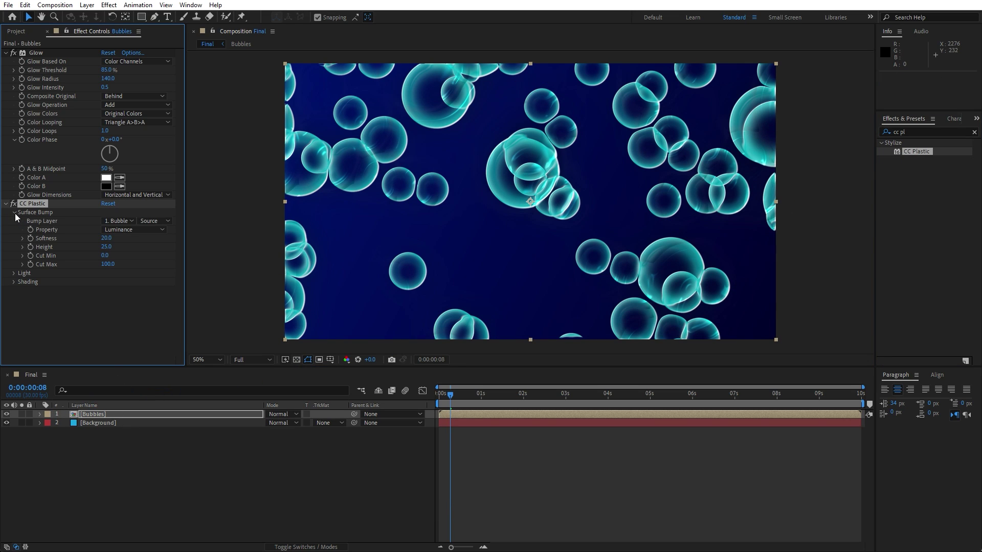
{"action": "left_click", "coordinate": [112, 220]}
{"action": "left_click", "coordinate": [124, 231]}
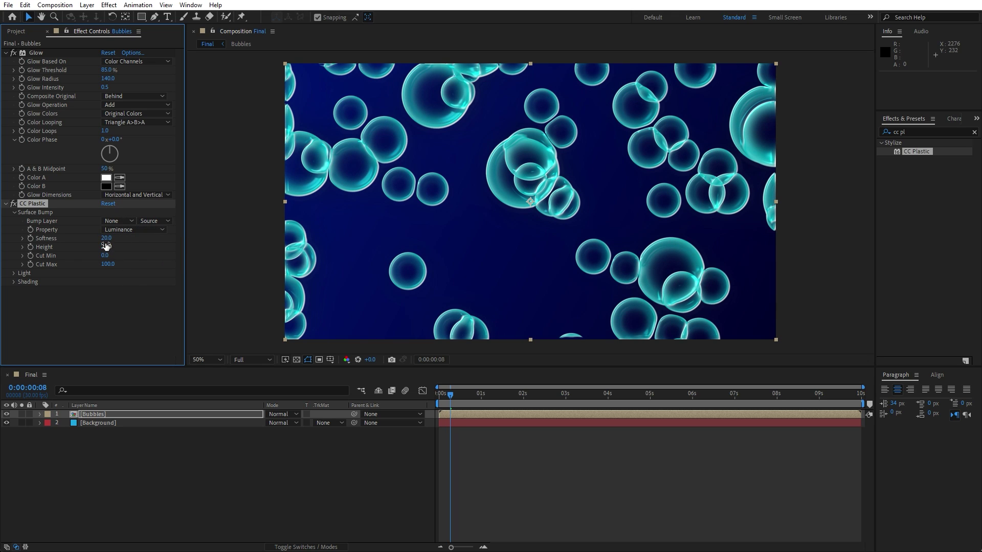
{"action": "left_click", "coordinate": [106, 239]}
{"action": "type", "text": "200"}
{"action": "left_click", "coordinate": [113, 310]}
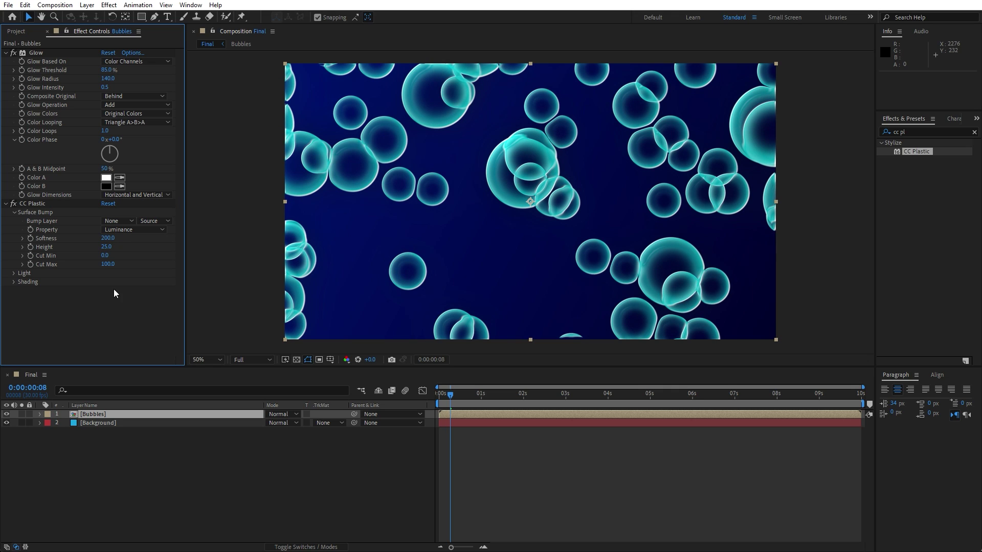
- Lower the composition preview resolution to Quarter and preview the bubbles within the first two seconds
{"action": "left_click_drag", "start_coordinate": [451, 395], "coordinate": [463, 399]}
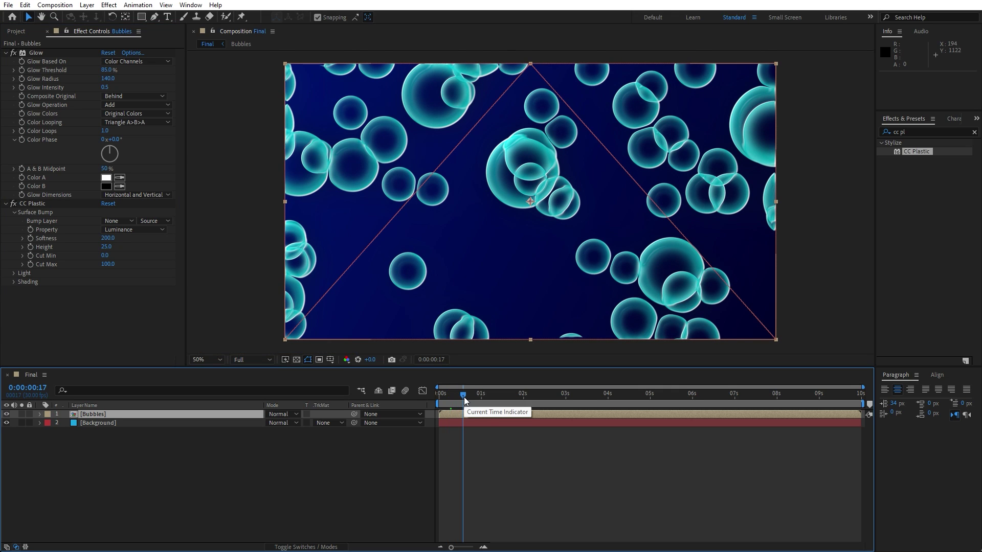
{"action": "left_click", "coordinate": [268, 360]}
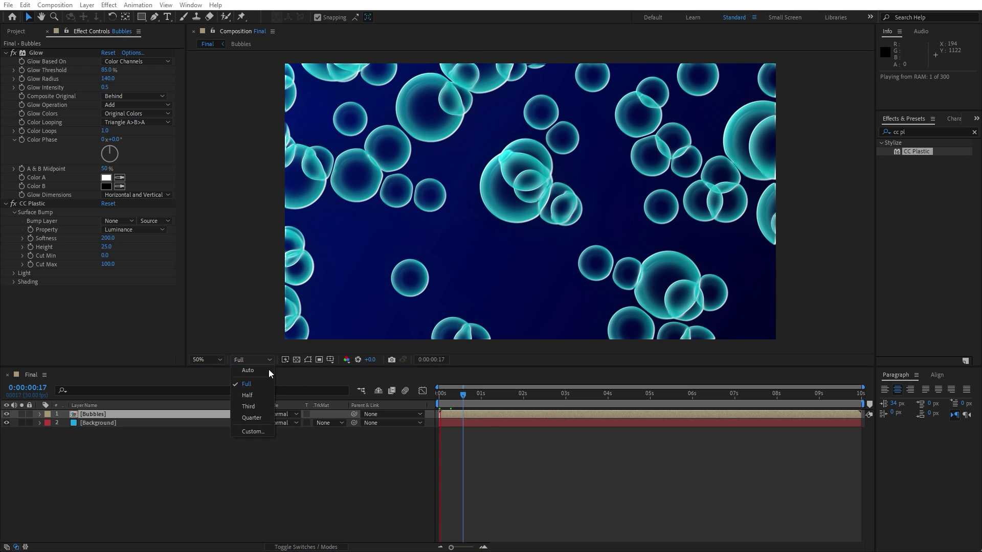
{"action": "left_click", "coordinate": [251, 416]}
{"action": "left_click", "coordinate": [487, 403]}
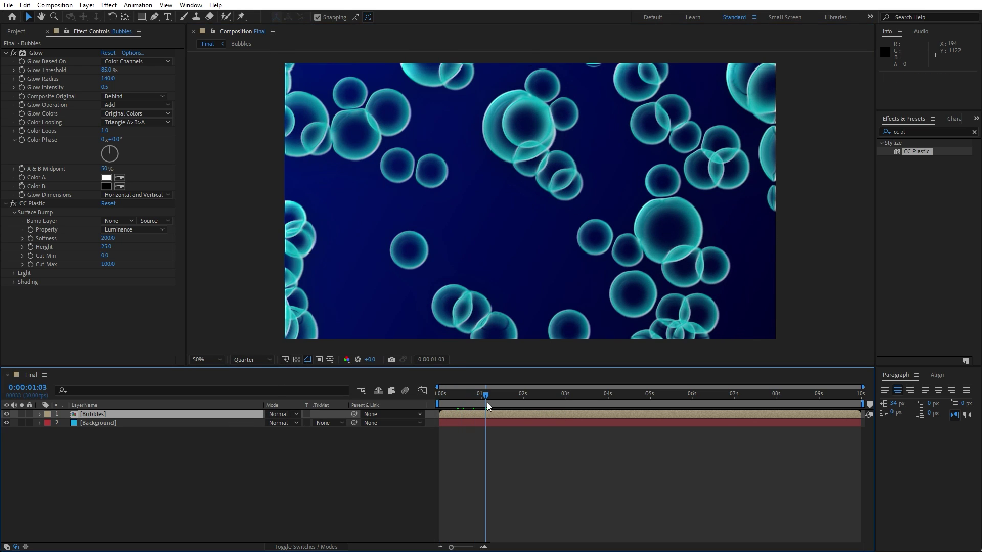
{"action": "left_click", "coordinate": [511, 403]}
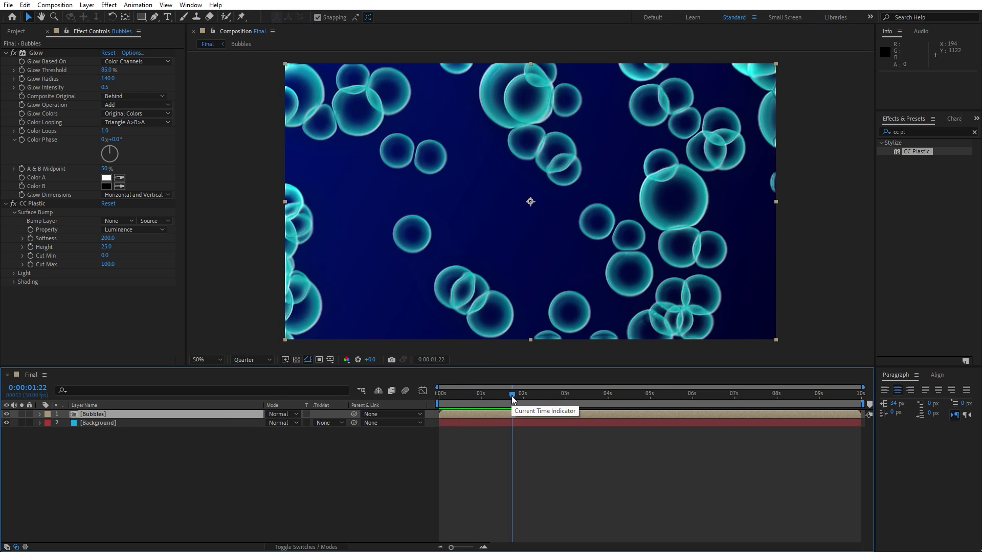
- Set the CC Plastic Light Intensity to 200 and its Light Color to 0084FF
{"action": "left_click", "coordinate": [13, 273]}
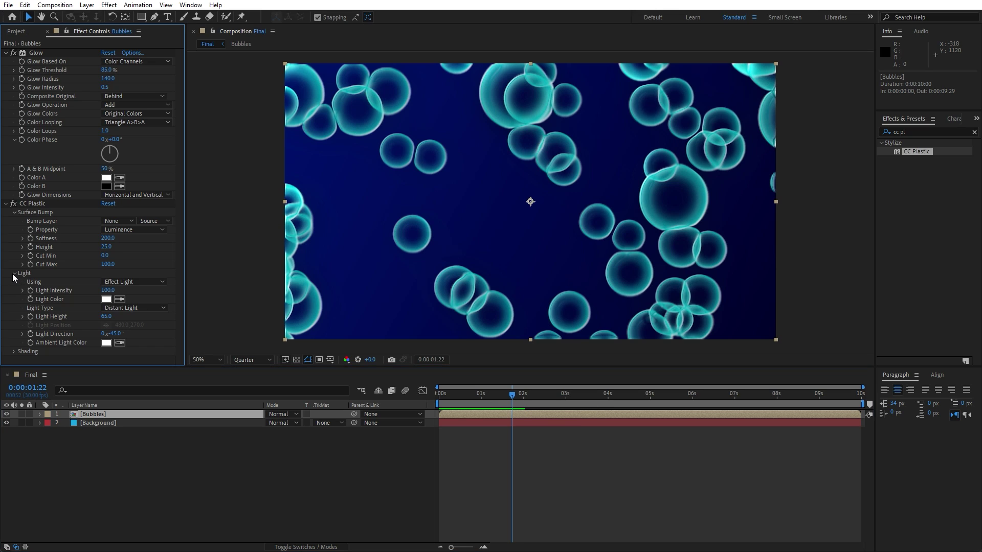
{"action": "left_click", "coordinate": [110, 291]}
{"action": "type", "text": "200"}
{"action": "left_click", "coordinate": [106, 299]}
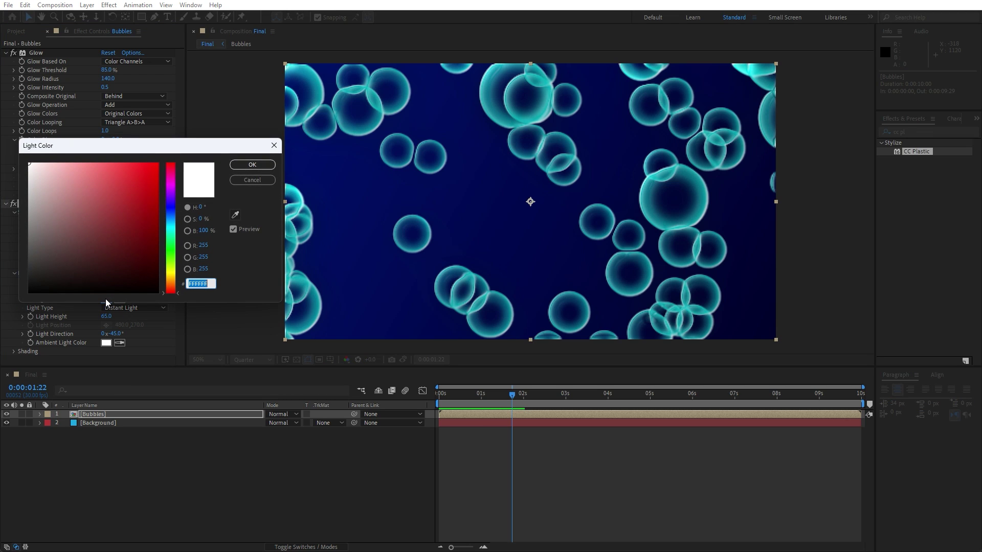
{"action": "type", "text": "0084FF"}
{"action": "left_click", "coordinate": [264, 166]}
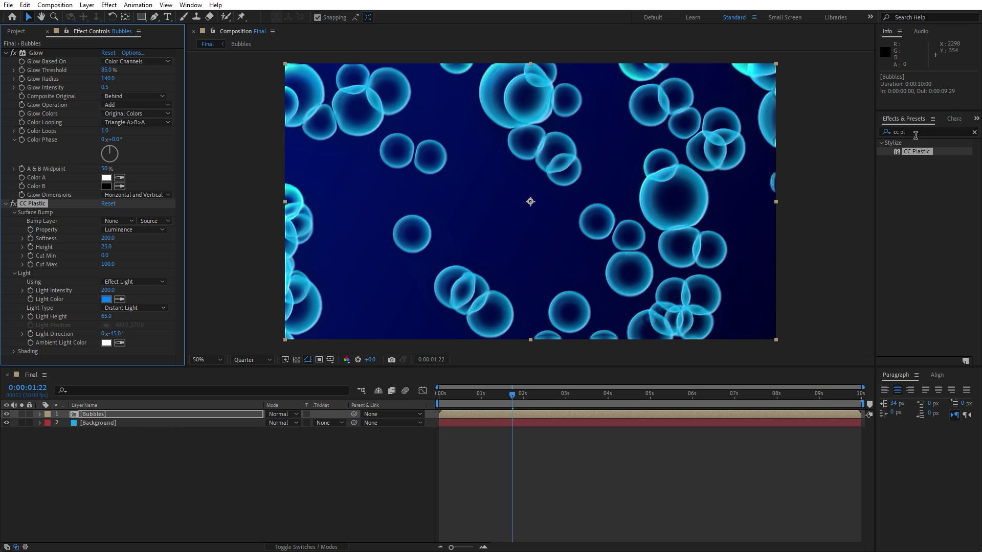
- Find the Exposure effect, apply it to the Bubbles layer after CC Plastic, and set its master Exposure to 0.01
{"action": "key", "text": "ctrl+5"}
{"action": "type", "text": "expos"}
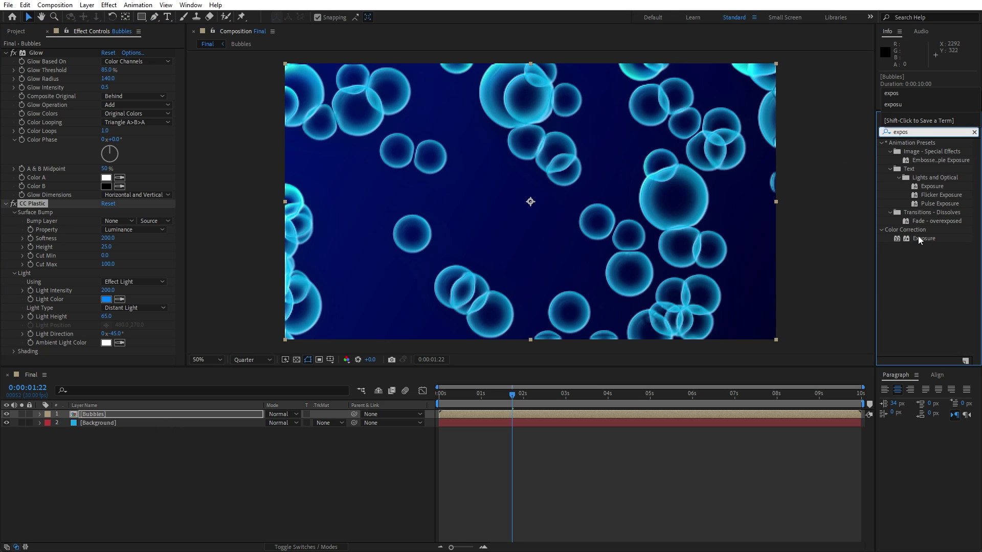
{"action": "left_click_drag", "start_coordinate": [919, 239], "coordinate": [75, 342]}
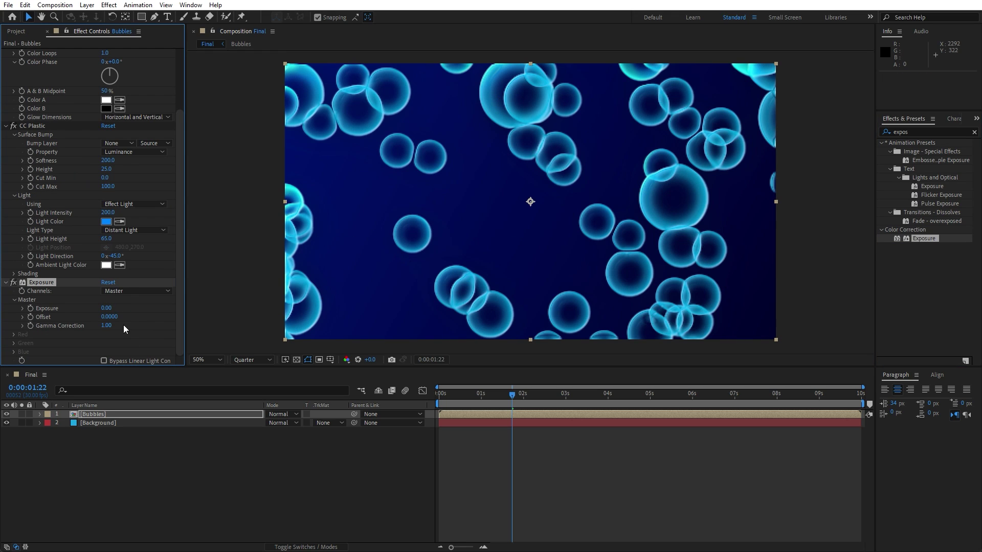
{"action": "left_click", "coordinate": [108, 309]}
{"action": "type", "text": "0.005"}
{"action": "scroll", "coordinate": [61, 189], "scroll_direction": "up", "scroll_amount": 3}
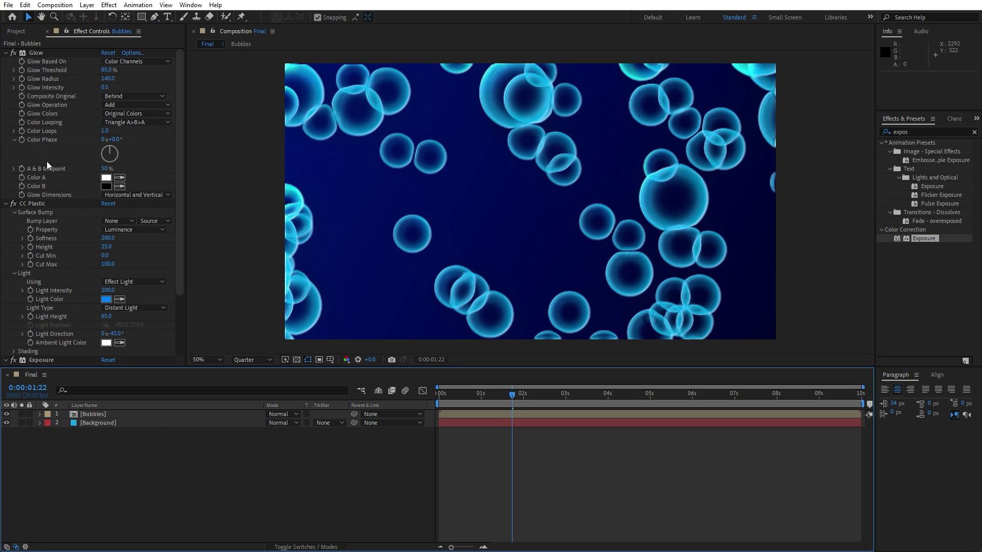
- Collapse the Glow, CC Plastic and Exposure settings and bring the project's item list back into view
{"action": "left_click", "coordinate": [6, 53]}
{"action": "left_click", "coordinate": [5, 61]}
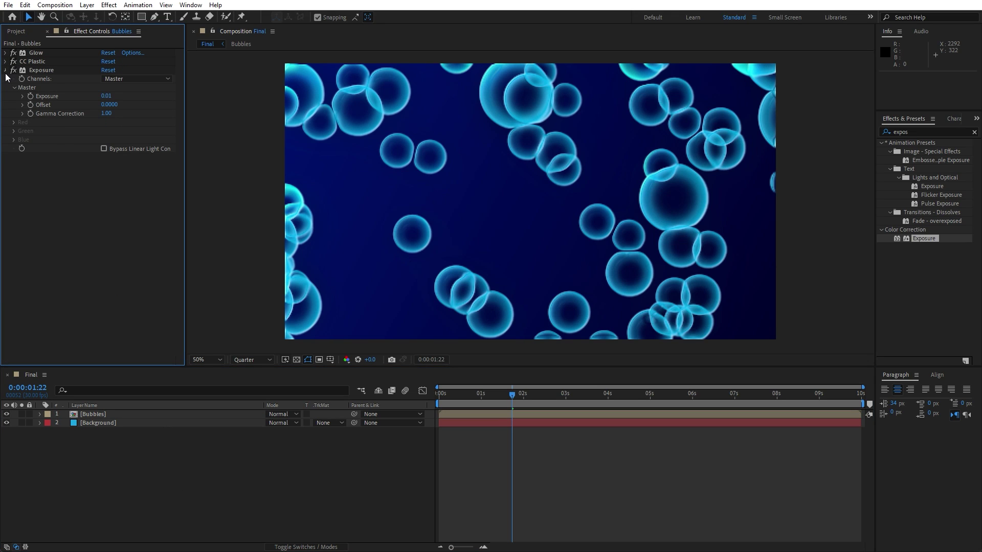
{"action": "left_click", "coordinate": [6, 71]}
{"action": "left_click", "coordinate": [47, 32]}
- Duplicate the Bubbles layer in the Final composition
{"action": "left_click", "coordinate": [93, 414]}
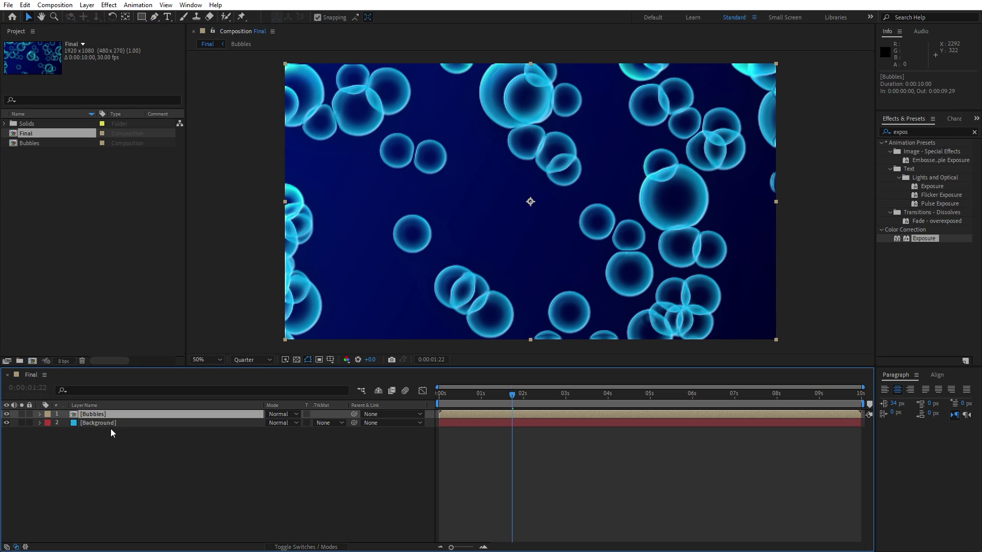
{"action": "left_click", "coordinate": [25, 5]}
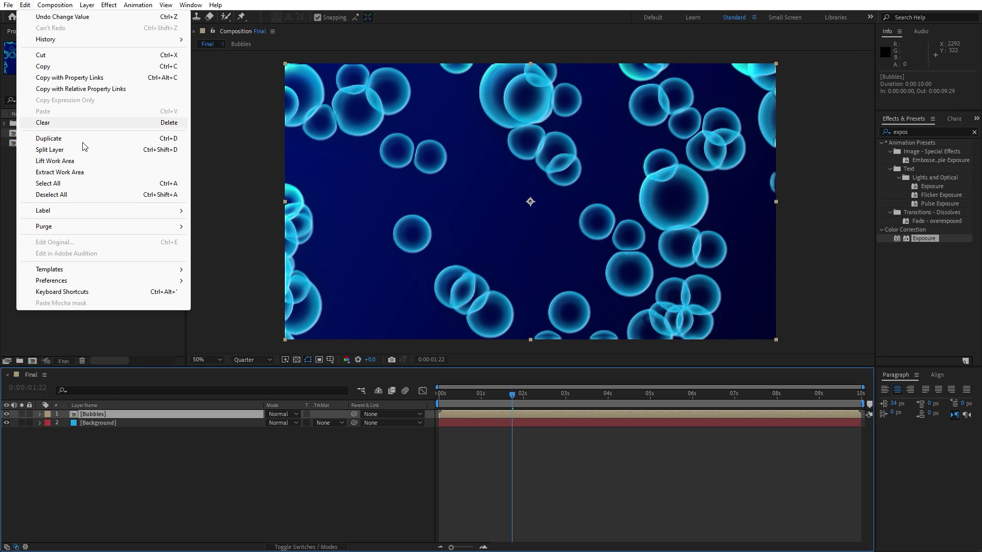
{"action": "left_click", "coordinate": [77, 139]}
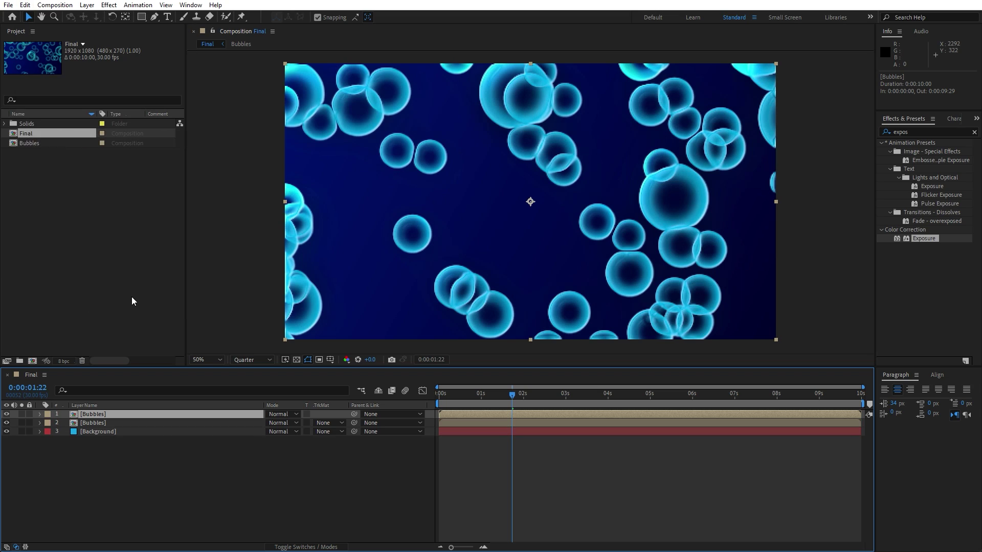
- Duplicate the Bubbles composition in the project and replace the lower Bubbles layer's source with the copy, Bubbles 2
{"action": "left_click", "coordinate": [36, 145]}
{"action": "key", "text": "ctrl+d"}
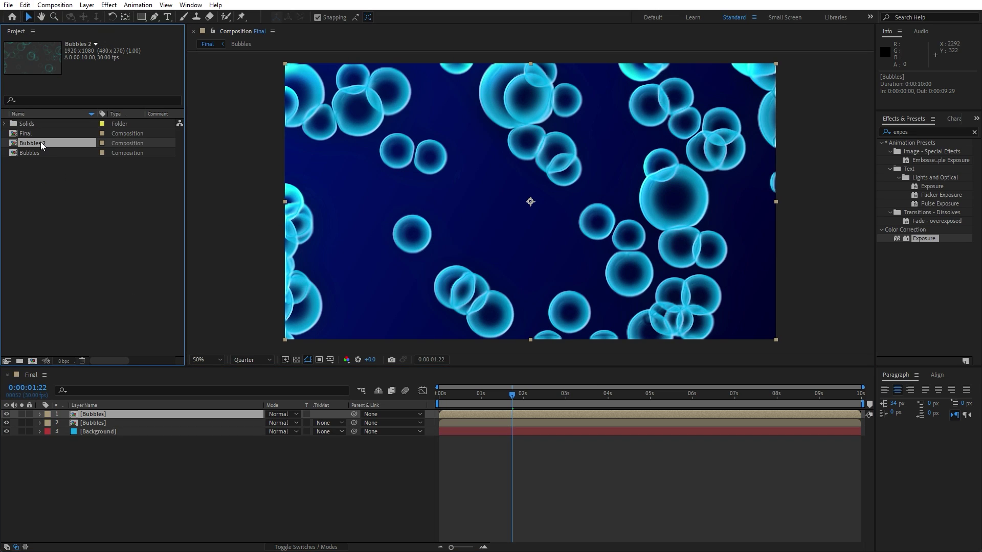
{"action": "left_click", "coordinate": [100, 422]}
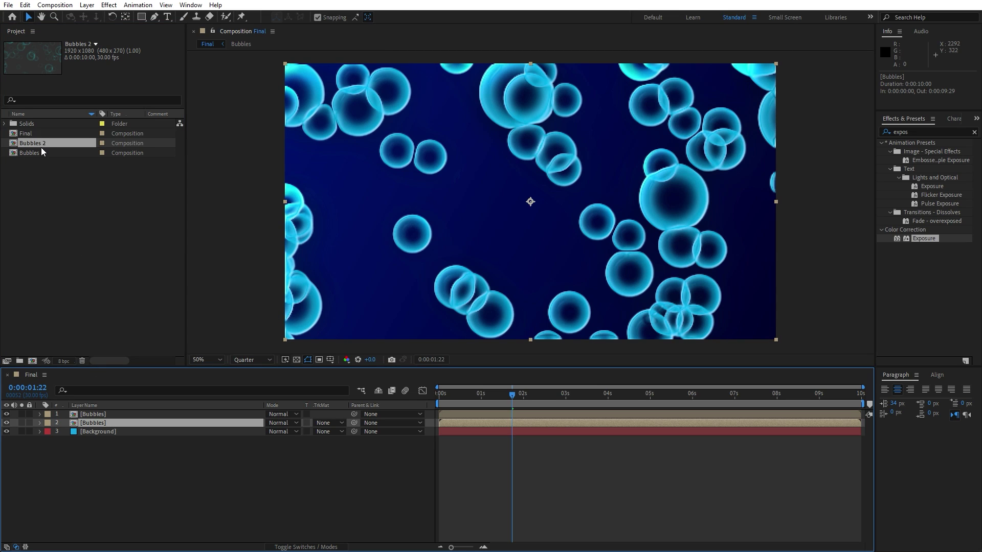
{"action": "left_click_drag", "start_coordinate": [36, 143], "coordinate": [103, 422]}
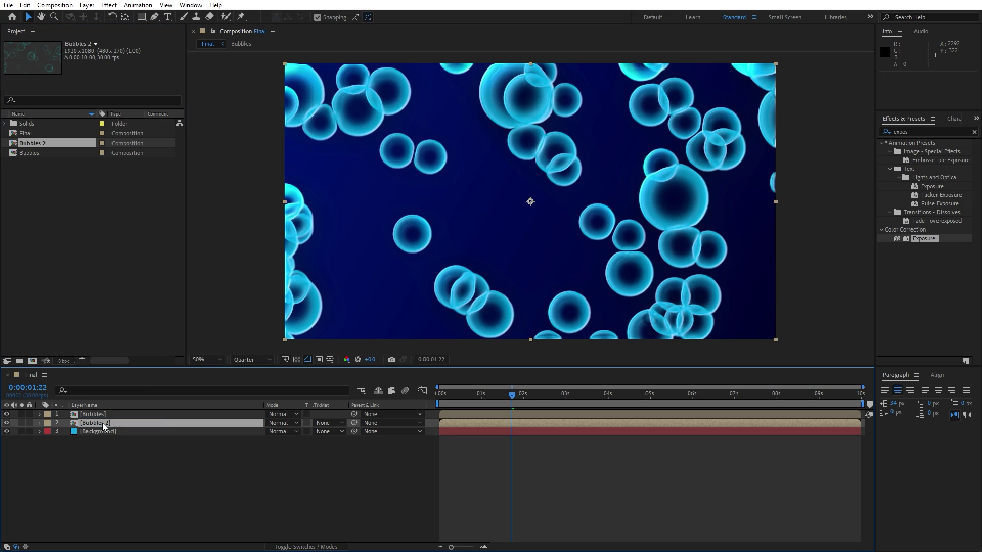
{"action": "left_click", "coordinate": [106, 458]}
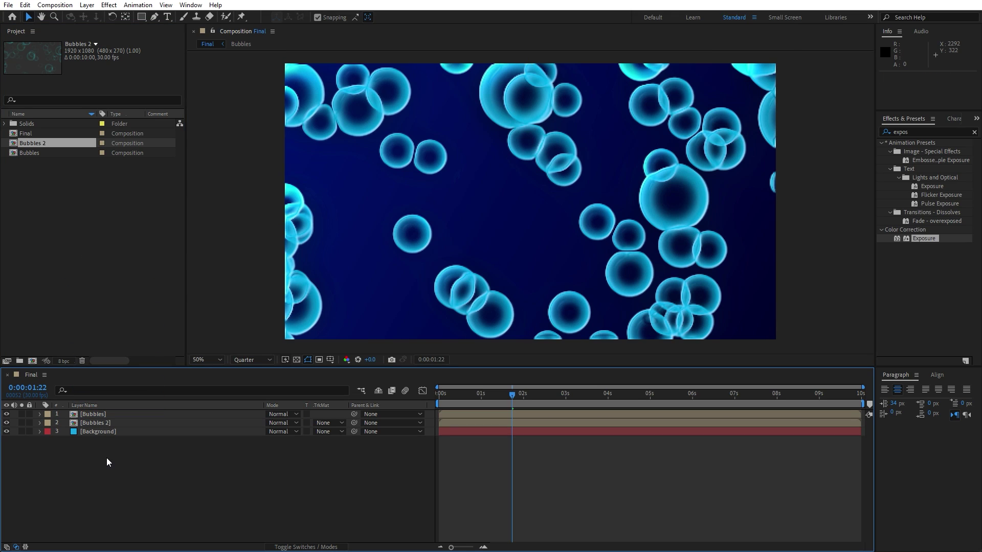
- Find the Tritone effect and add it to the Bubbles 2 layer between CC Plastic and Exposure
{"action": "left_click", "coordinate": [103, 423]}
{"action": "key", "text": "F3"}
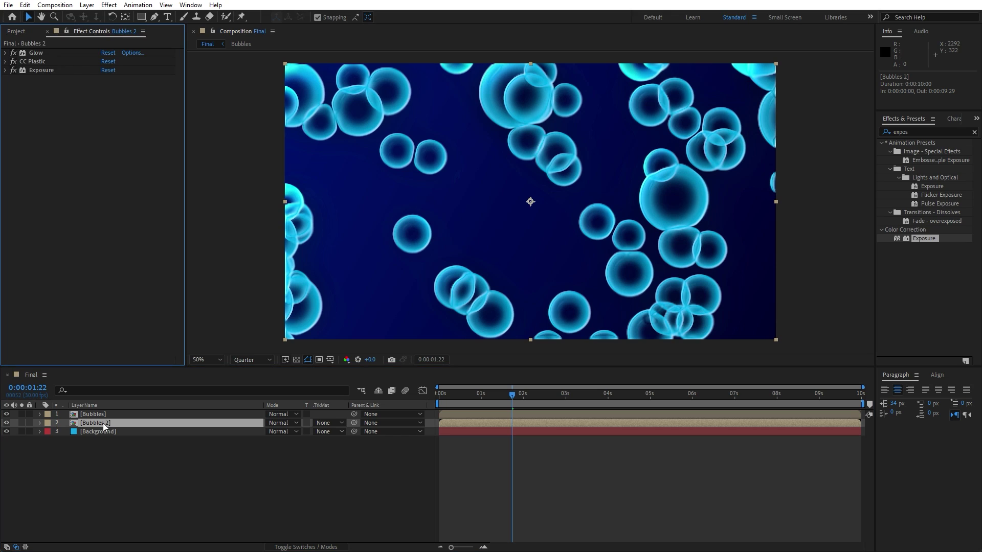
{"action": "left_click", "coordinate": [915, 132]}
{"action": "type", "text": "trito"}
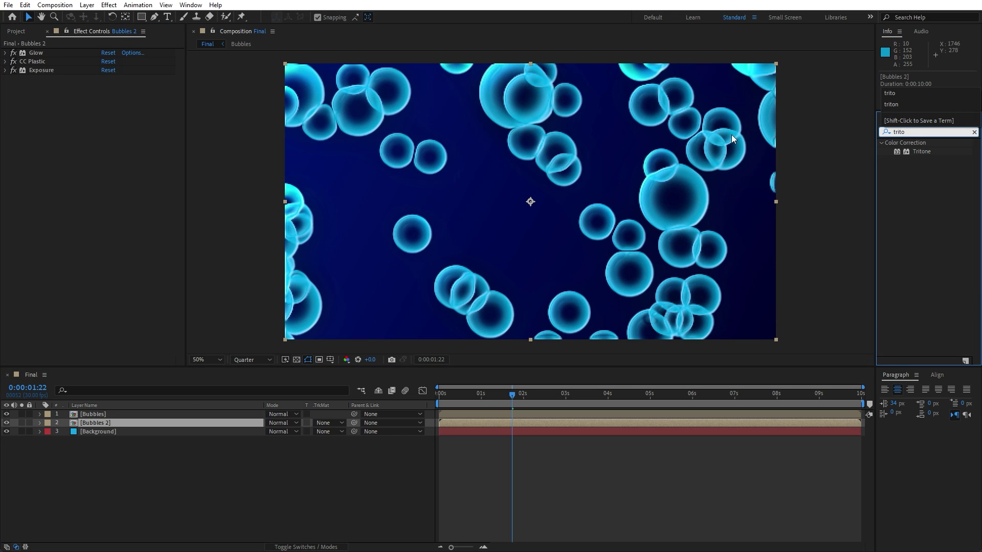
{"action": "left_click_drag", "start_coordinate": [916, 155], "coordinate": [89, 68]}
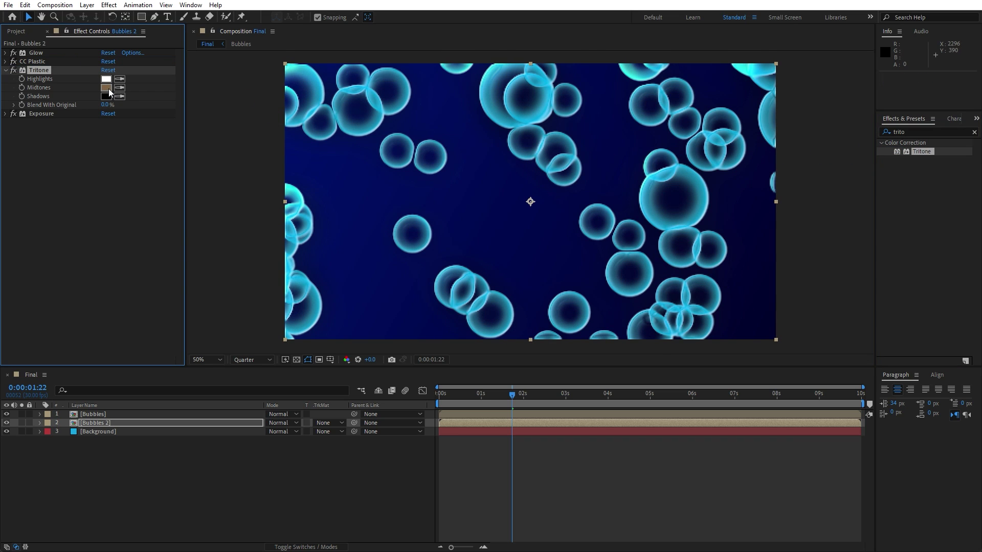
- Set the Midtones color of the Bubbles 2 layer's Tritone to 0015E1
{"action": "left_click", "coordinate": [108, 88]}
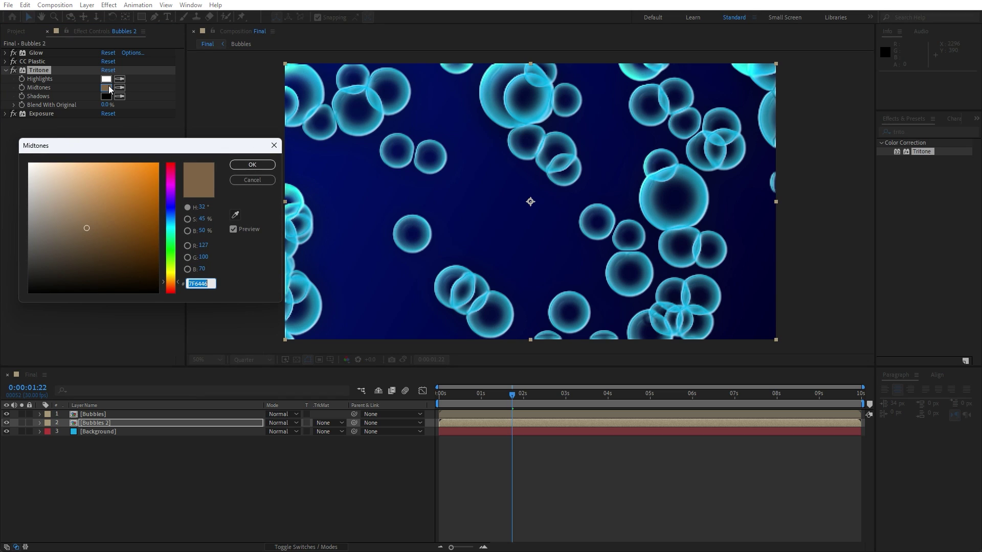
{"action": "type", "text": "0015"}
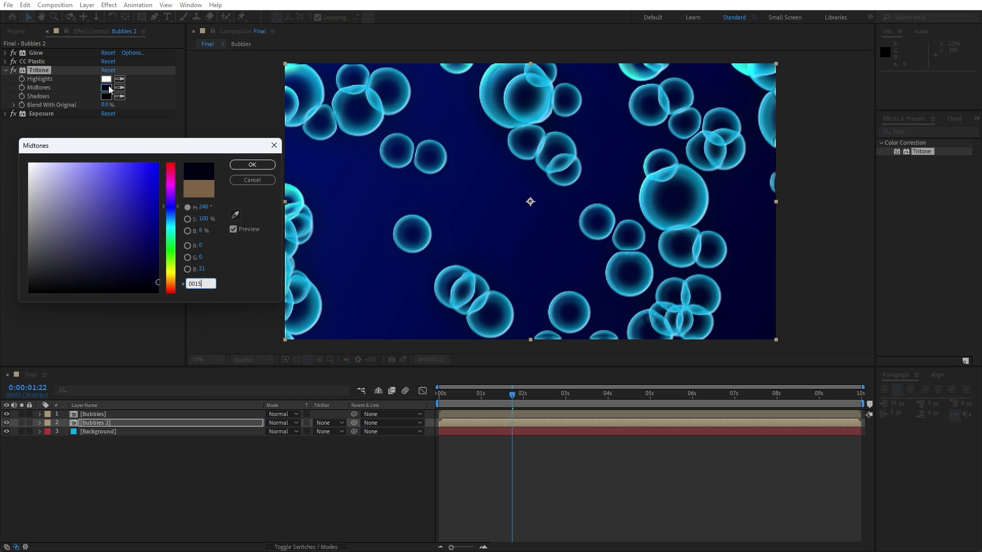
{"action": "type", "text": "E1"}
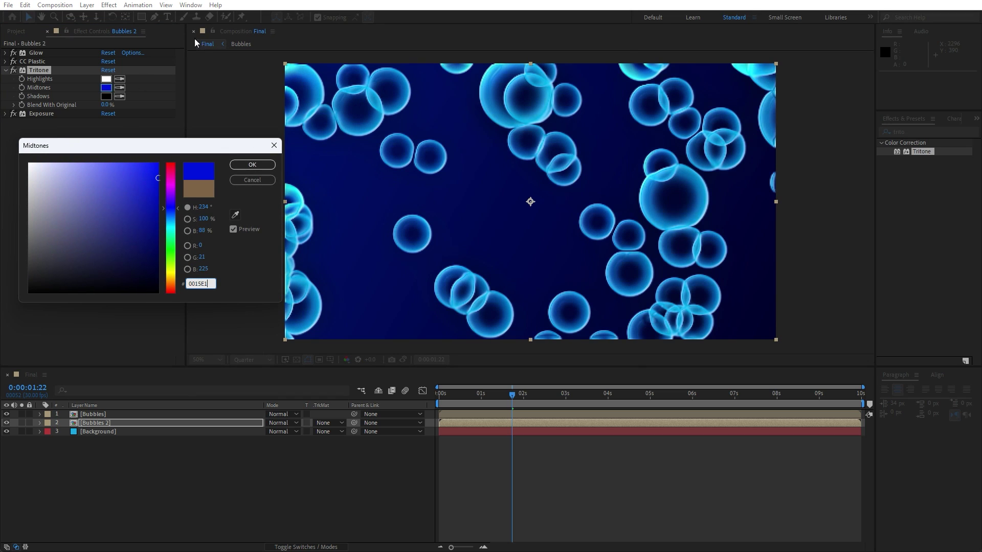
{"action": "left_click", "coordinate": [252, 164]}
- Set the Scale of the Bubbles 2 layer to 150%
{"action": "left_click", "coordinate": [113, 424]}
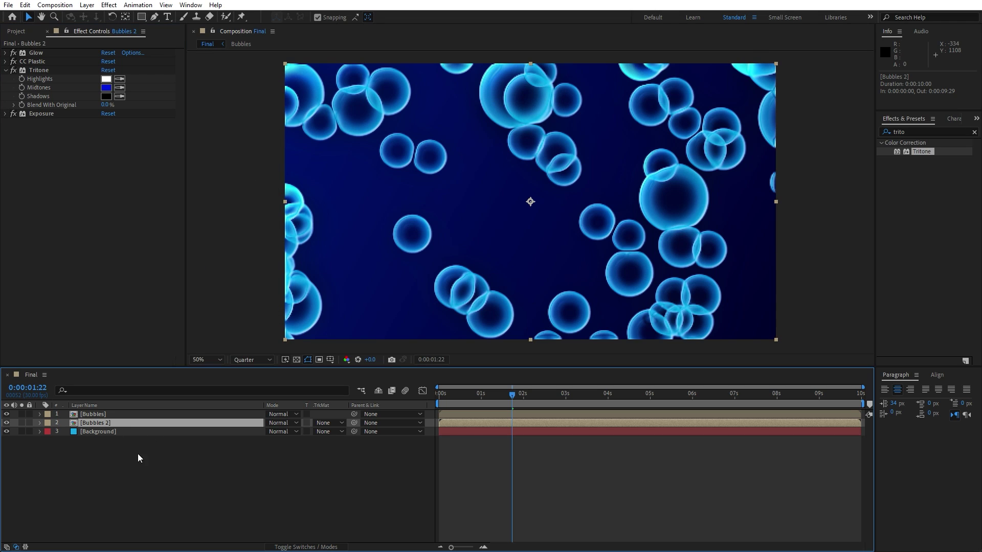
{"action": "key", "text": "s"}
{"action": "left_click", "coordinate": [280, 432]}
{"action": "type", "text": "150"}
{"action": "left_click", "coordinate": [269, 492]}
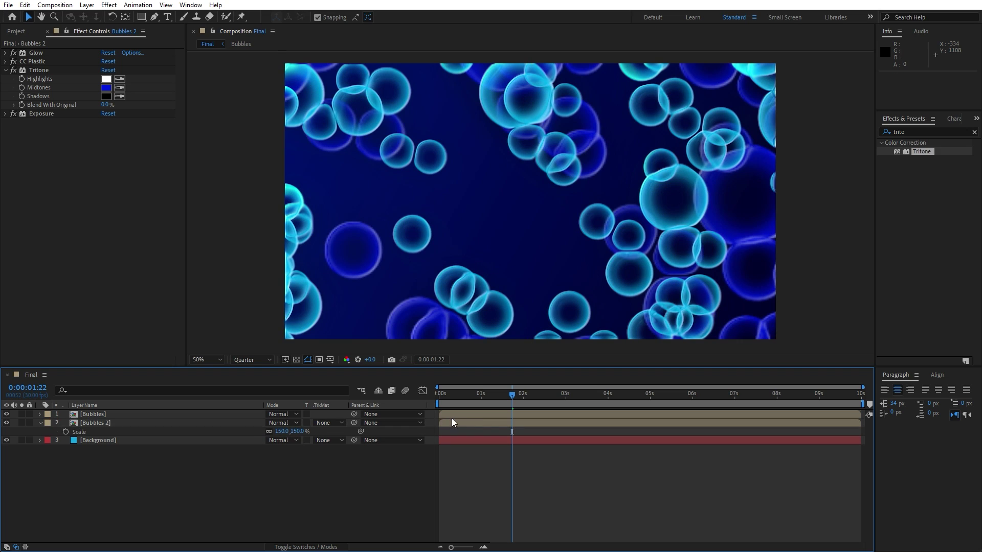
- Preview both bubble layers between about 1:22 and 2:18 seconds and collapse the Bubbles 2 layer's properties
{"action": "left_click_drag", "start_coordinate": [468, 396], "coordinate": [548, 396]}
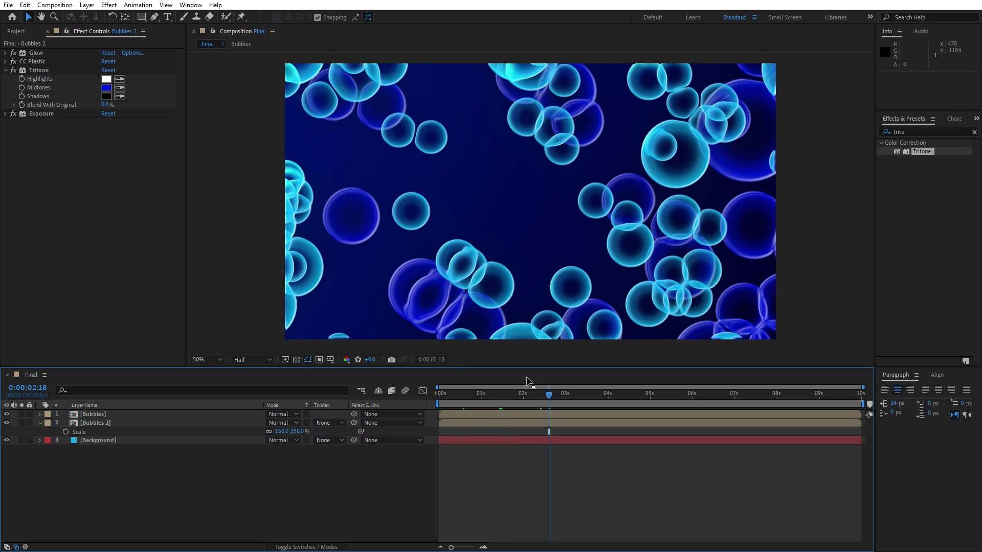
{"action": "left_click", "coordinate": [365, 227]}
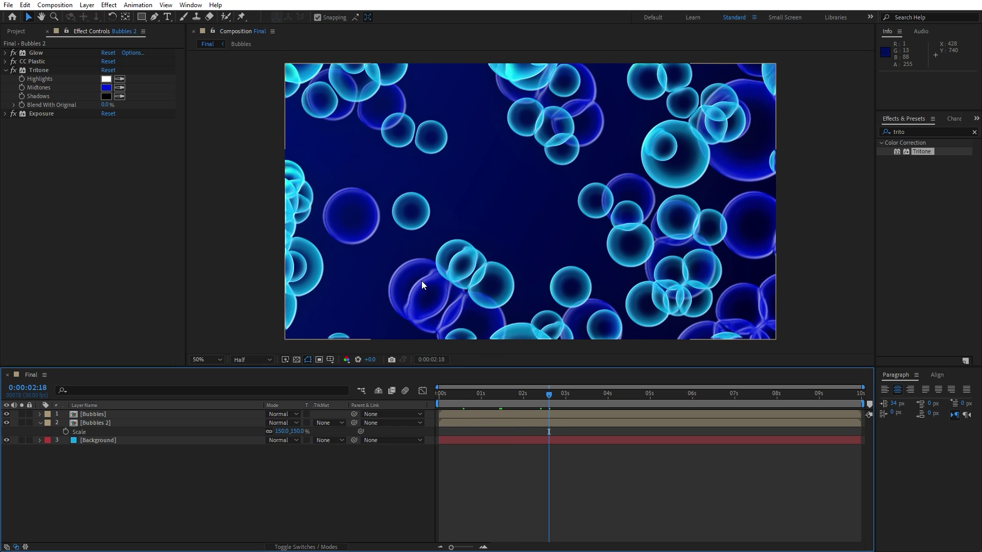
{"action": "left_click_drag", "start_coordinate": [549, 396], "coordinate": [511, 400]}
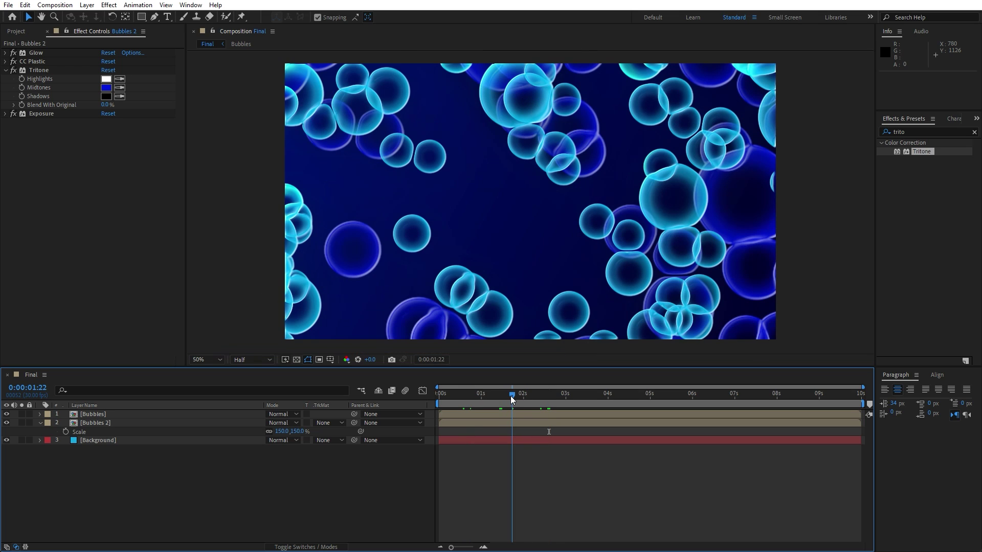
{"action": "left_click", "coordinate": [41, 424]}
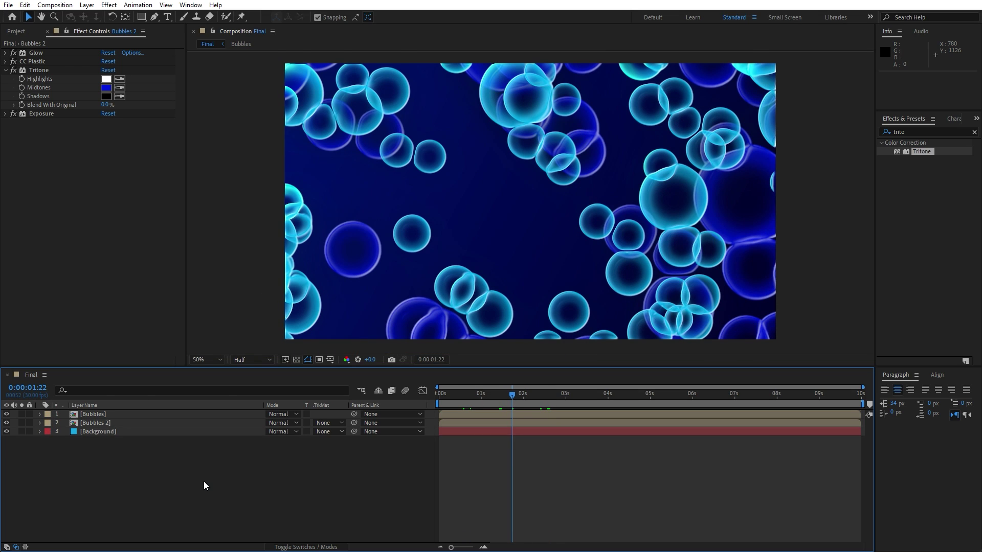
- Open the Bubbles 2 composition and set the CC Bubbles Bubble Speed of its Bubbles layer to 0.5
{"action": "double_click", "coordinate": [113, 423]}
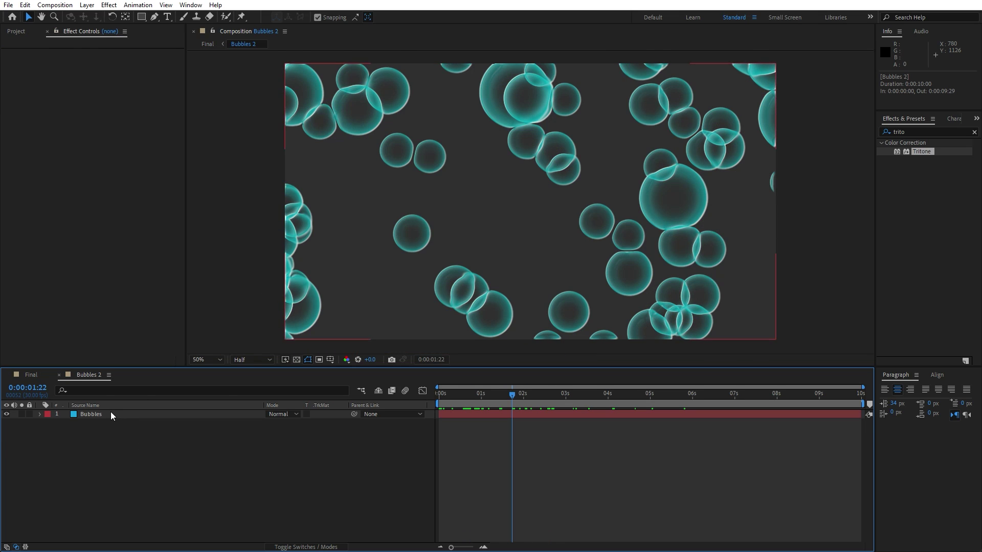
{"action": "left_click", "coordinate": [110, 414]}
{"action": "left_click", "coordinate": [75, 168]}
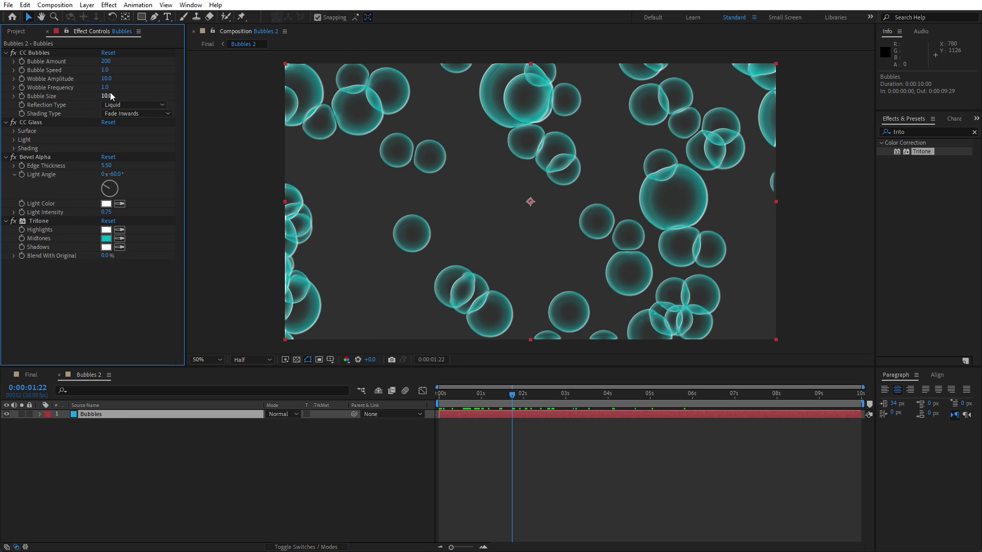
{"action": "left_click", "coordinate": [105, 70]}
{"action": "type", "text": "0.5"}
{"action": "left_click", "coordinate": [164, 462]}
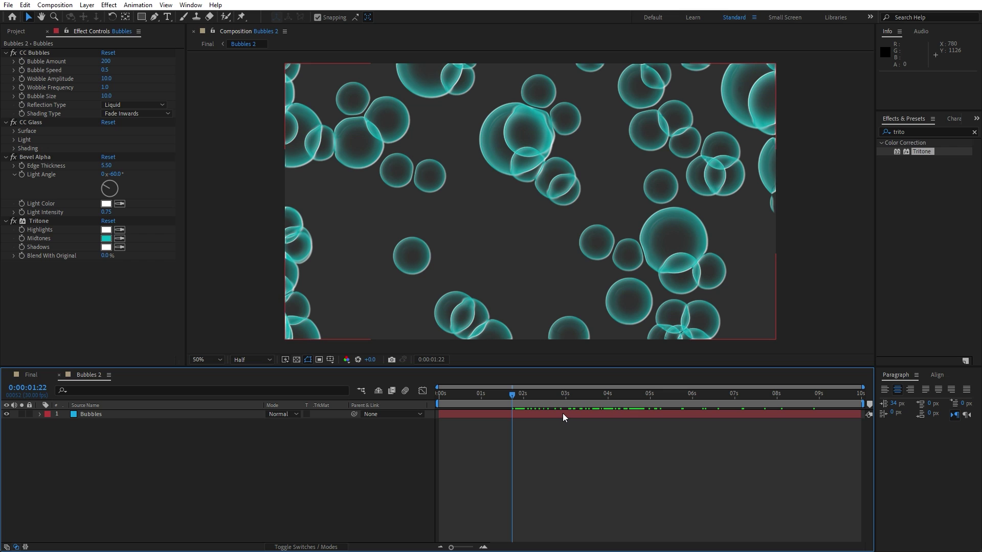
- Shift the Bubbles layer three seconds earlier in Bubbles 2 and extend its end to the end of the composition
{"action": "left_click_drag", "start_coordinate": [563, 412], "coordinate": [438, 412]}
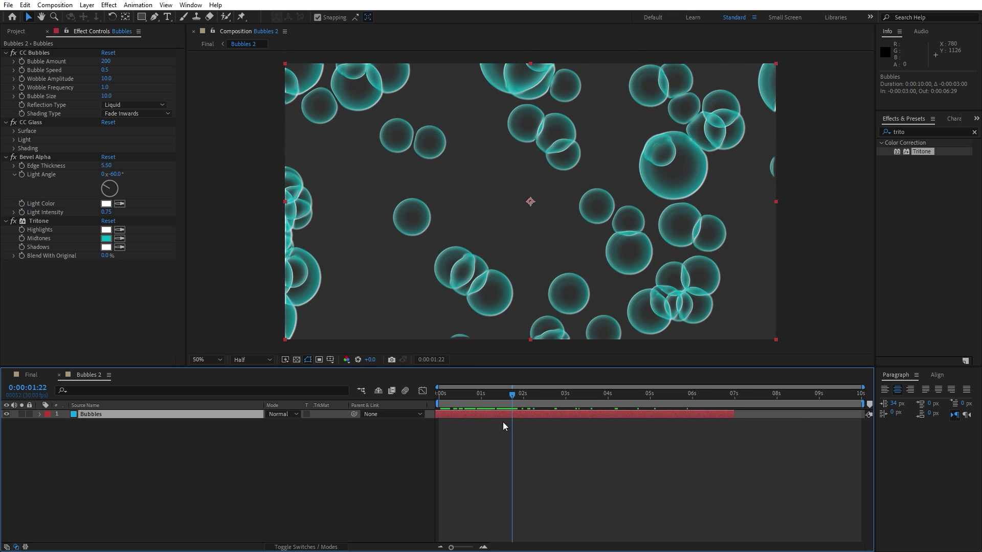
{"action": "left_click_drag", "start_coordinate": [734, 415], "coordinate": [861, 426]}
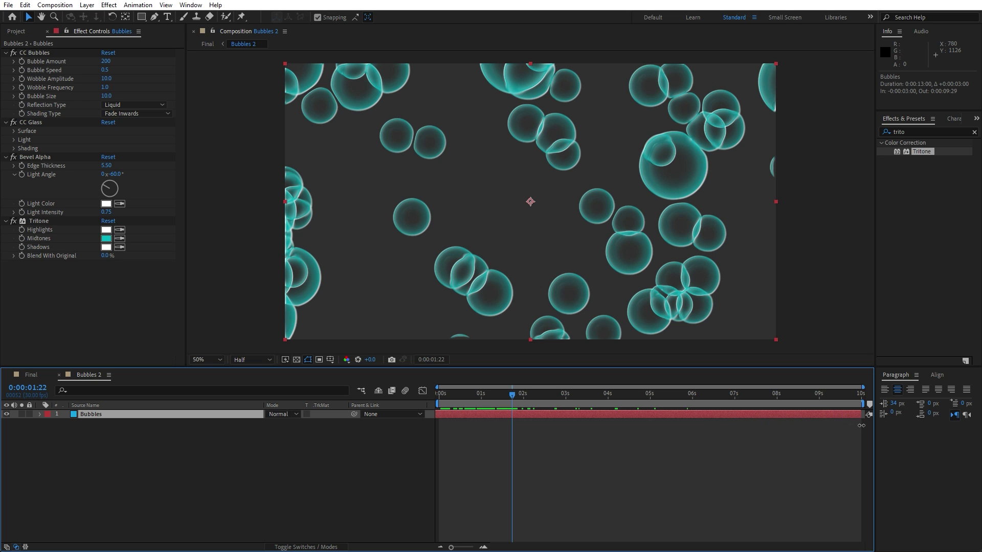
- Return to the Final composition and preview the combined bubble layers up to about four seconds
{"action": "left_click", "coordinate": [29, 374]}
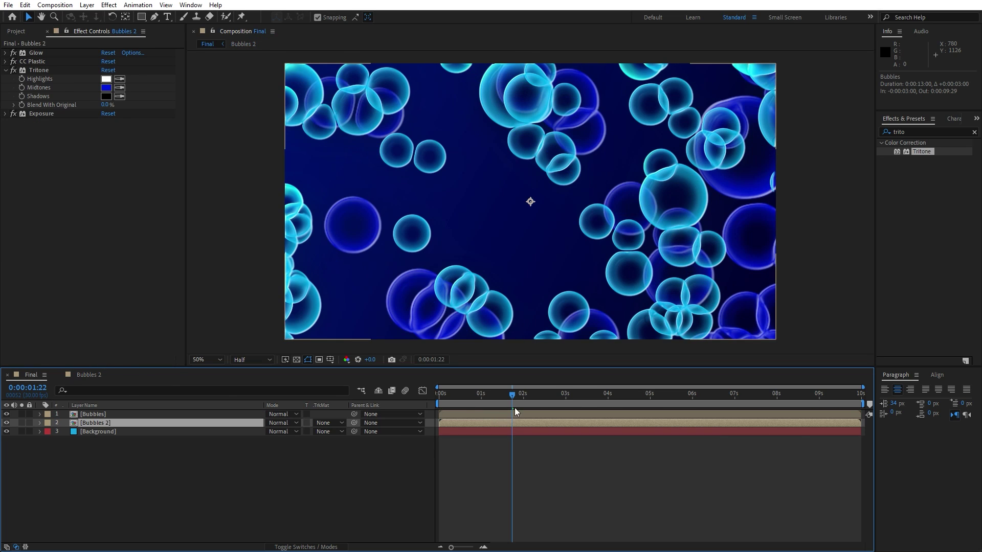
{"action": "left_click_drag", "start_coordinate": [515, 399], "coordinate": [611, 401]}
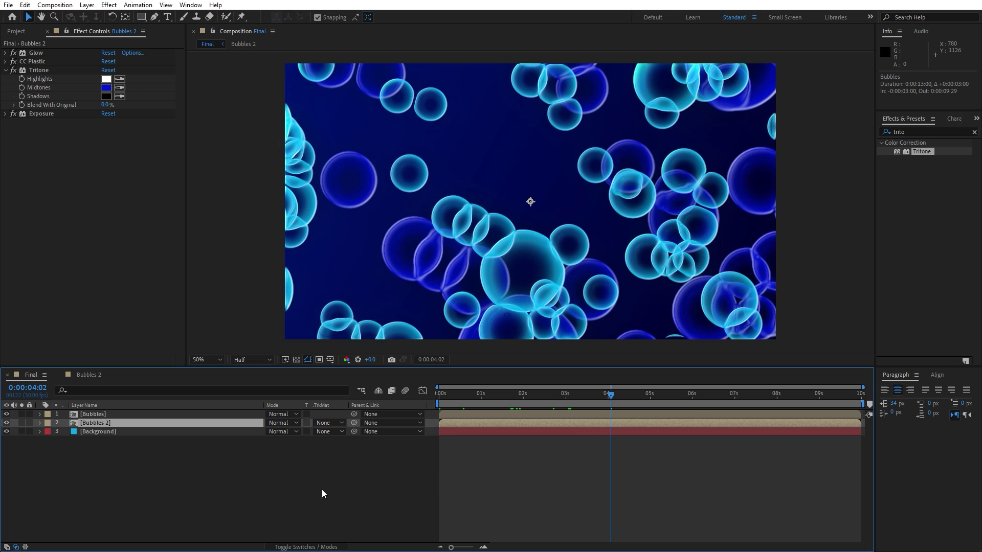
{"action": "left_click", "coordinate": [239, 496]}
- Create a 1920 x 1080 solid named Background Shapes in the Final composition and place it directly above the Background layer
{"action": "left_click", "coordinate": [48, 31]}
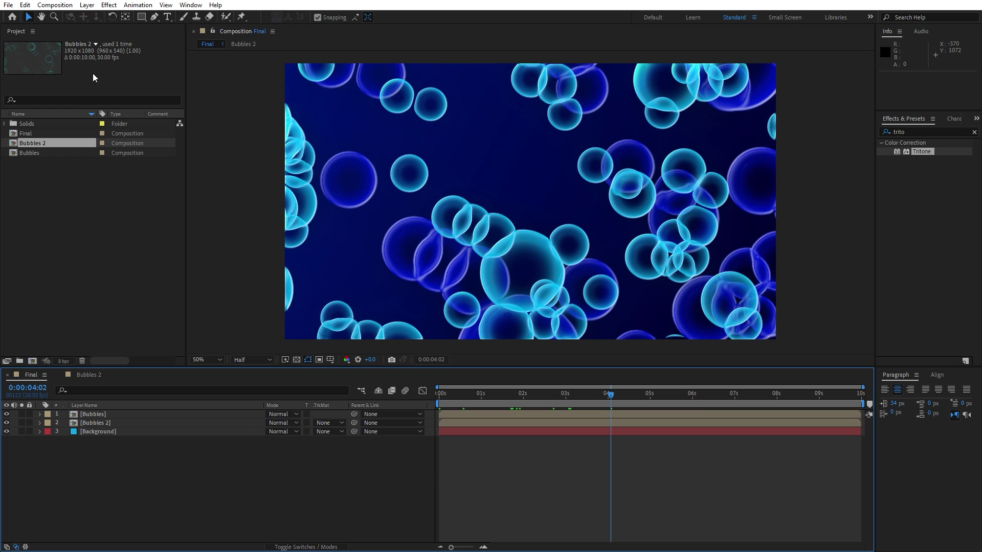
{"action": "right_click", "coordinate": [247, 471]}
{"action": "mouse_move", "coordinate": [285, 345]}
{"action": "left_click", "coordinate": [413, 373]}
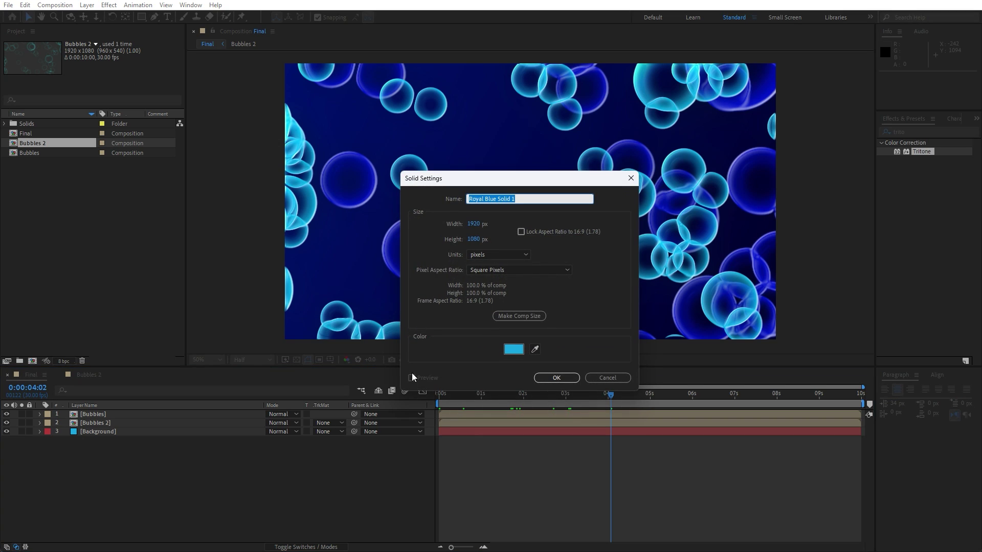
{"action": "type", "text": "Background Shapes"}
{"action": "left_click", "coordinate": [558, 378]}
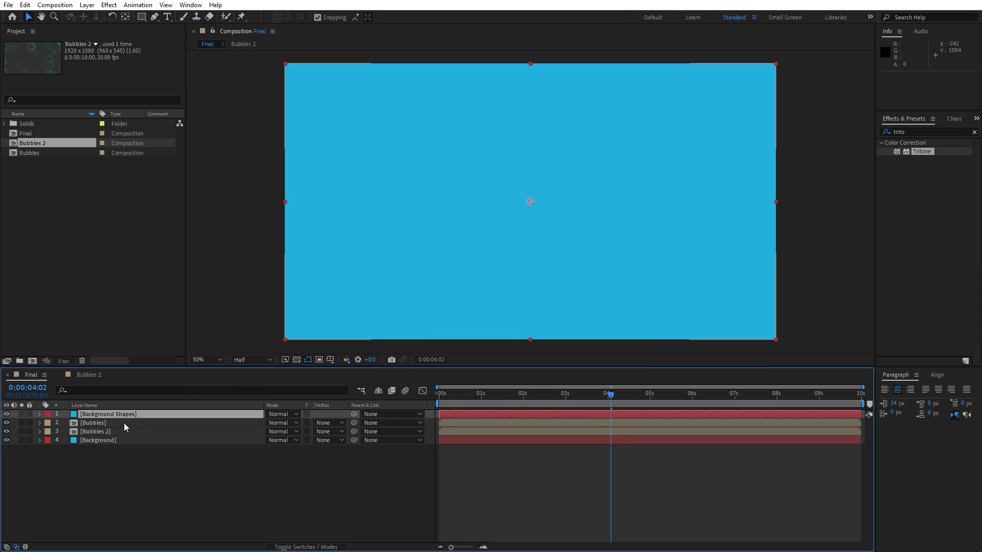
{"action": "left_click_drag", "start_coordinate": [116, 415], "coordinate": [118, 439]}
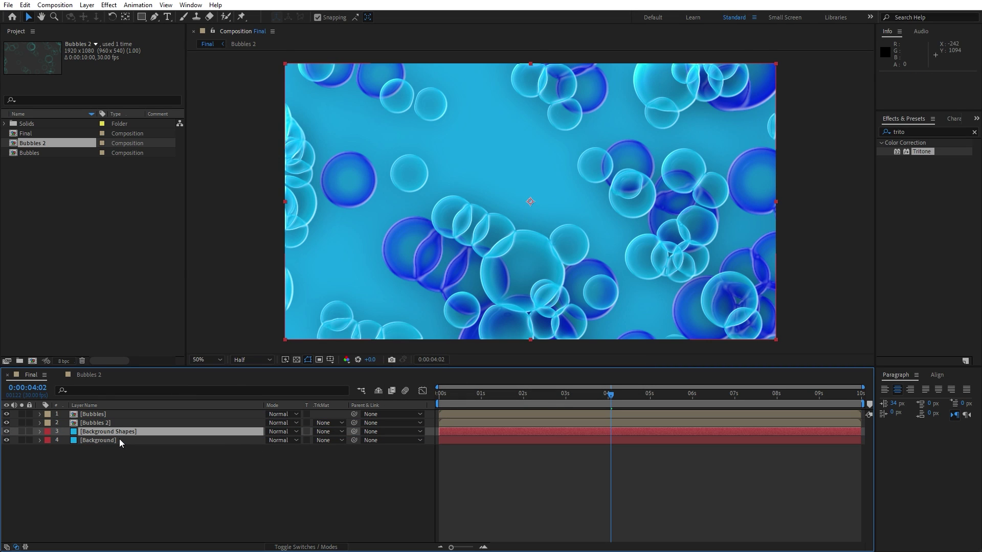
{"action": "key", "text": "F2"}
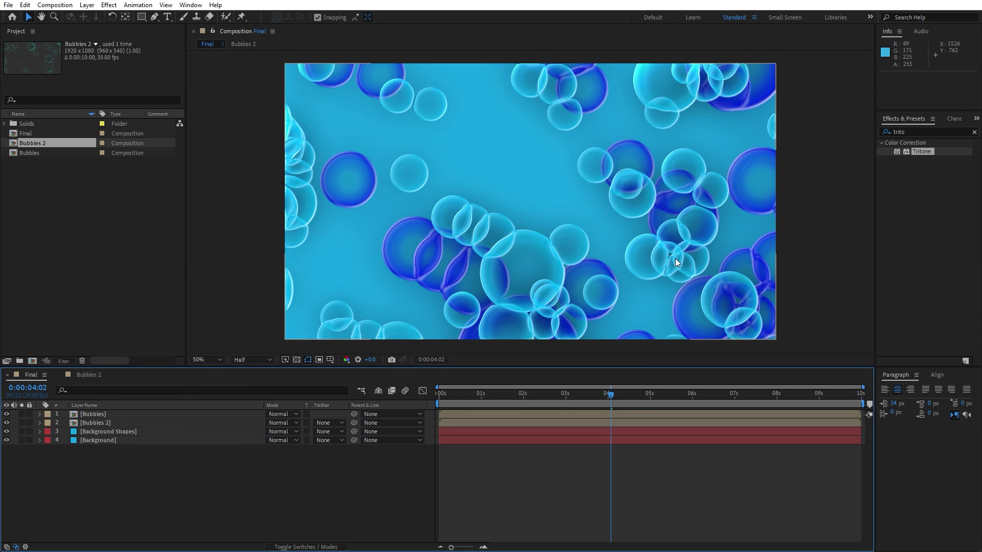
- Apply Fractal Noise to the Background Shapes layer and set its Fractal Type to Dynamic
{"action": "double_click", "coordinate": [917, 132]}
{"action": "type", "text": "fractal n"}
{"action": "left_click_drag", "start_coordinate": [928, 170], "coordinate": [131, 432]}
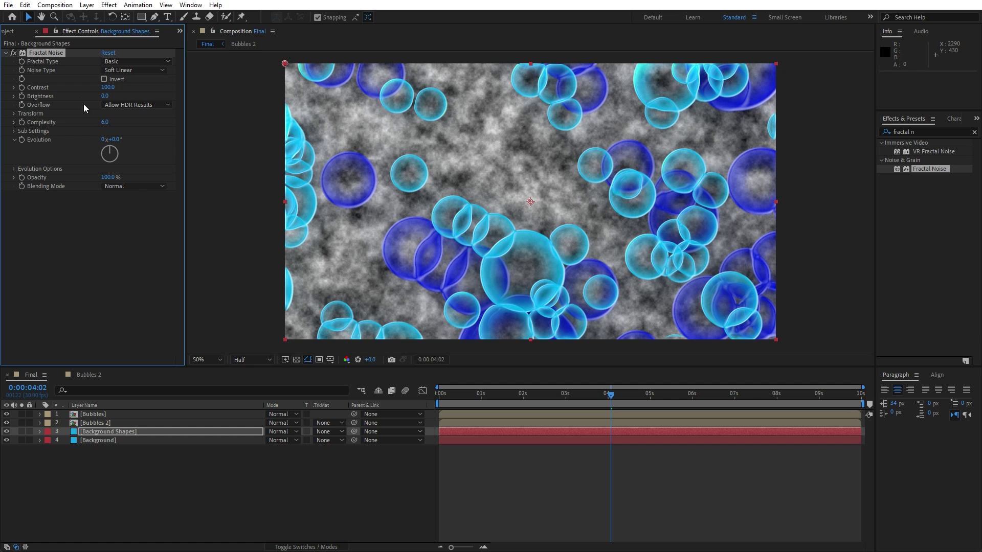
{"action": "left_click", "coordinate": [113, 63]}
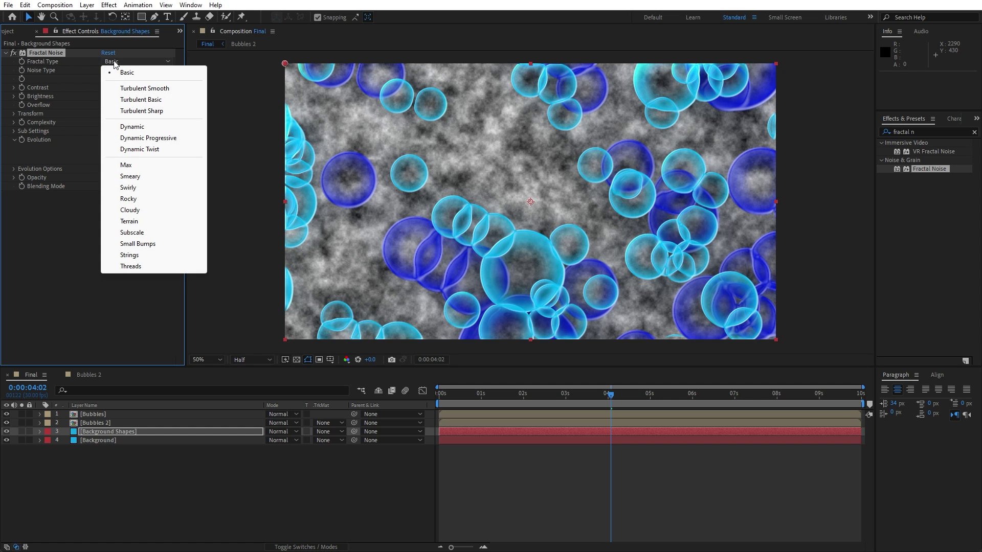
{"action": "left_click", "coordinate": [134, 127]}
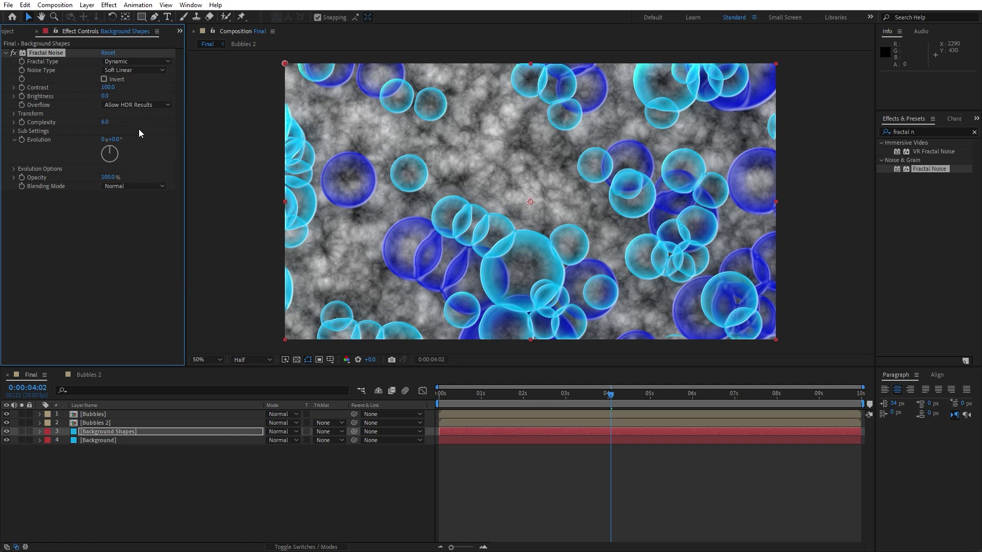
- Set the Fractal Noise Contrast to 300, Brightness to -100 and Complexity to 1
{"action": "left_click", "coordinate": [107, 88]}
{"action": "type", "text": "300"}
{"action": "key", "text": "Tab"}
{"action": "type", "text": "-100"}
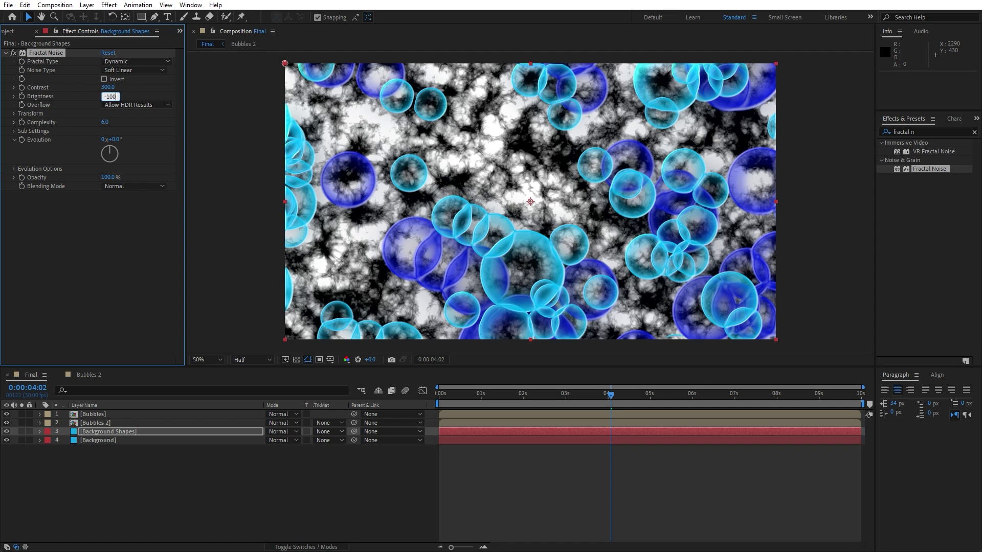
{"action": "key", "text": "Tab"}
{"action": "type", "text": "1"}
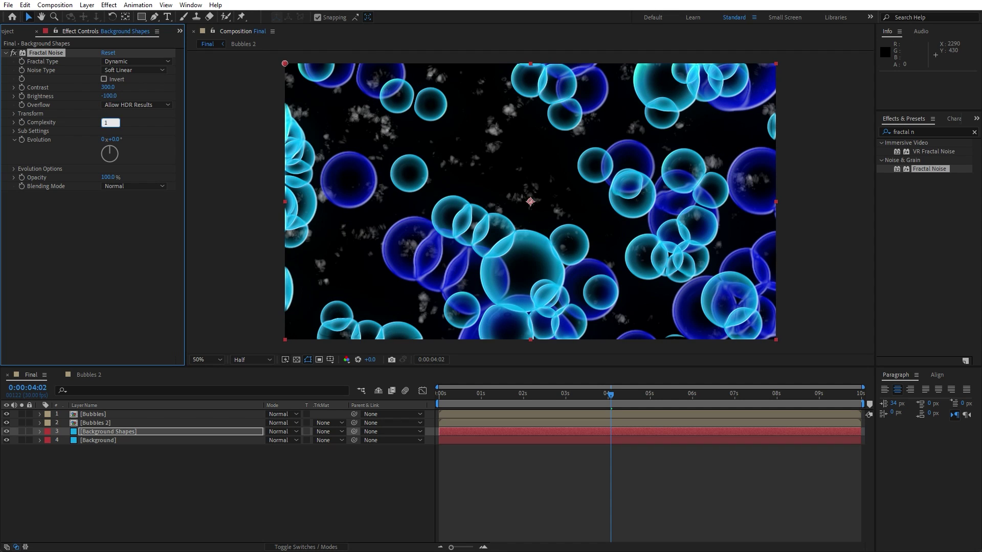
{"action": "key", "text": "Return"}
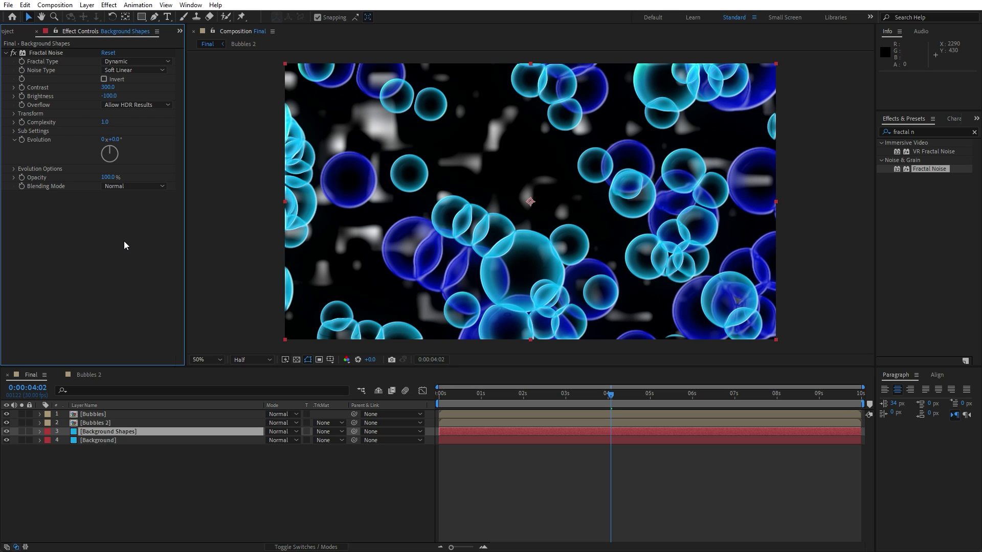
- Set the uniform Scale in the Fractal Noise Transform settings to 333
{"action": "left_click", "coordinate": [15, 114]}
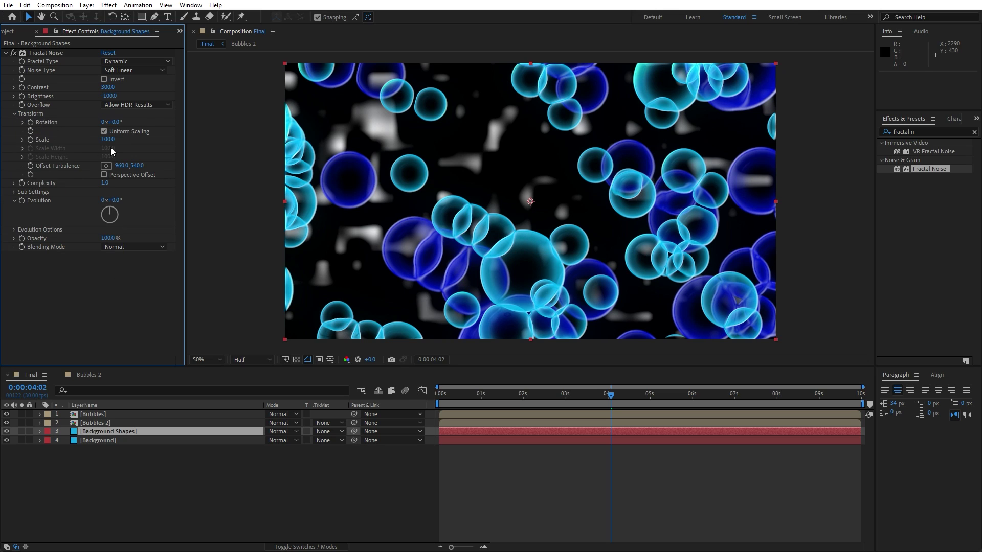
{"action": "left_click", "coordinate": [106, 139]}
{"action": "type", "text": "333"}
{"action": "left_click", "coordinate": [23, 139]}
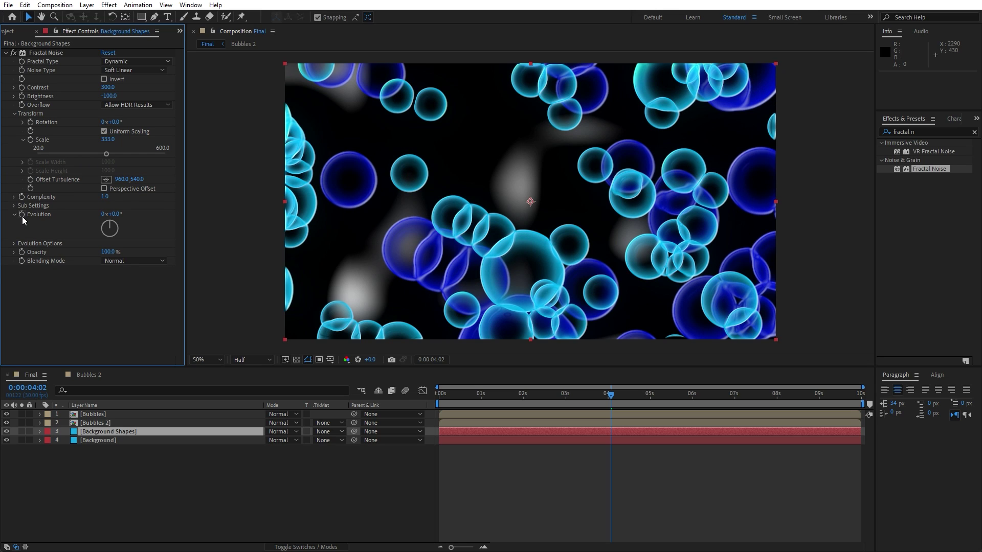
- Set the Background Shapes layer's blending mode to Add and preview the composition up to 0:00:01:20
{"action": "left_click", "coordinate": [280, 433]}
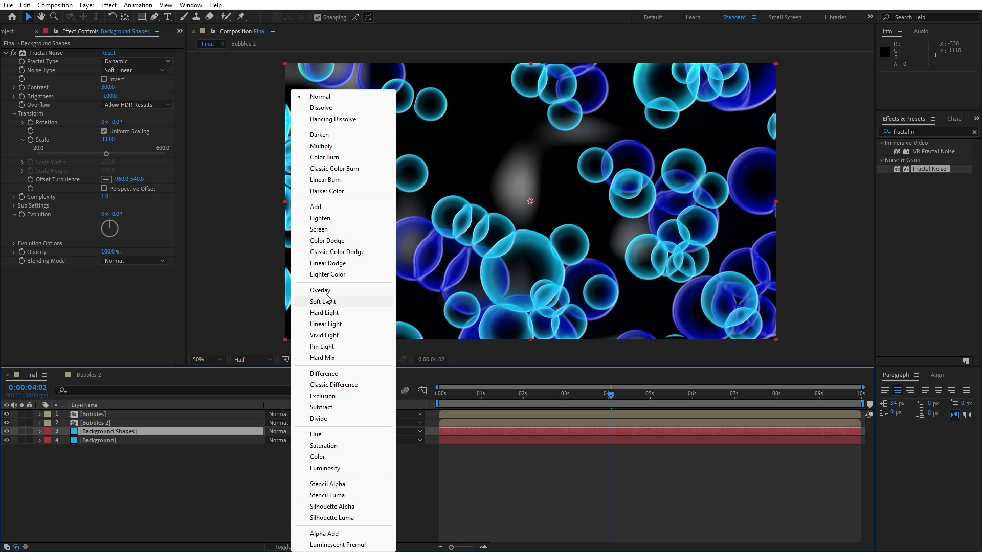
{"action": "left_click", "coordinate": [335, 207]}
{"action": "left_click_drag", "start_coordinate": [456, 395], "coordinate": [509, 394]}
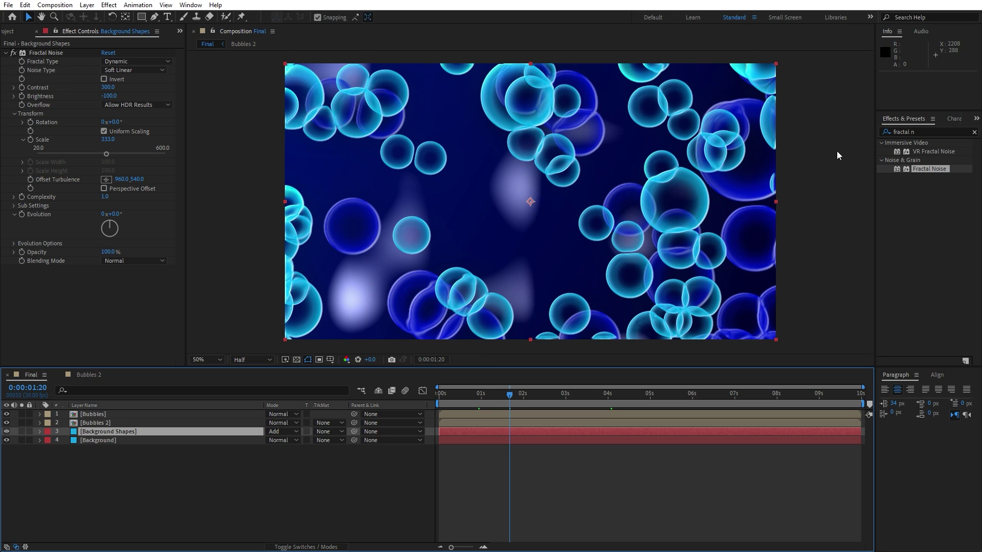
- Apply Tritone to the Background Shapes layer and set its Highlights color to 5FE7FF
{"action": "left_click", "coordinate": [919, 132]}
{"action": "type", "text": "trito"}
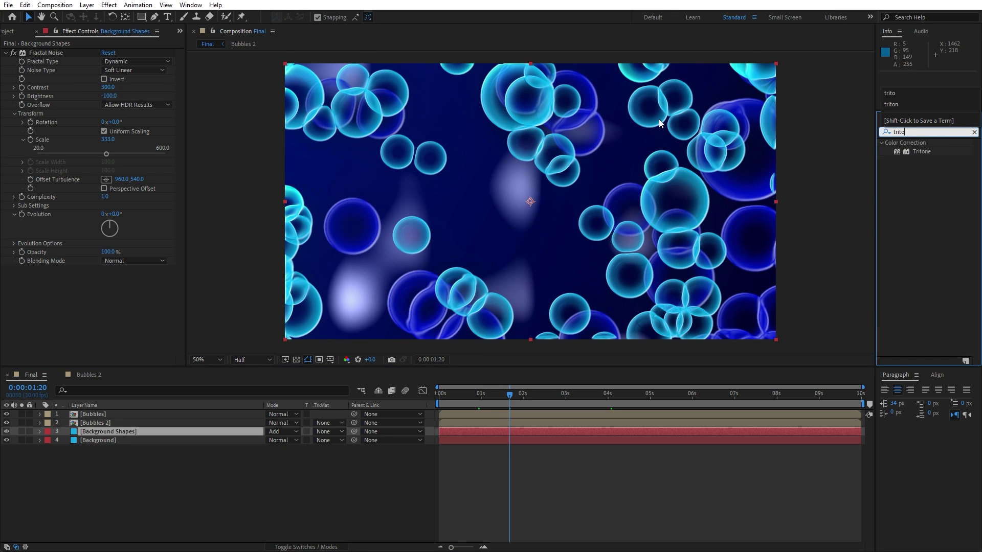
{"action": "left_click_drag", "start_coordinate": [920, 151], "coordinate": [150, 428]}
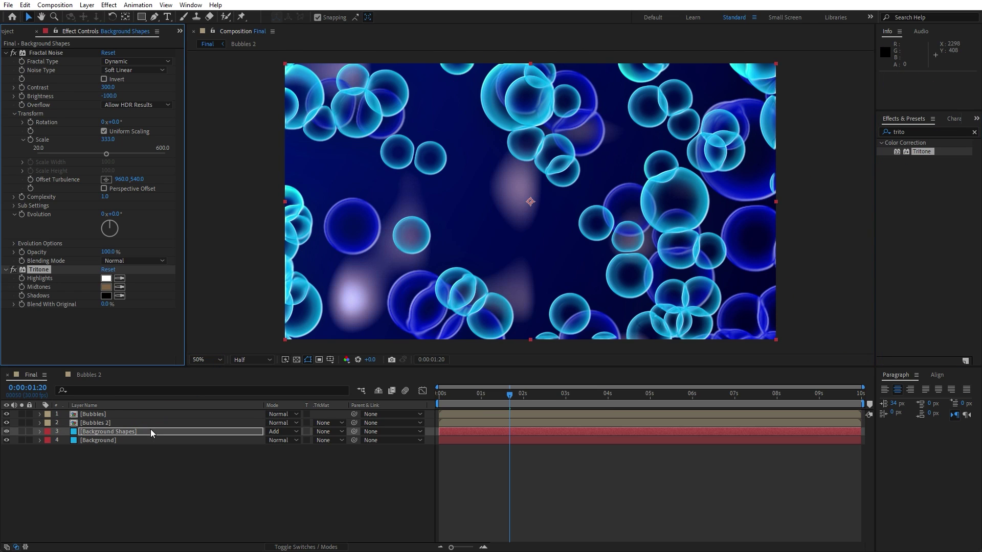
{"action": "left_click", "coordinate": [106, 278]}
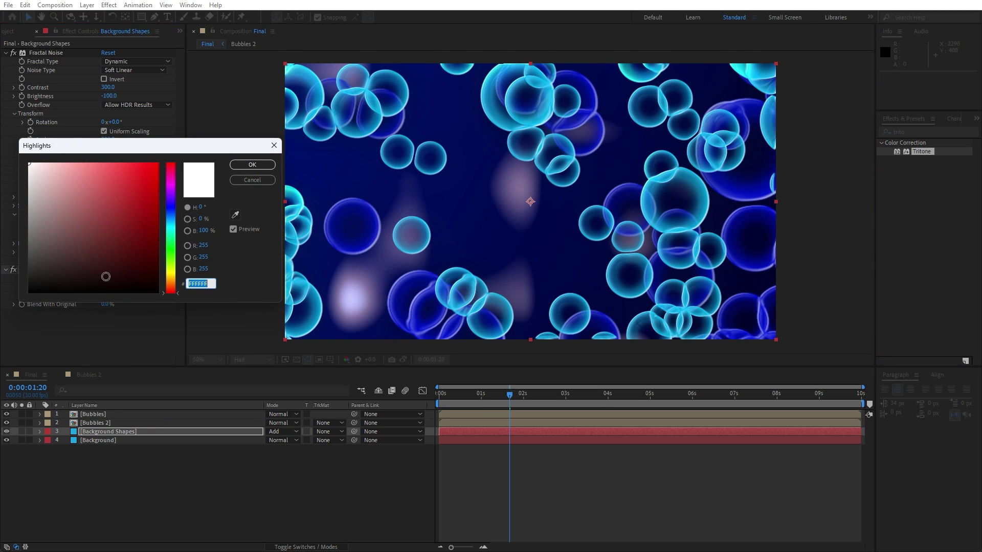
{"action": "type", "text": "5FE"}
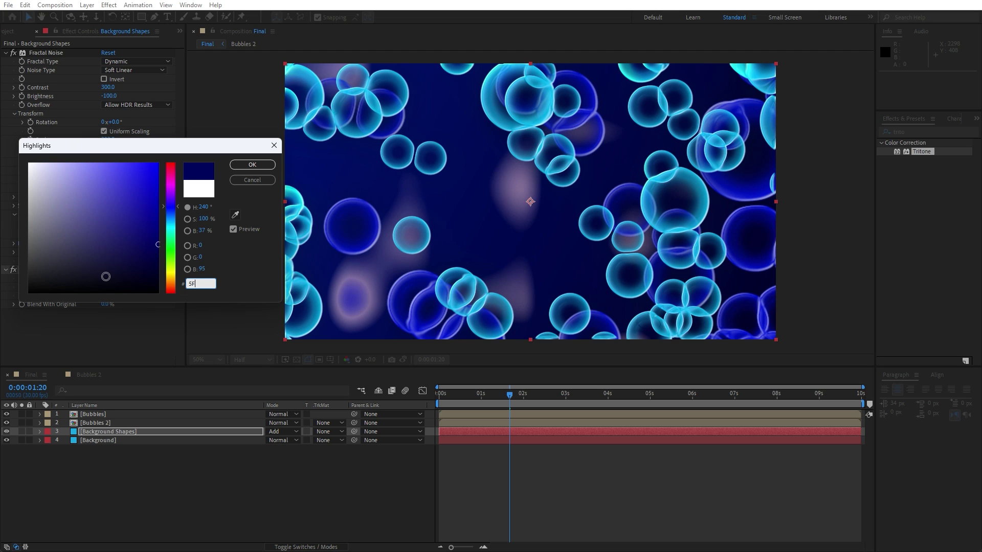
{"action": "type", "text": "7FF"}
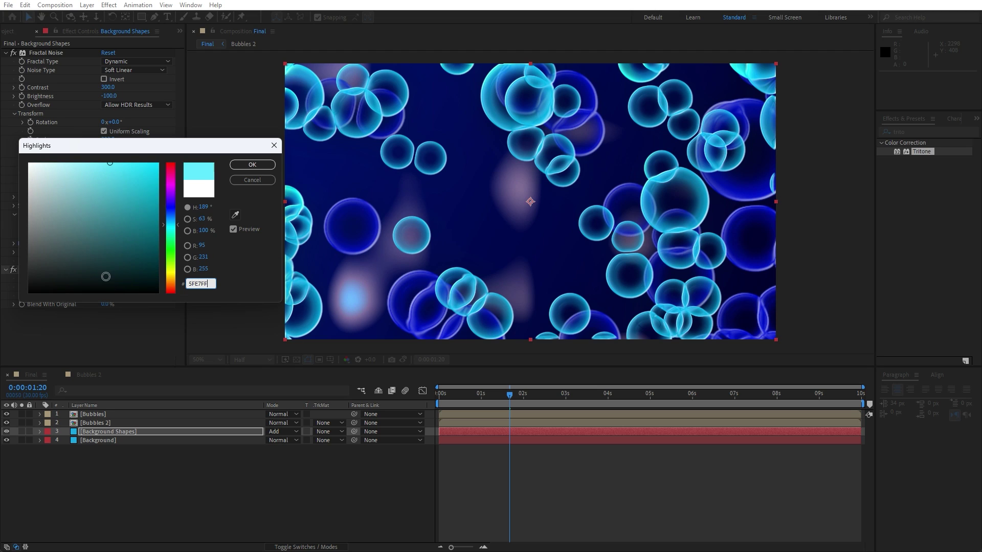
{"action": "left_click", "coordinate": [258, 165]}
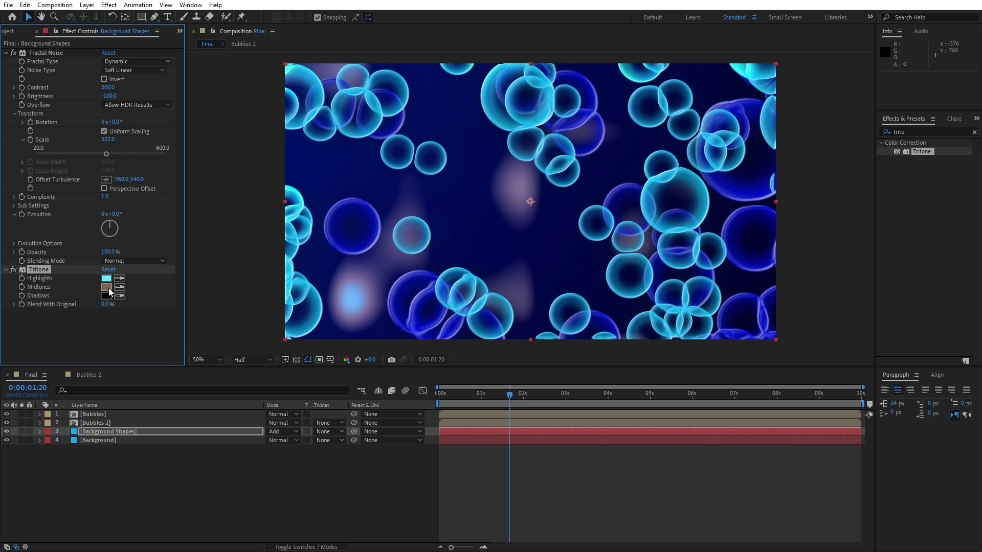
- Set the Tritone Midtones color of Background Shapes to EE5FFF
{"action": "left_click", "coordinate": [106, 287]}
{"action": "type", "text": "EE"}
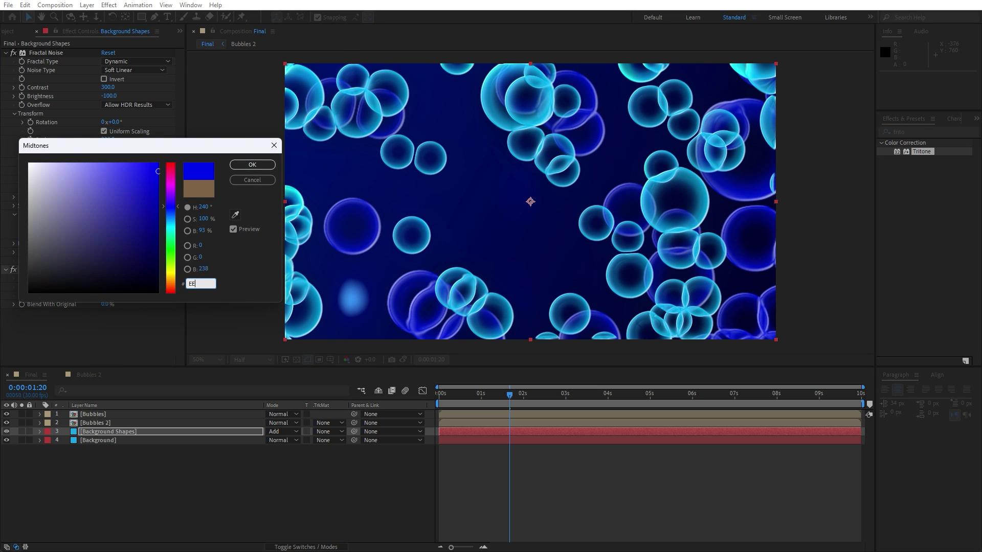
{"action": "type", "text": "5FFF"}
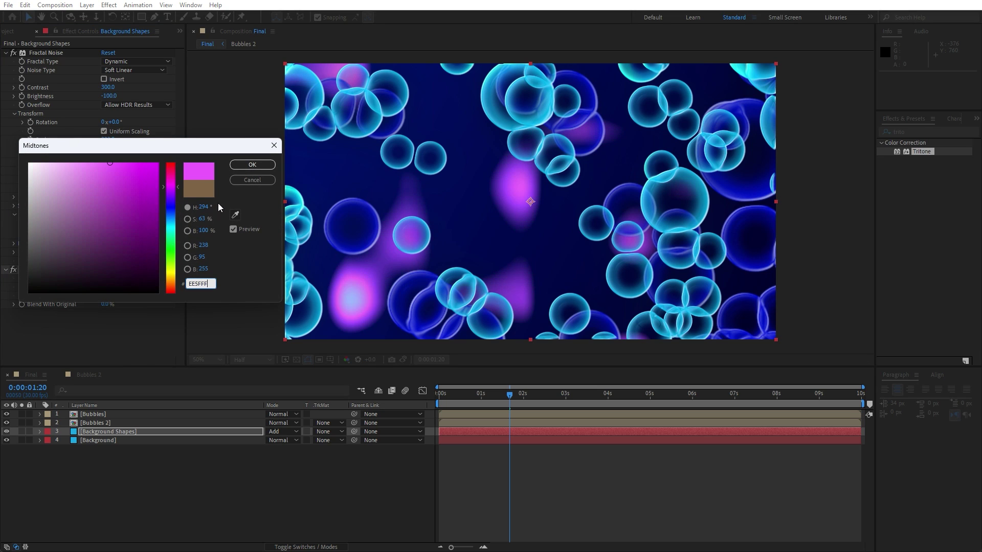
{"action": "left_click", "coordinate": [253, 165]}
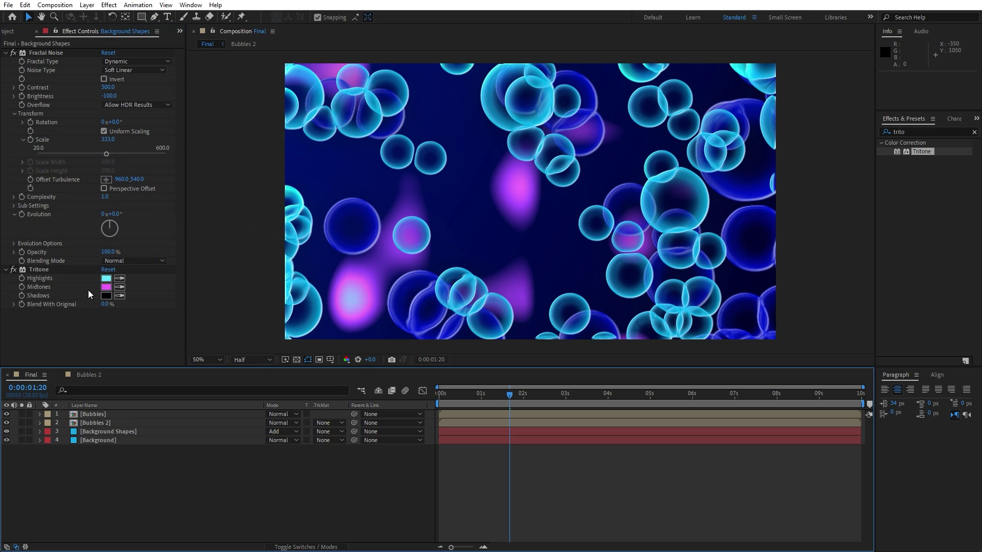
{"action": "left_click", "coordinate": [6, 53]}
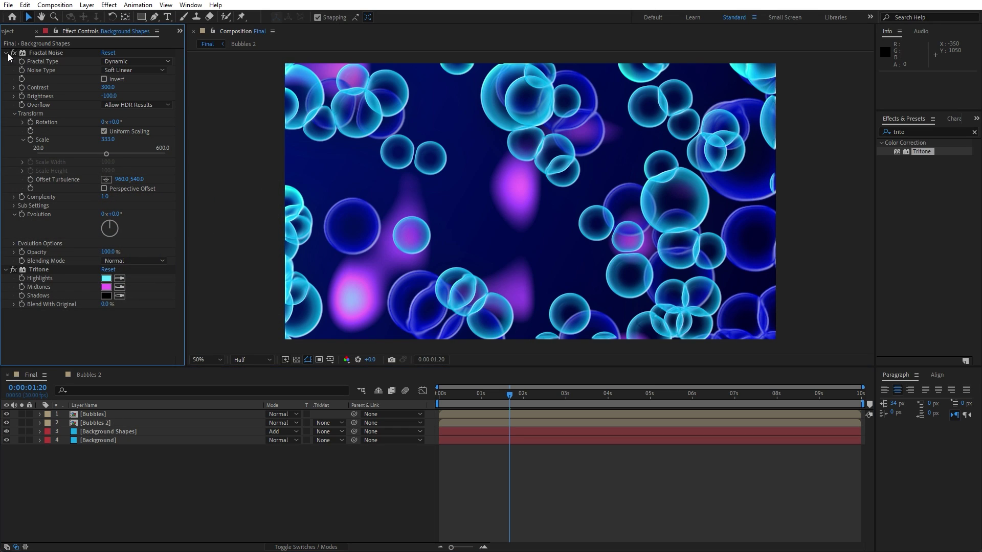
- Duplicate the Background Shapes layer with the copy rotated 180°, and shift the copy's Tritone Midtones hue towards pink
{"action": "left_click", "coordinate": [114, 431]}
{"action": "key", "text": "ctrl+d"}
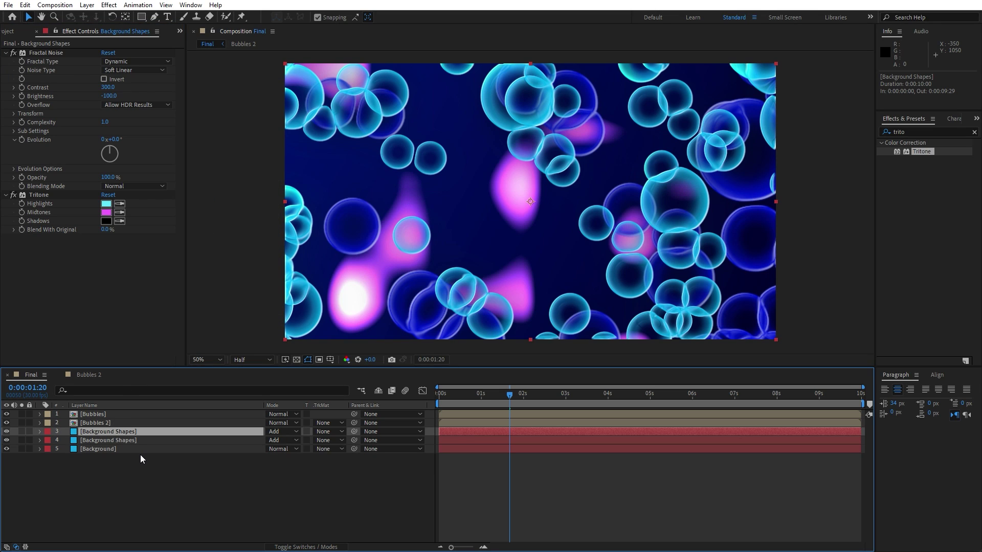
{"action": "key", "text": "r"}
{"action": "left_click", "coordinate": [278, 439]}
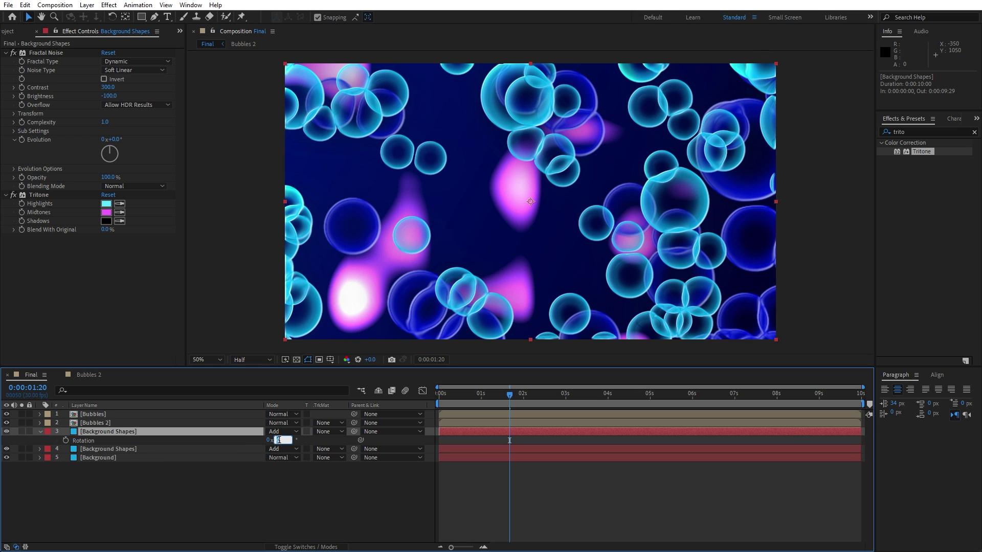
{"action": "type", "text": "180"}
{"action": "left_click", "coordinate": [268, 502]}
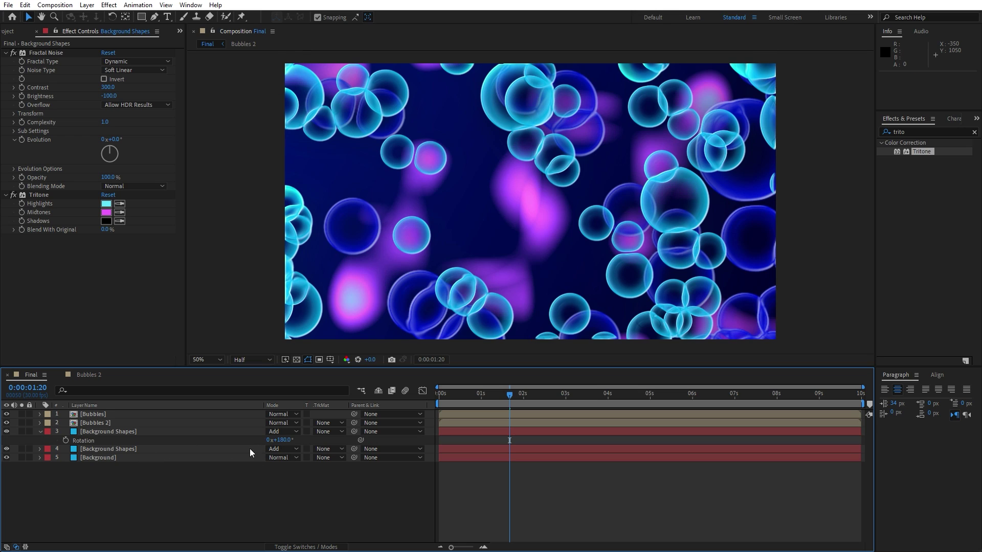
{"action": "left_click", "coordinate": [106, 213]}
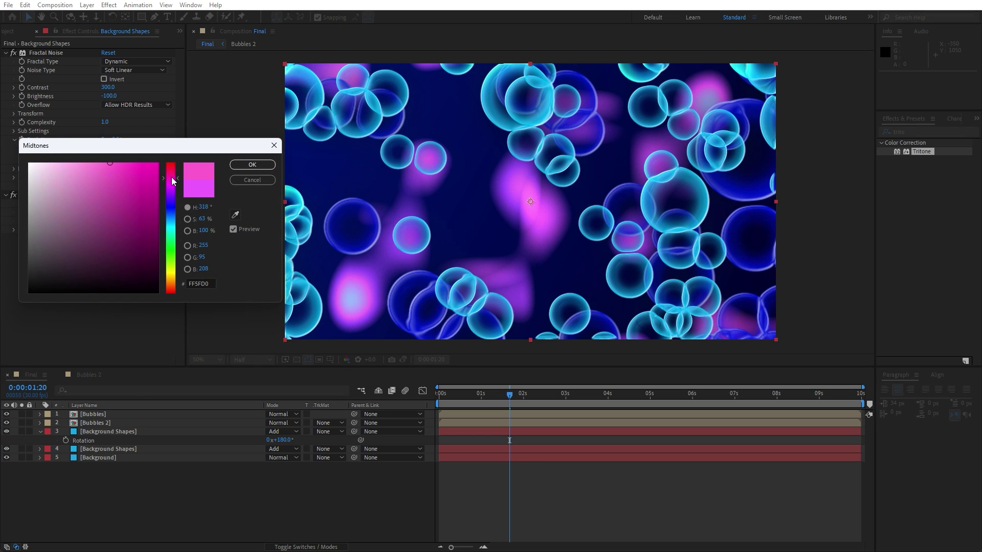
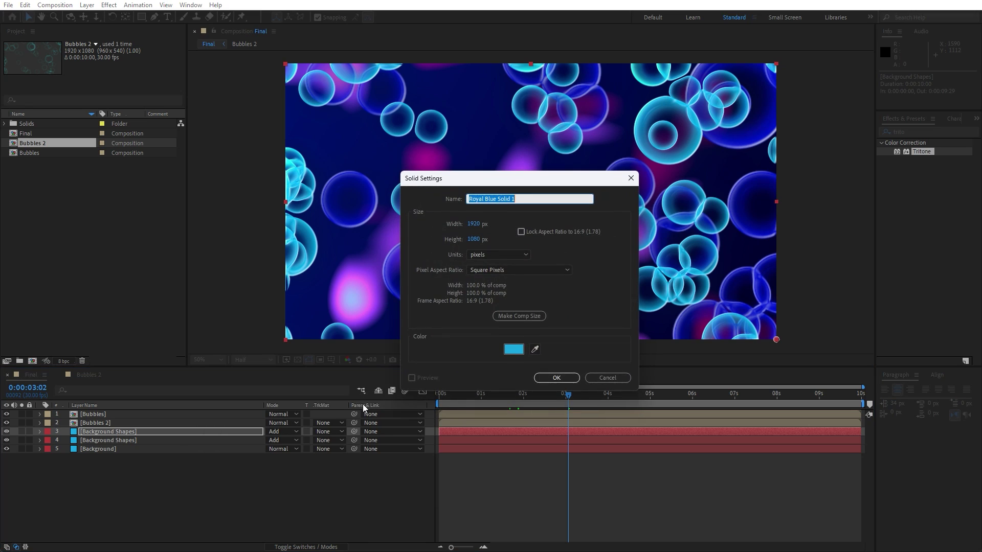
- Create a solid named Star Burst above the Background Shapes layers and apply Gradient Ramp to it
{"action": "type", "text": "Star Burst"}
{"action": "left_click", "coordinate": [556, 378]}
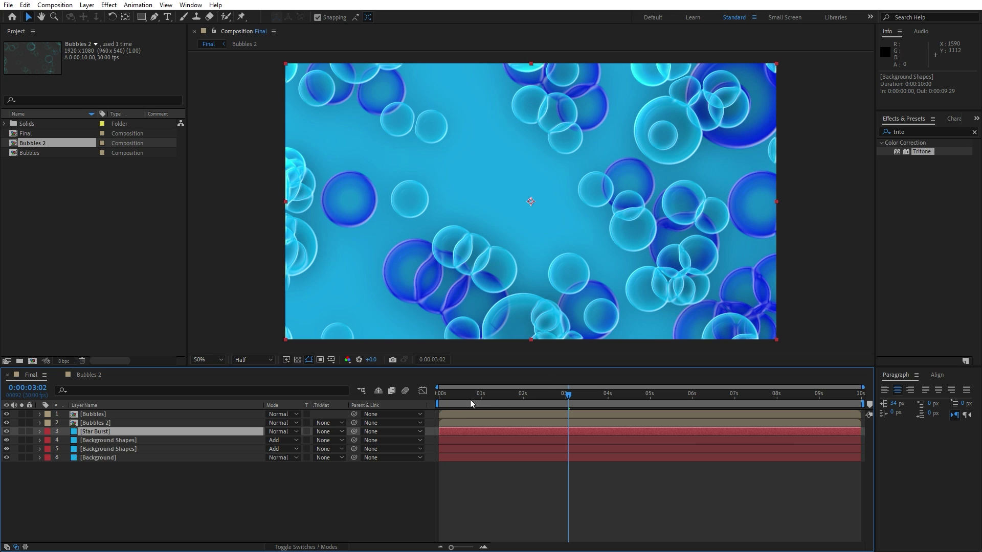
{"action": "double_click", "coordinate": [913, 131]}
{"action": "type", "text": "ra"}
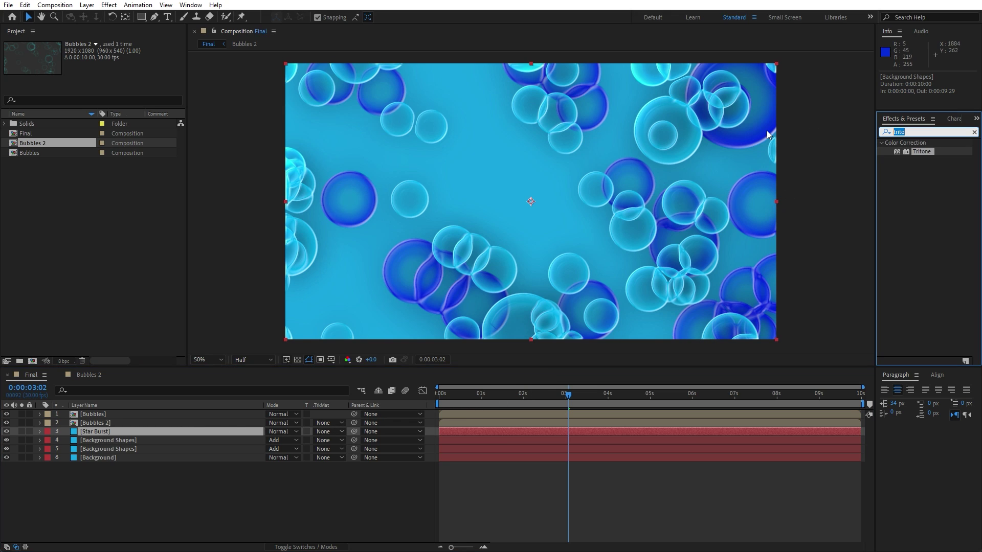
{"action": "type", "text": "mp"}
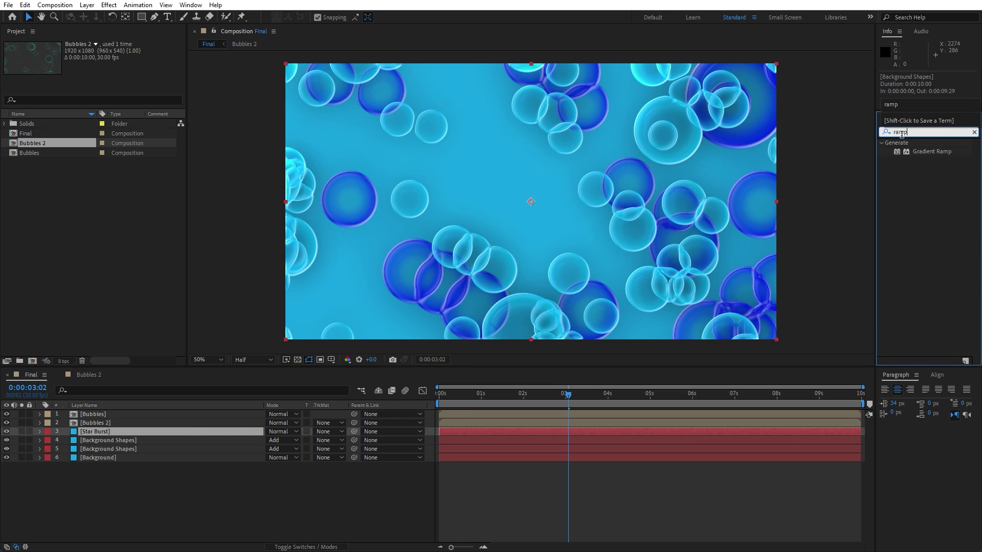
{"action": "left_click_drag", "start_coordinate": [920, 150], "coordinate": [138, 432]}
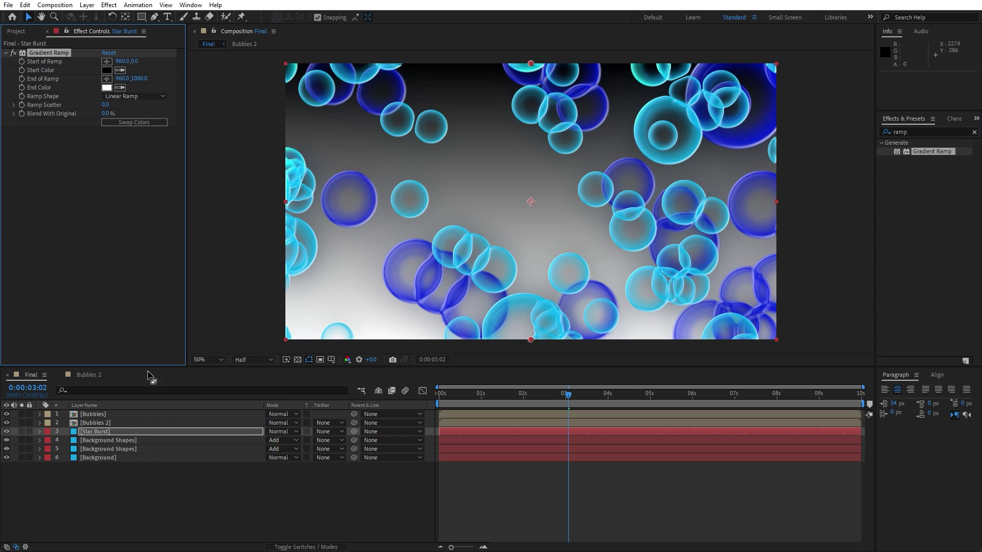
- Place the Gradient Ramp start just outside the frame's upper-left corner, at -36, -14, and its end near the lower-right corner, at 1928, 1068
{"action": "left_click", "coordinate": [106, 62]}
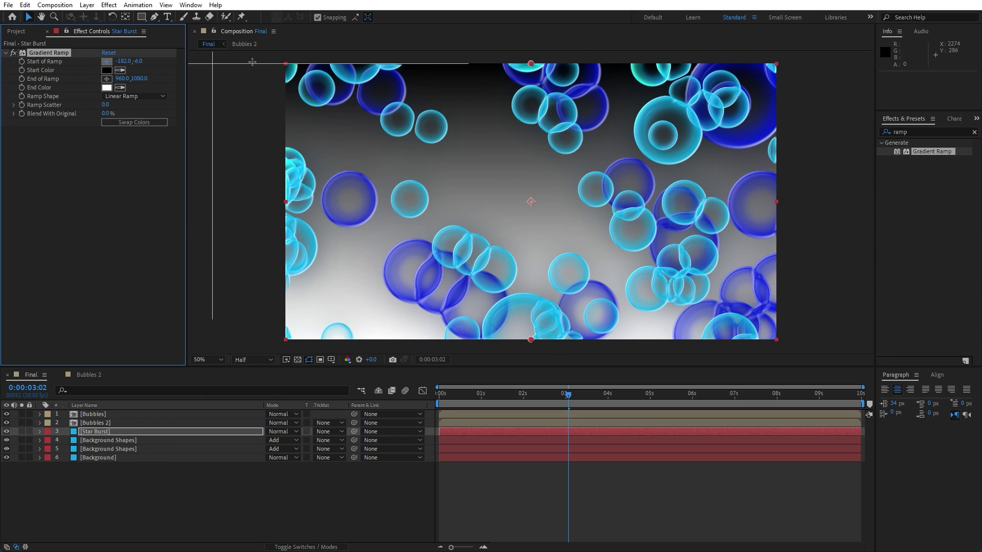
{"action": "left_click", "coordinate": [273, 64]}
{"action": "key", "text": "comma"}
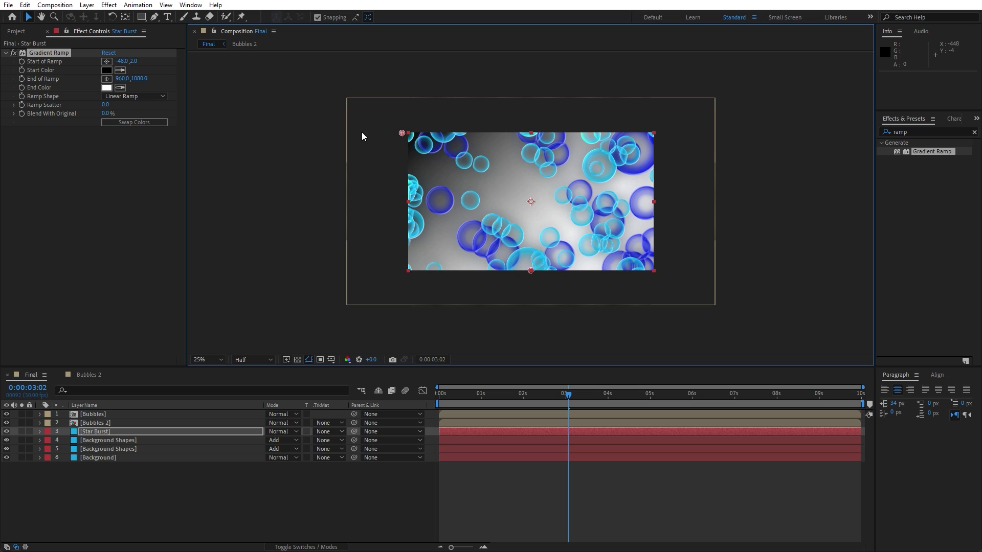
{"action": "left_click", "coordinate": [107, 79]}
{"action": "left_click", "coordinate": [654, 269]}
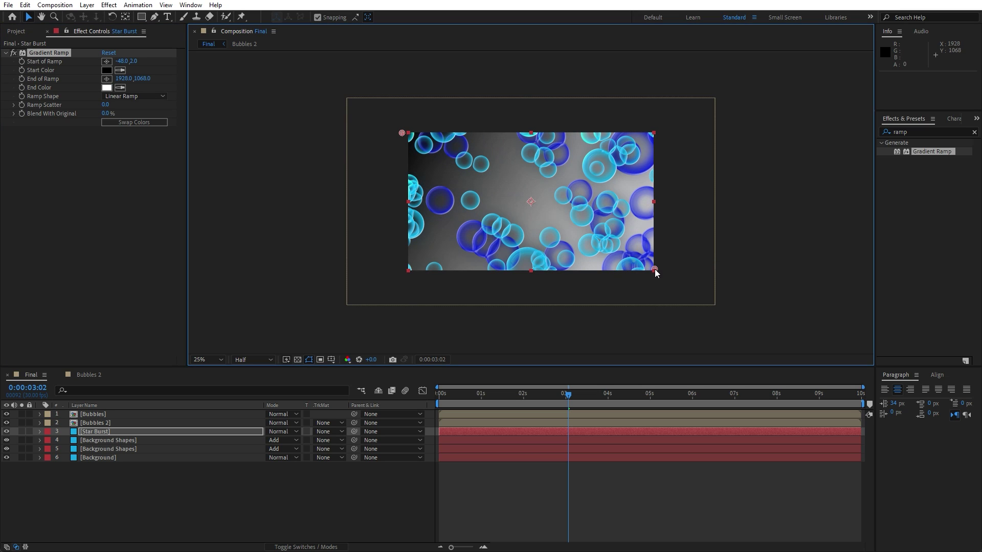
{"action": "left_click_drag", "start_coordinate": [401, 135], "coordinate": [403, 134]}
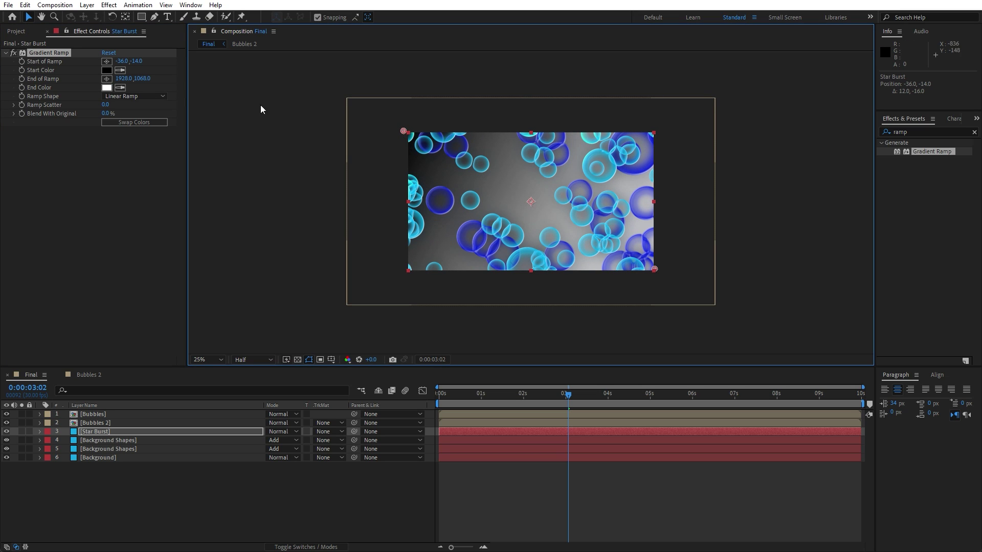
- Set the Gradient Ramp Start Color to 00C6FF and End Color to 8A00FF on the Star Burst layer
{"action": "left_click", "coordinate": [106, 70]}
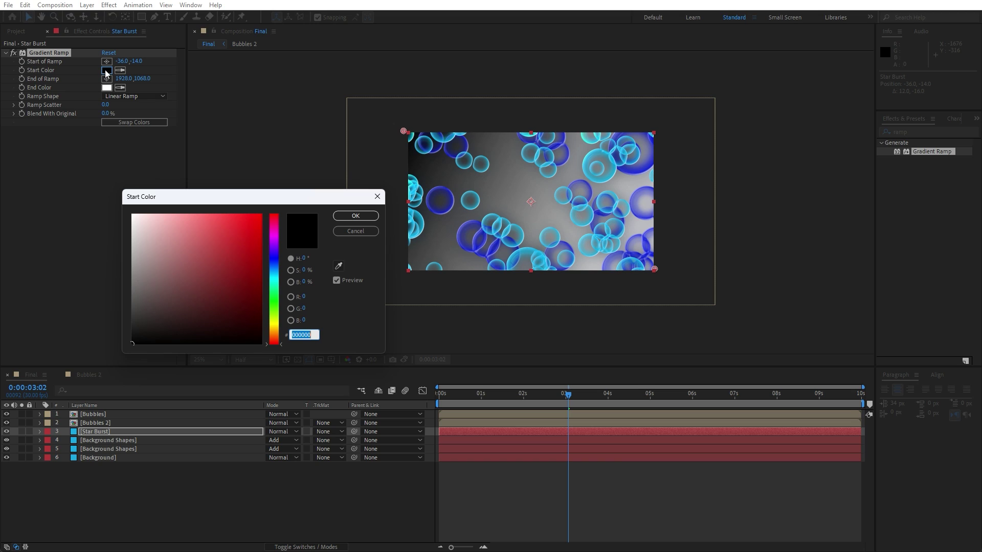
{"action": "type", "text": "00C6FF"}
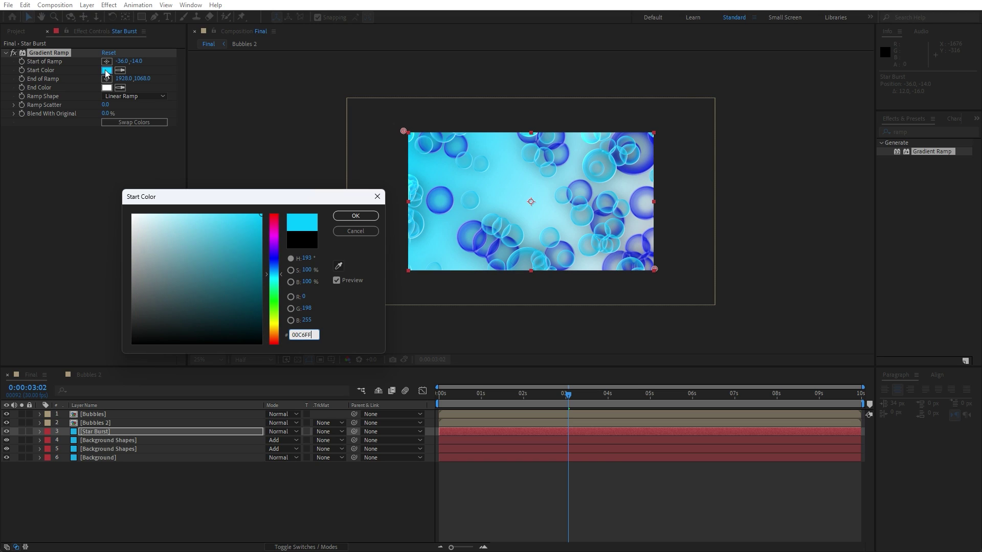
{"action": "left_click", "coordinate": [356, 215]}
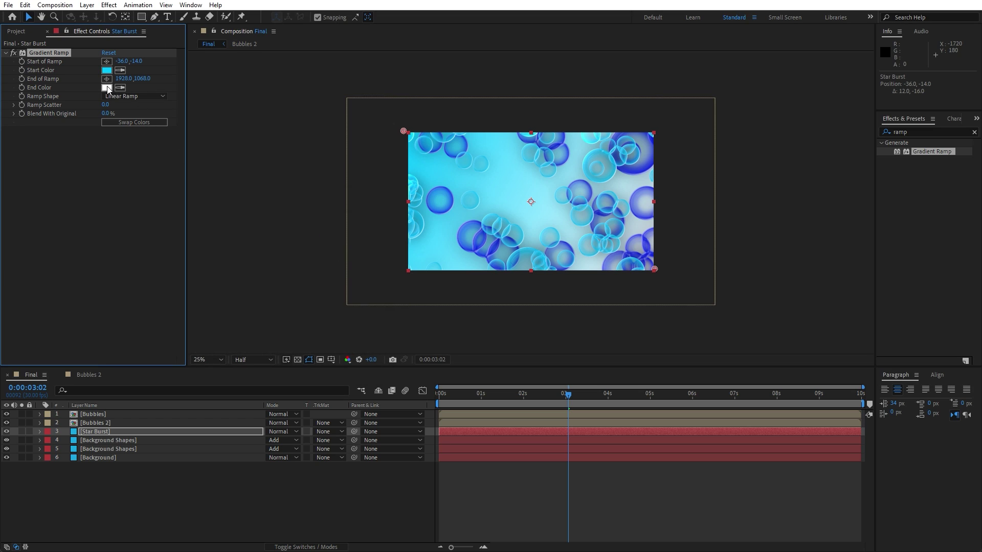
{"action": "left_click", "coordinate": [107, 88]}
{"action": "type", "text": "8"}
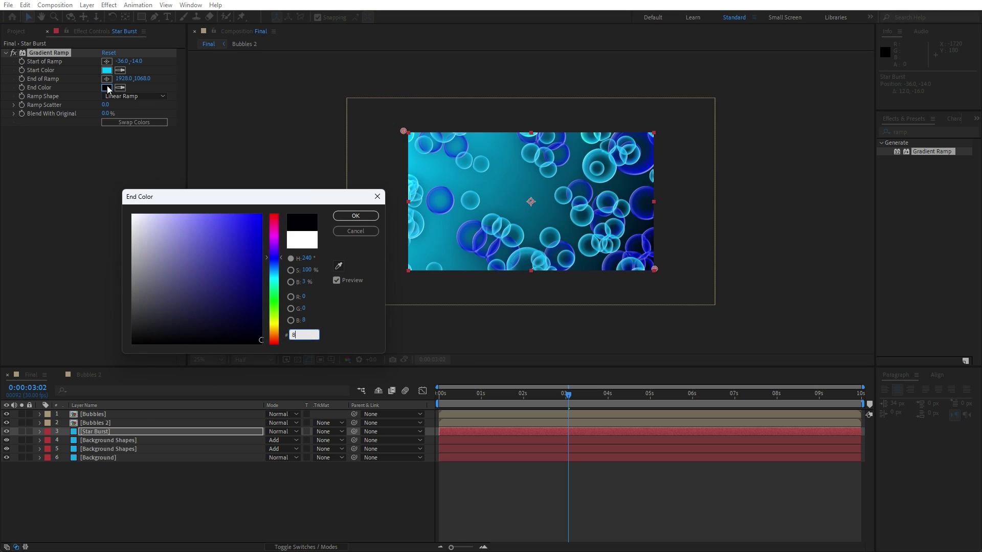
{"action": "type", "text": "A00FF"}
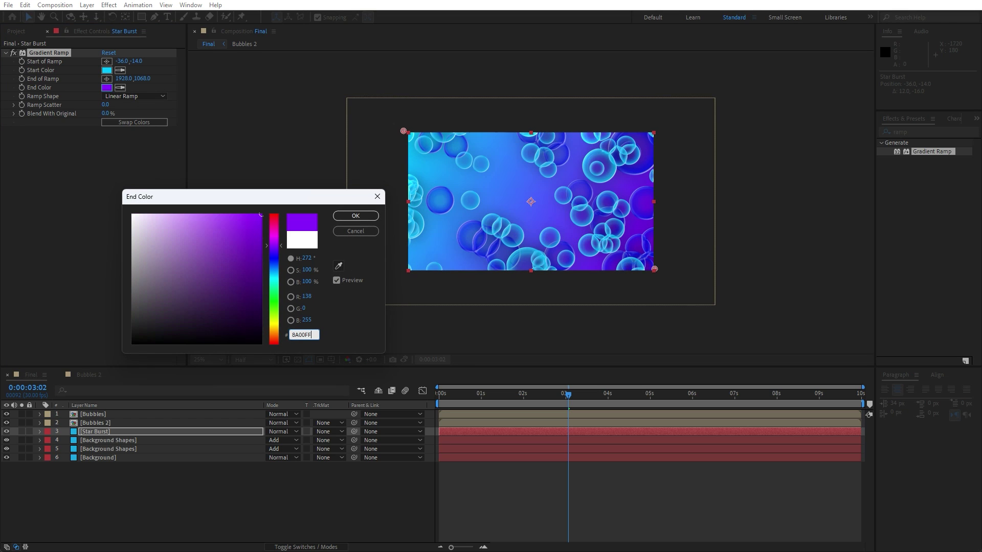
{"action": "left_click", "coordinate": [355, 219]}
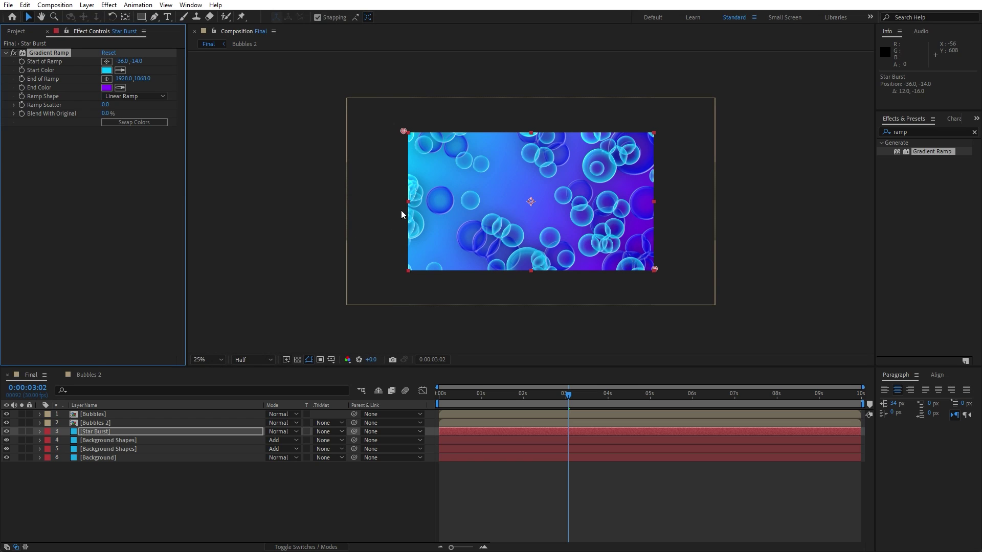
- Find the CC Star Burst effect and apply it to the Star Burst layer
{"action": "left_click", "coordinate": [899, 131]}
{"action": "key", "text": "ctrl+a"}
{"action": "type", "text": "sta"}
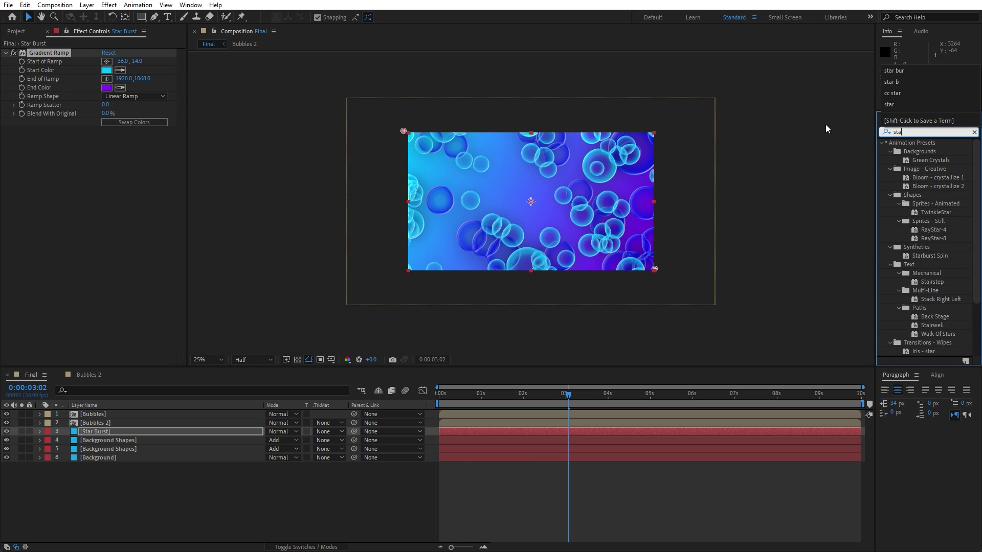
{"action": "type", "text": "r bur"}
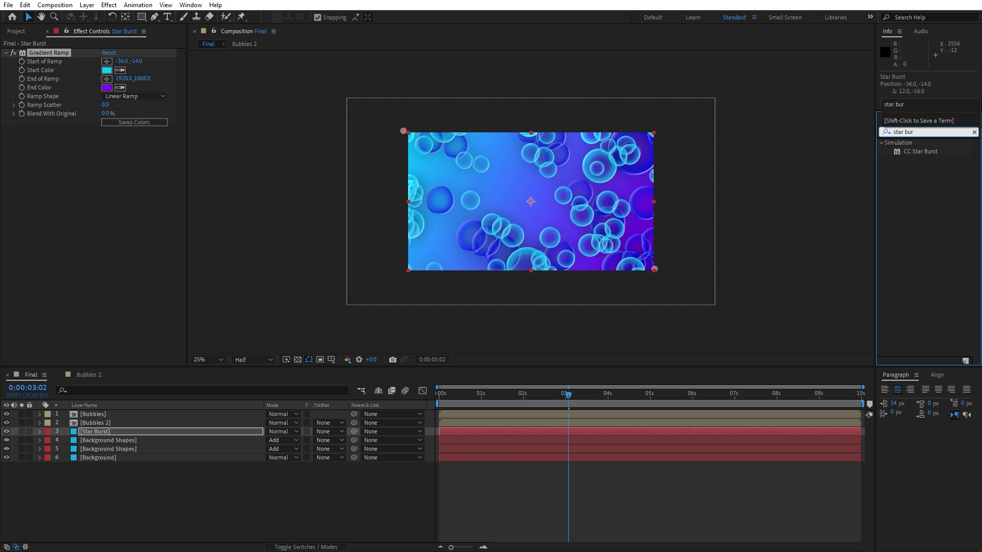
{"action": "left_click_drag", "start_coordinate": [922, 153], "coordinate": [156, 435]}
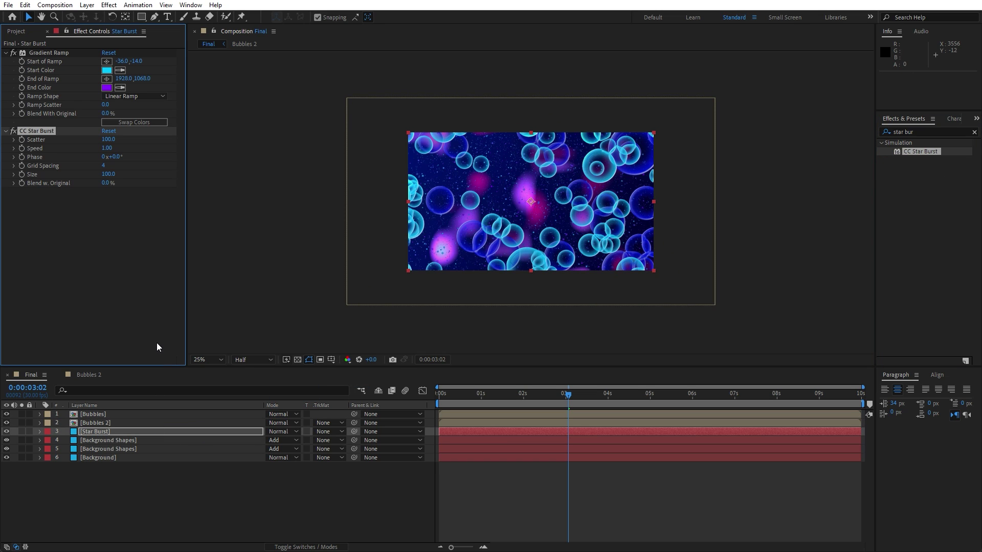
- Set the CC Star Burst Scatter to 400 and Speed to 0.2
{"action": "left_click", "coordinate": [107, 140]}
{"action": "type", "text": "400"}
{"action": "left_click", "coordinate": [108, 149]}
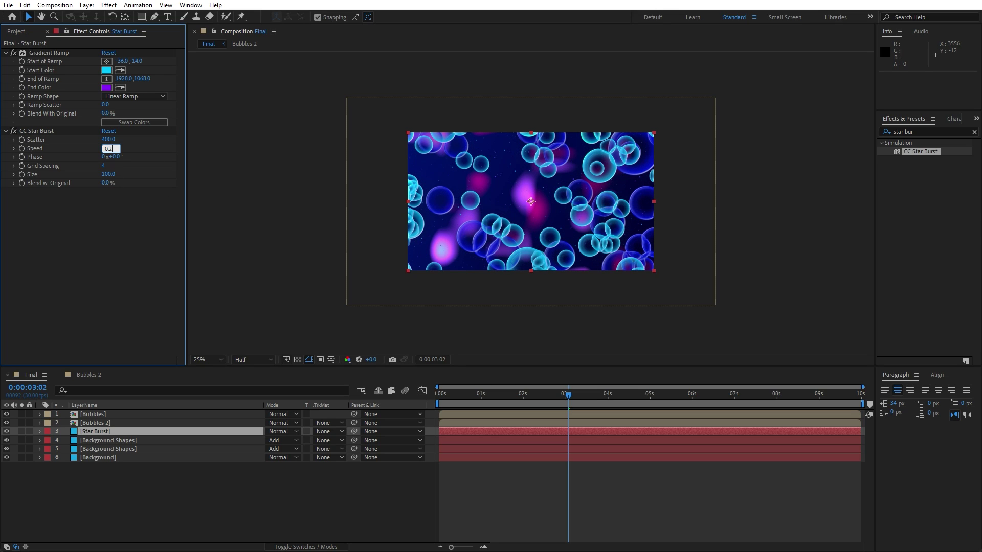
{"action": "key", "text": "Return"}
- Set the CC Star Burst Grid Spacing to 32 and Size to 333, and scrub the timeline to check the motion
{"action": "left_click", "coordinate": [104, 167]}
{"action": "type", "text": "32"}
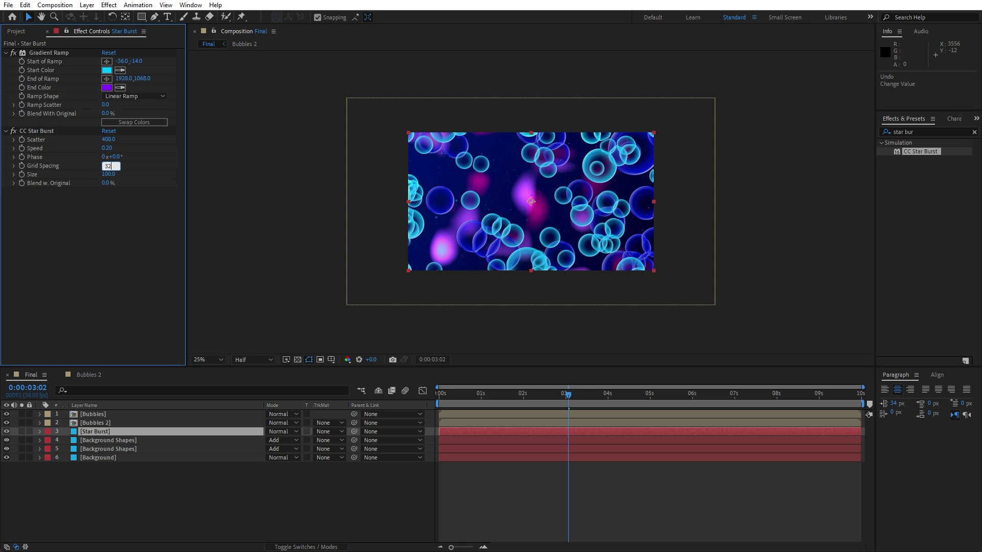
{"action": "key", "text": "Return"}
{"action": "left_click", "coordinate": [108, 174]}
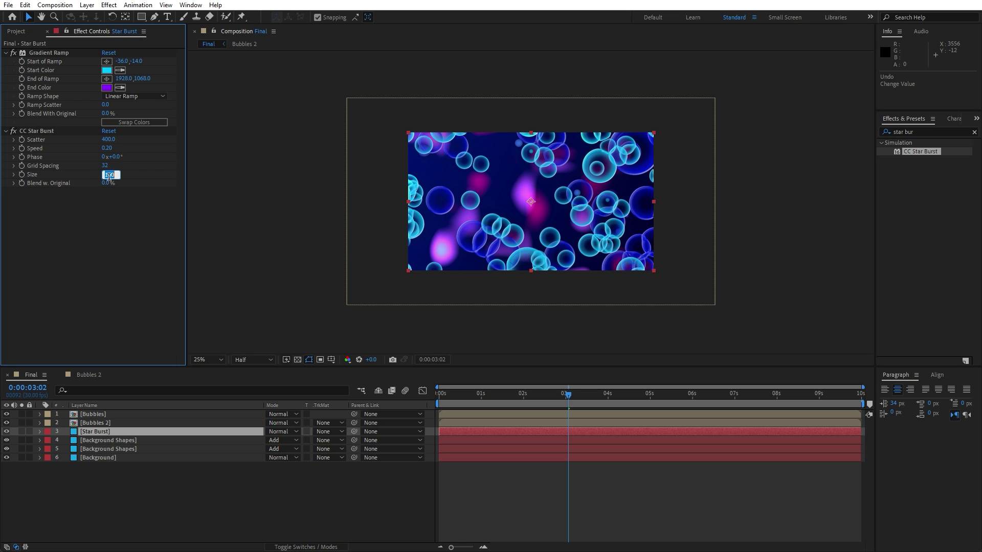
{"action": "type", "text": "333"}
{"action": "key", "text": "Return"}
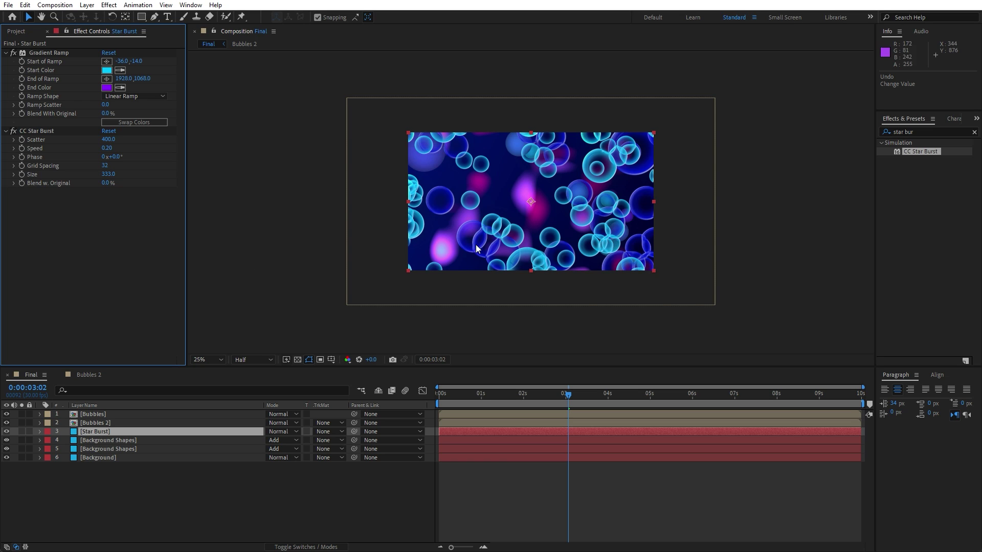
{"action": "key", "text": "period"}
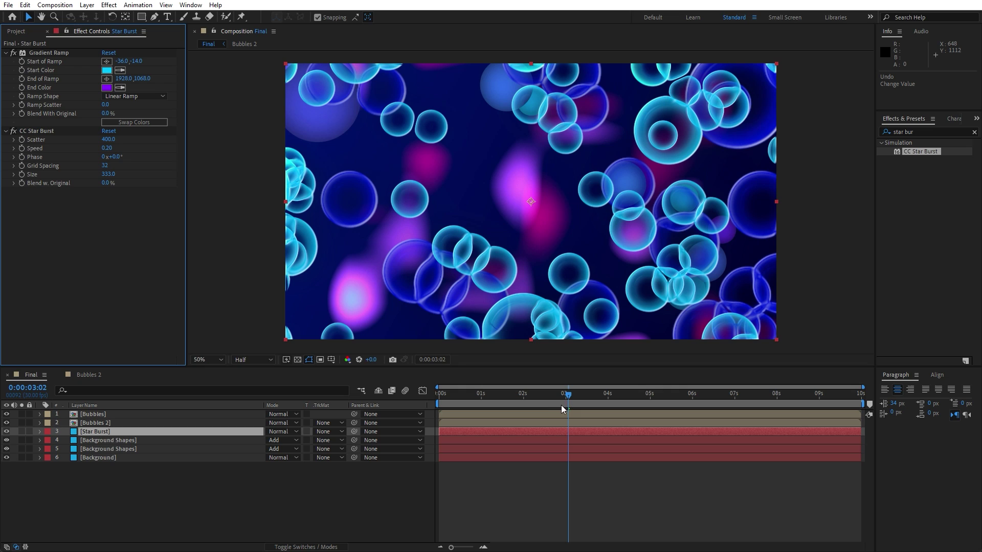
{"action": "left_click", "coordinate": [600, 401]}
{"action": "left_click_drag", "start_coordinate": [600, 402], "coordinate": [545, 391]}
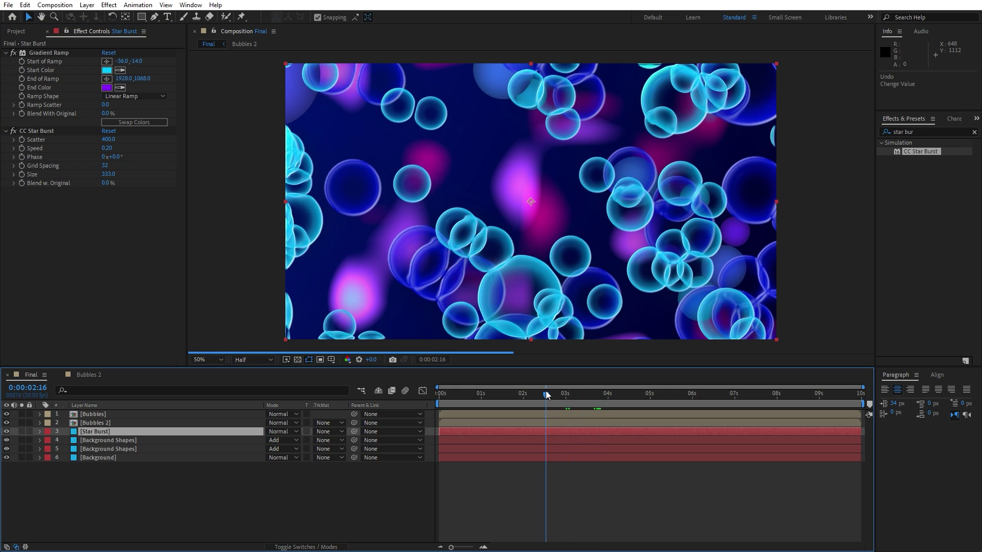
- Apply Bevel Alpha to the Star Burst layer with Light Color 00FFFC, and scrub the timeline to about 5 seconds to check it
{"action": "left_click", "coordinate": [920, 134]}
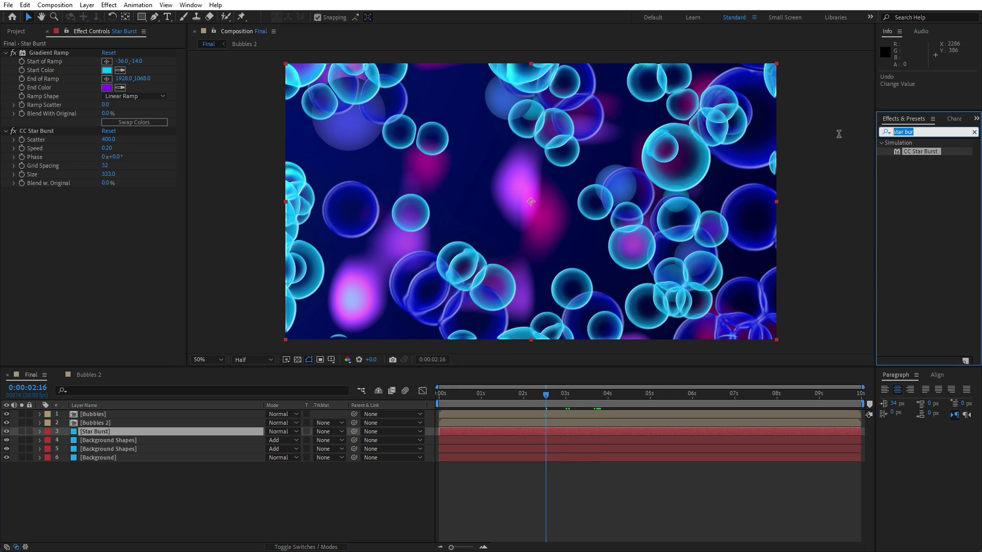
{"action": "type", "text": "bevel"}
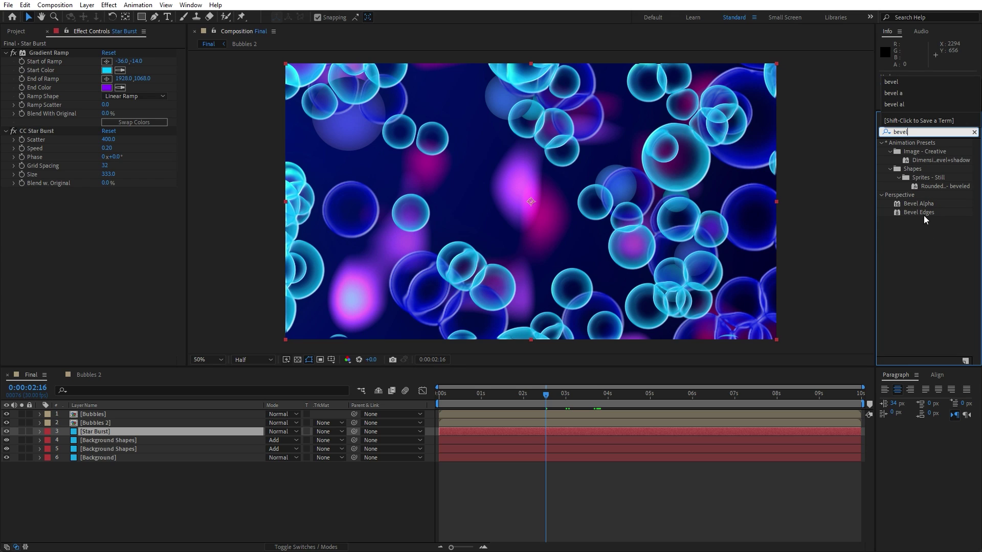
{"action": "left_click_drag", "start_coordinate": [920, 204], "coordinate": [106, 433]}
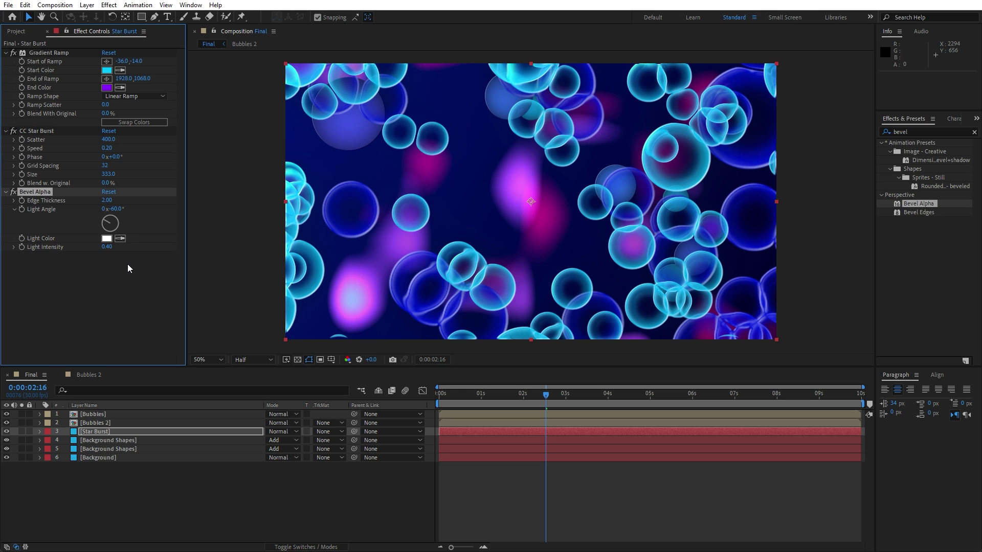
{"action": "left_click", "coordinate": [107, 239]}
{"action": "type", "text": "00FFFC"}
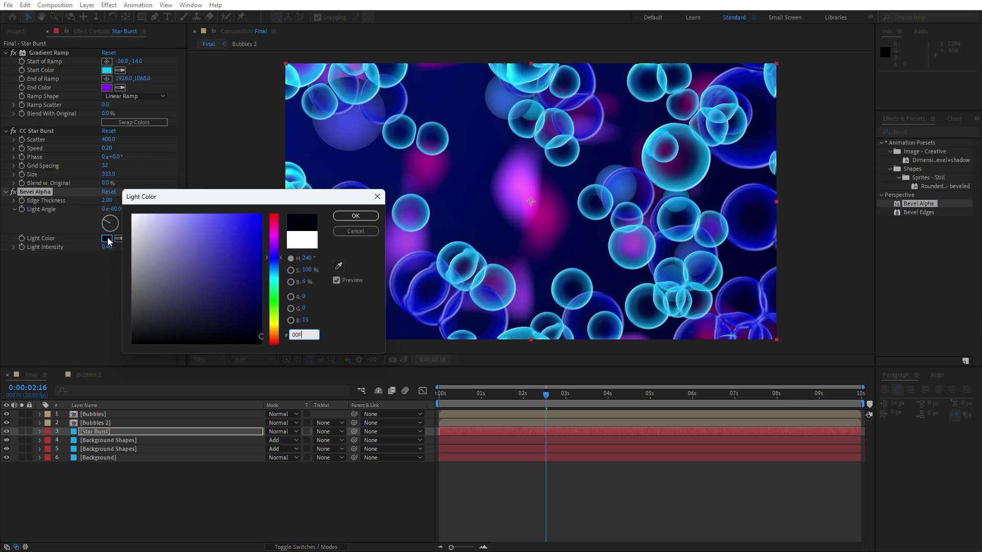
{"action": "left_click", "coordinate": [356, 219]}
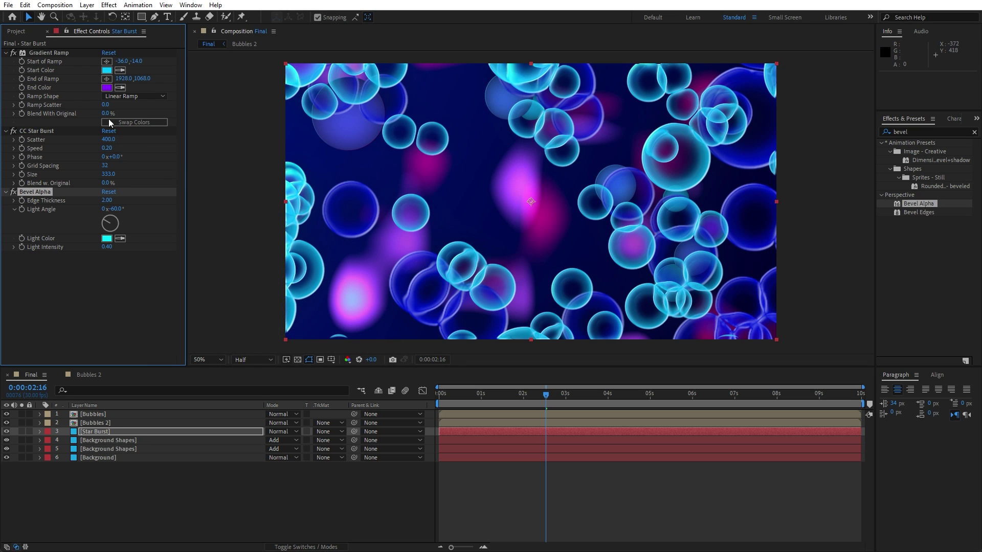
{"action": "left_click", "coordinate": [47, 32]}
{"action": "left_click_drag", "start_coordinate": [534, 394], "coordinate": [656, 400]}
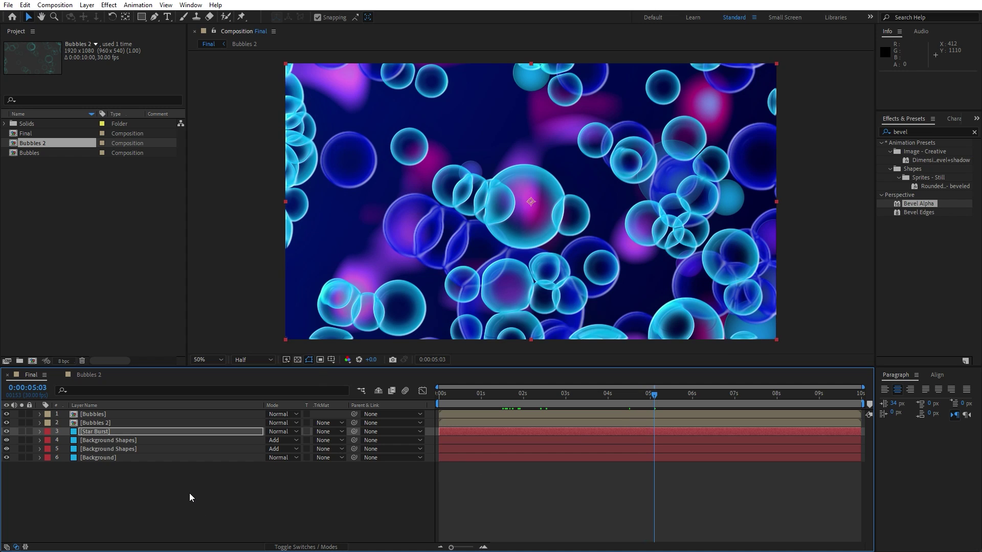
- Create an adjustment layer named Light Rays and move it above all other layers
{"action": "right_click", "coordinate": [190, 495]}
{"action": "mouse_move", "coordinate": [251, 369]}
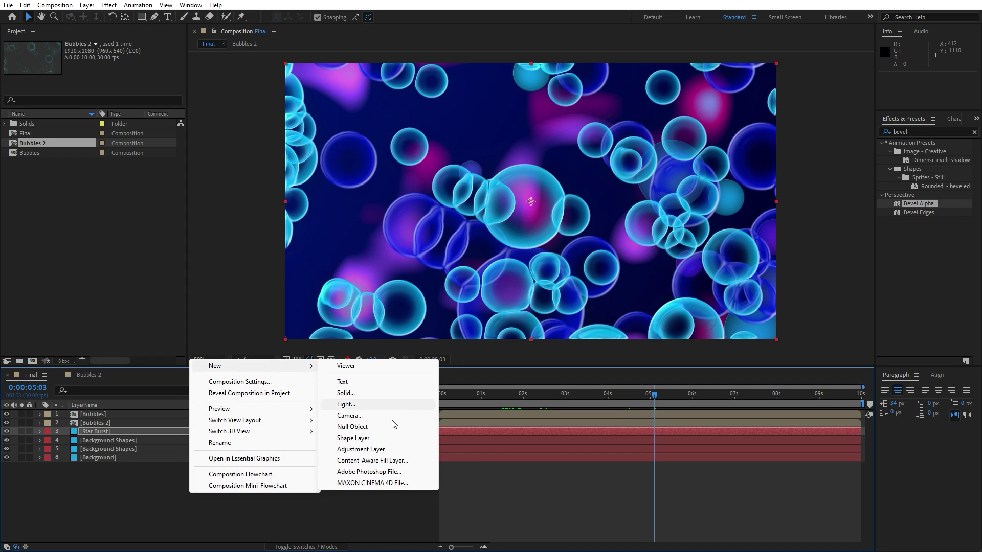
{"action": "left_click", "coordinate": [387, 449]}
{"action": "key", "text": "Return"}
{"action": "type", "text": "Li"}
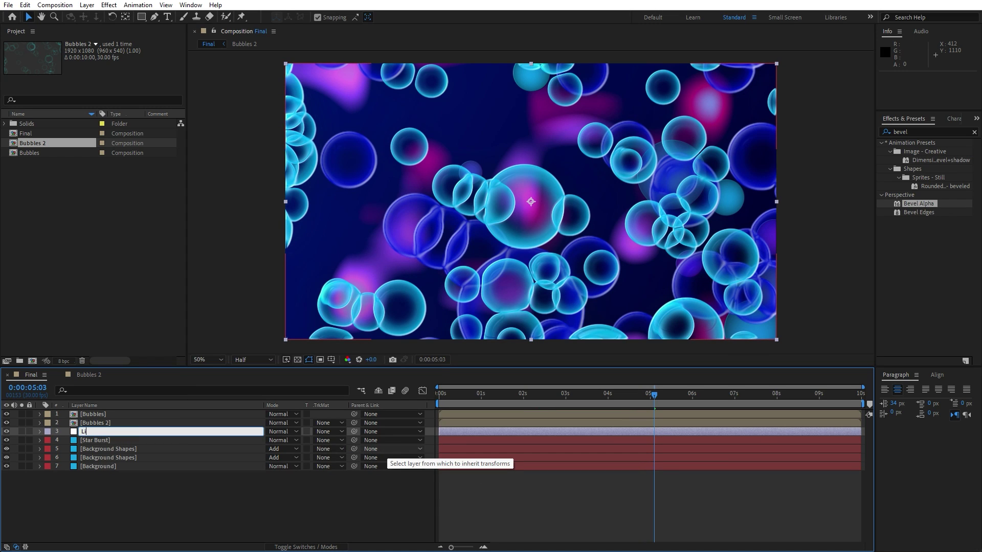
{"action": "type", "text": "ght Rays"}
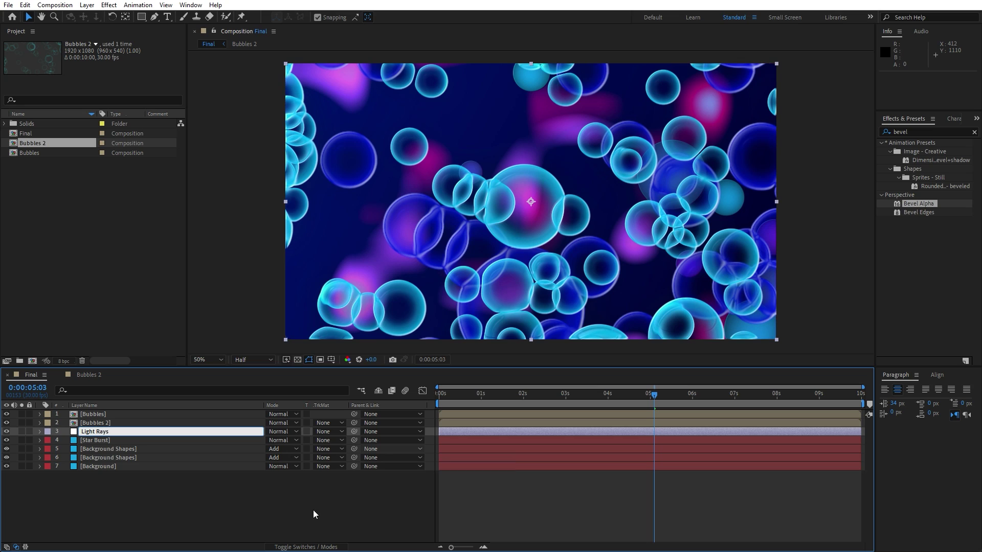
{"action": "key", "text": "Return"}
{"action": "left_click_drag", "start_coordinate": [102, 435], "coordinate": [110, 412]}
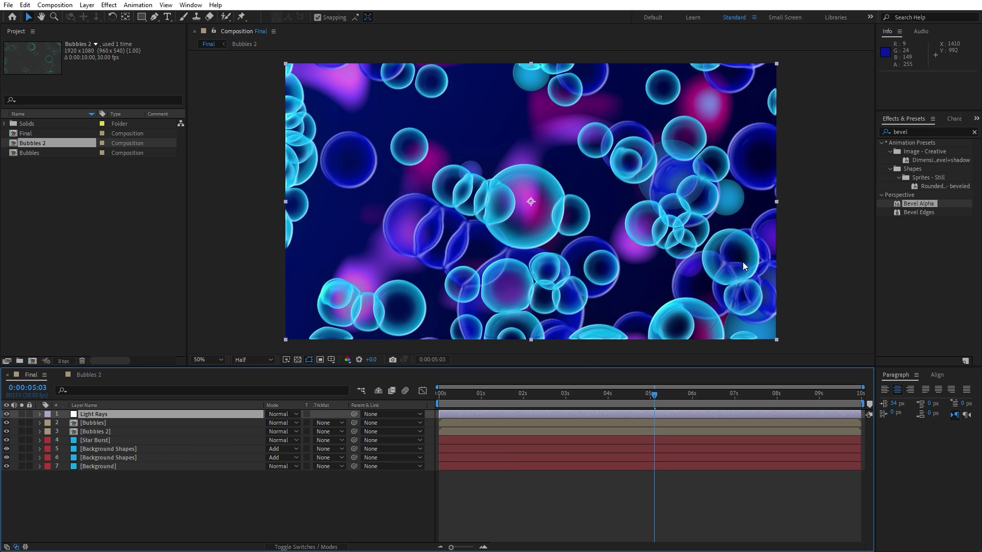
- Find the CC Light Rays effect and apply it to the Light Rays adjustment layer
{"action": "left_click", "coordinate": [917, 132]}
{"action": "type", "text": "light ra"}
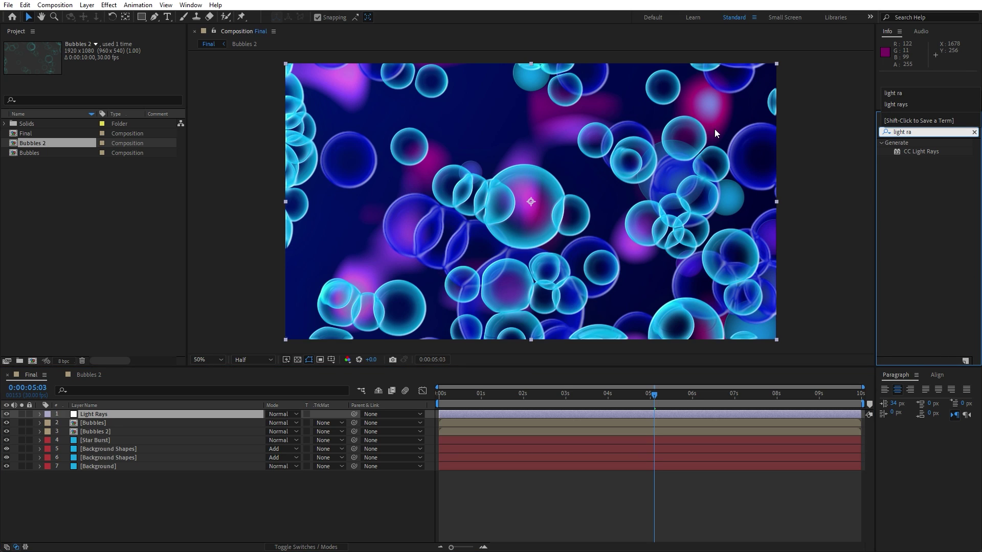
{"action": "left_click_drag", "start_coordinate": [923, 152], "coordinate": [114, 413]}
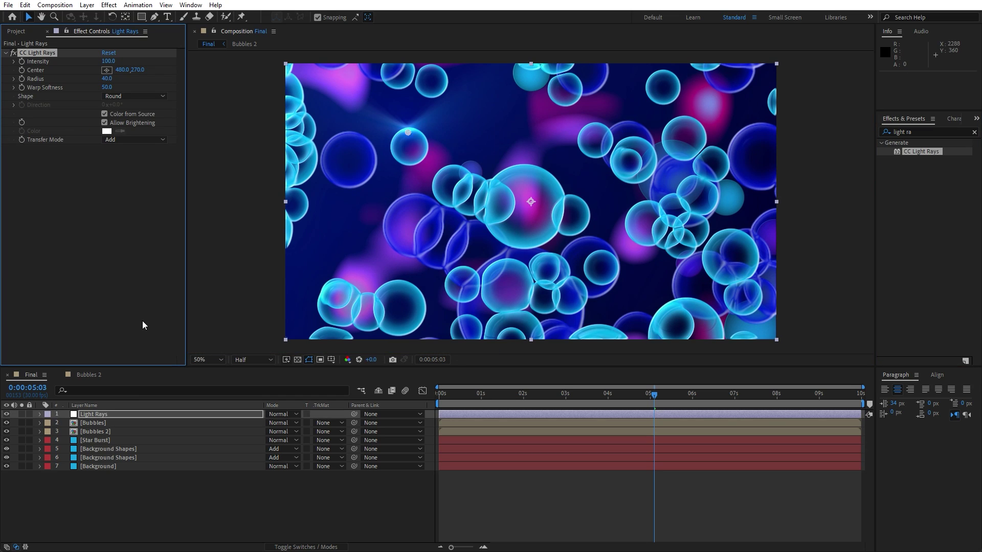
- Disable Color from Source in CC Light Rays and set Radius to 200 and Warp Softness to 340
{"action": "left_click", "coordinate": [104, 114]}
{"action": "left_click", "coordinate": [107, 79]}
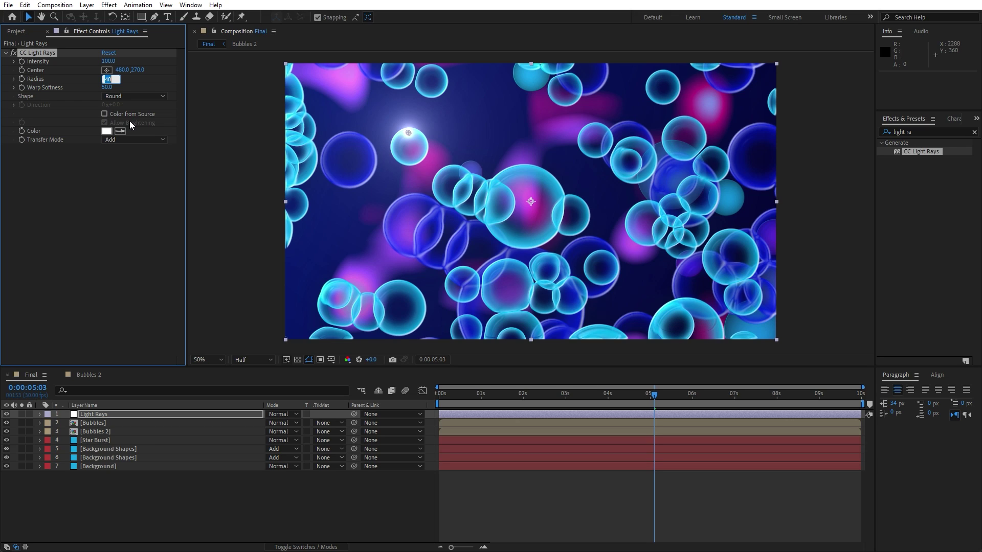
{"action": "type", "text": "200"}
{"action": "left_click", "coordinate": [109, 88]}
{"action": "type", "text": "34"}
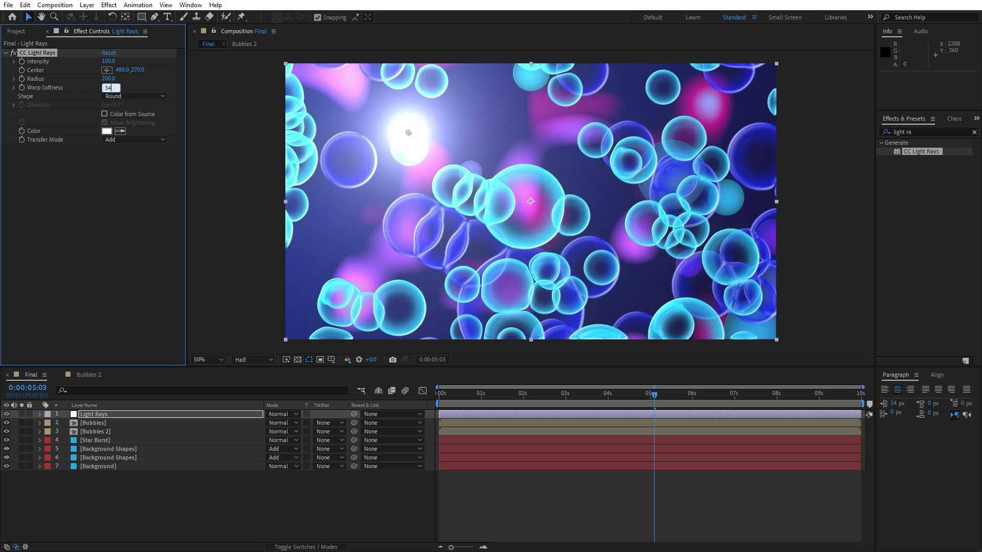
{"action": "type", "text": "0"}
{"action": "left_click", "coordinate": [85, 173]}
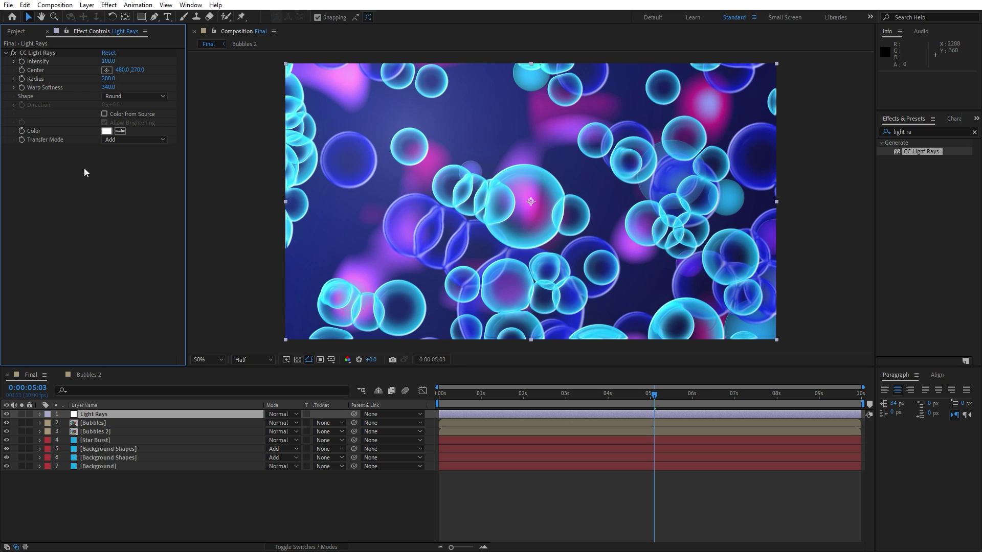
- Set the CC Light Rays color to FF0000 and place its center at about 338, 258 in the frame's upper-left area
{"action": "left_click", "coordinate": [105, 131]}
{"action": "type", "text": "F"}
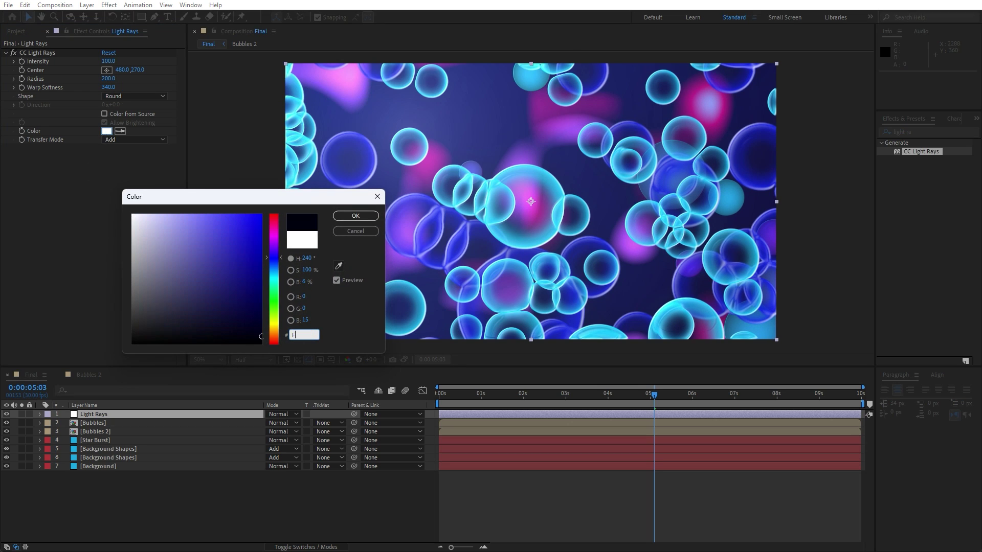
{"action": "type", "text": "F0000"}
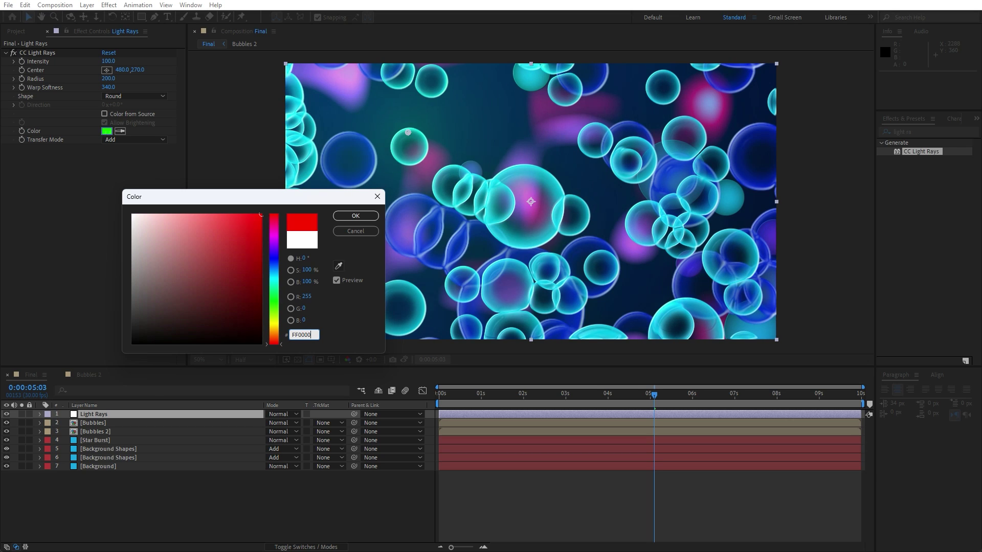
{"action": "left_click", "coordinate": [356, 216]}
{"action": "left_click", "coordinate": [106, 71]}
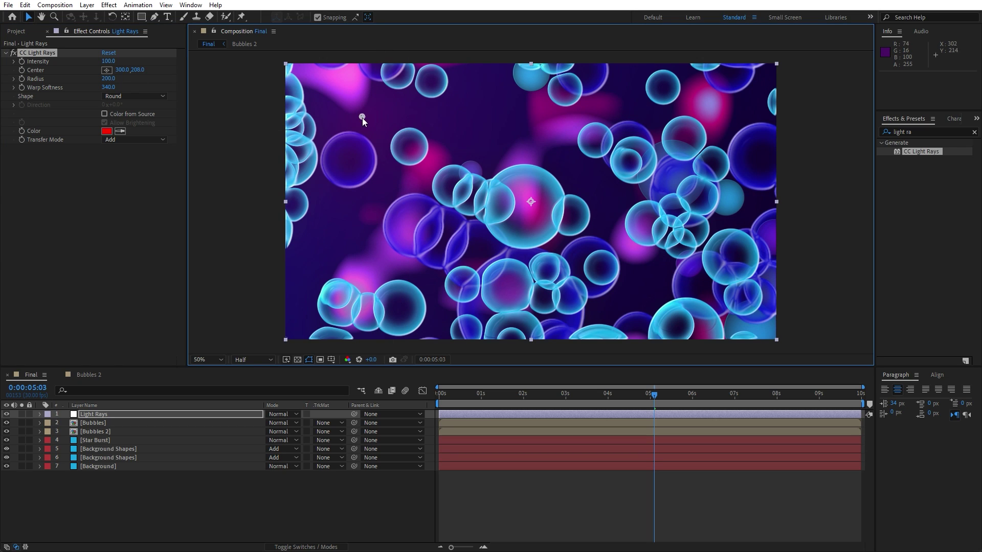
{"action": "mouse_move", "coordinate": [362, 117]}
{"action": "left_mouse_down"}
{"action": "mouse_move", "coordinate": [495, 144]}
{"action": "mouse_move", "coordinate": [371, 130]}
{"action": "left_mouse_up"}
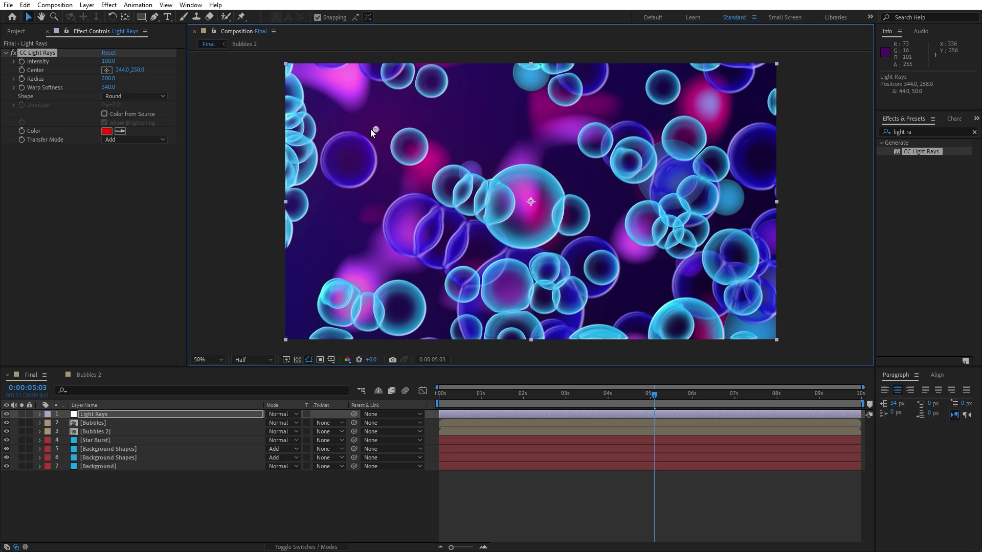
- Duplicate the CC Light Rays effect and move the copy's center to about 1562, 910
{"action": "left_click", "coordinate": [35, 53]}
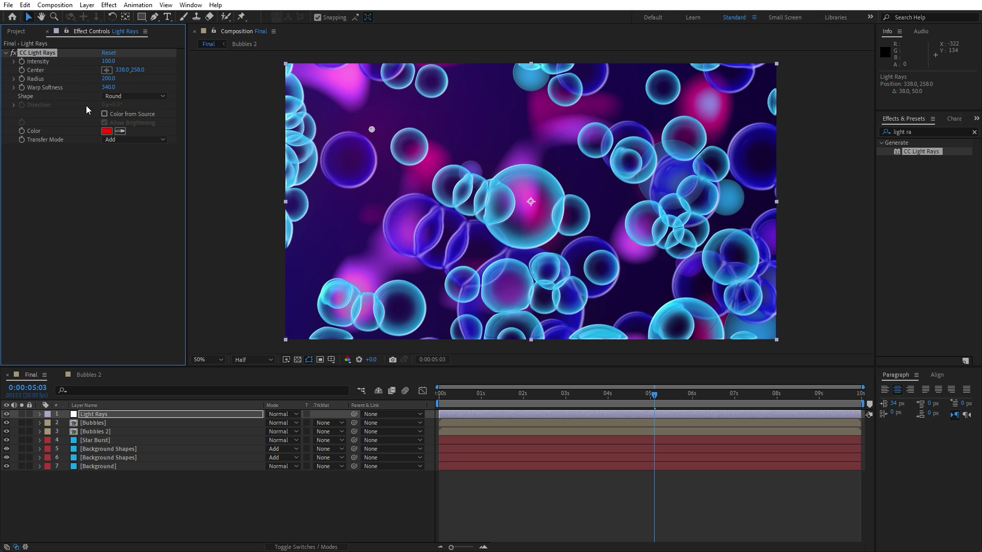
{"action": "key", "text": "ctrl+d"}
{"action": "left_click_drag", "start_coordinate": [371, 130], "coordinate": [657, 273]}
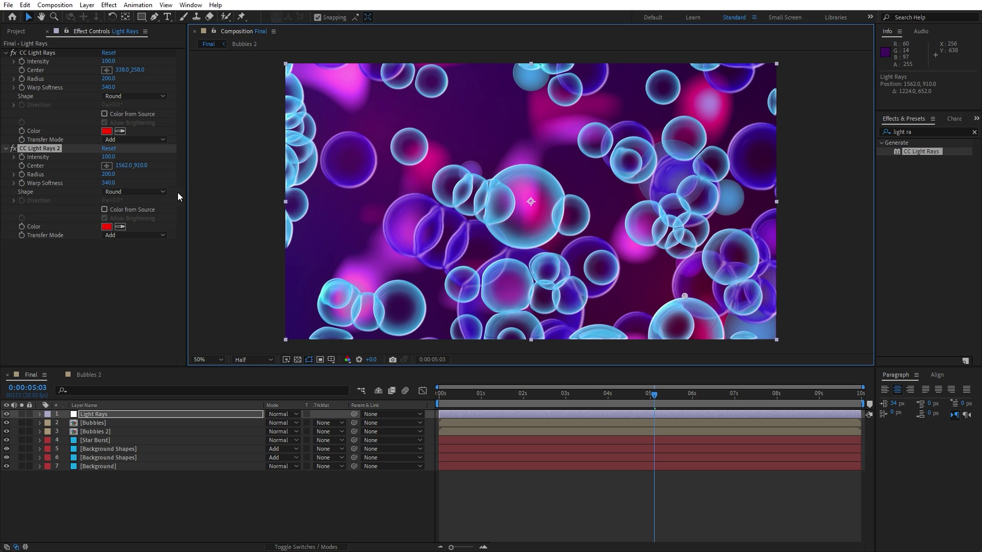
- Create a new adjustment layer above the others and name it Lens Flare
{"action": "left_click", "coordinate": [48, 31]}
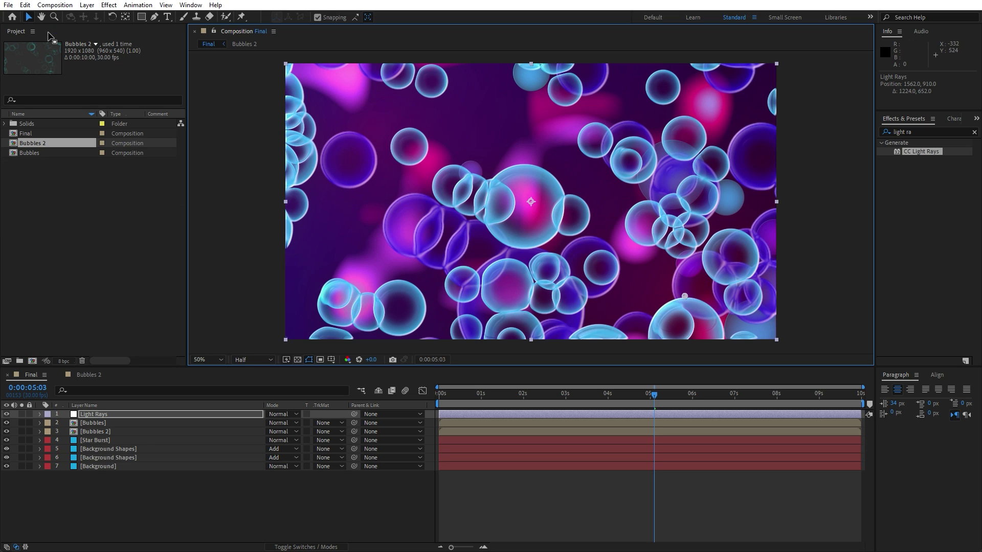
{"action": "right_click", "coordinate": [170, 493]}
{"action": "mouse_move", "coordinate": [218, 366]}
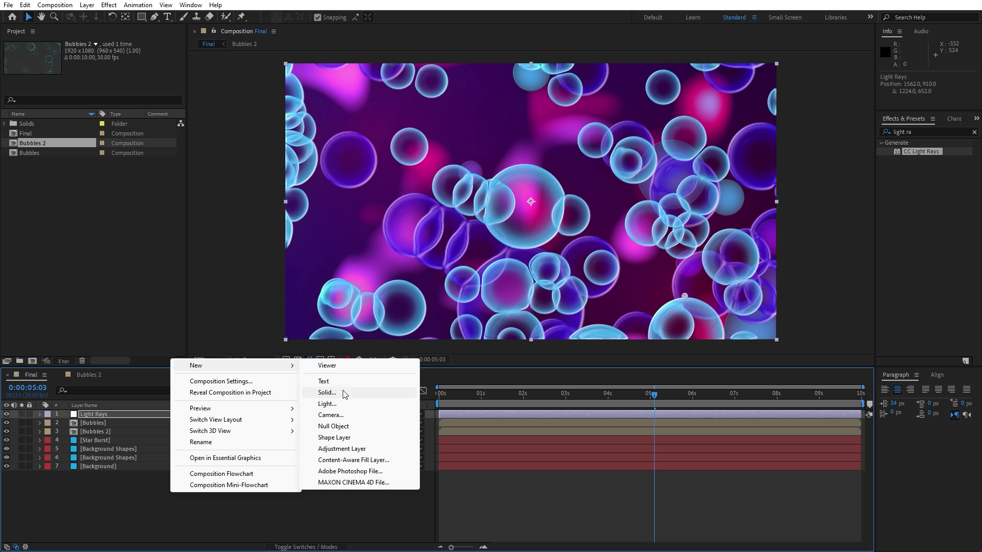
{"action": "left_click", "coordinate": [358, 448]}
{"action": "key", "text": "Return"}
{"action": "type", "text": "Le"}
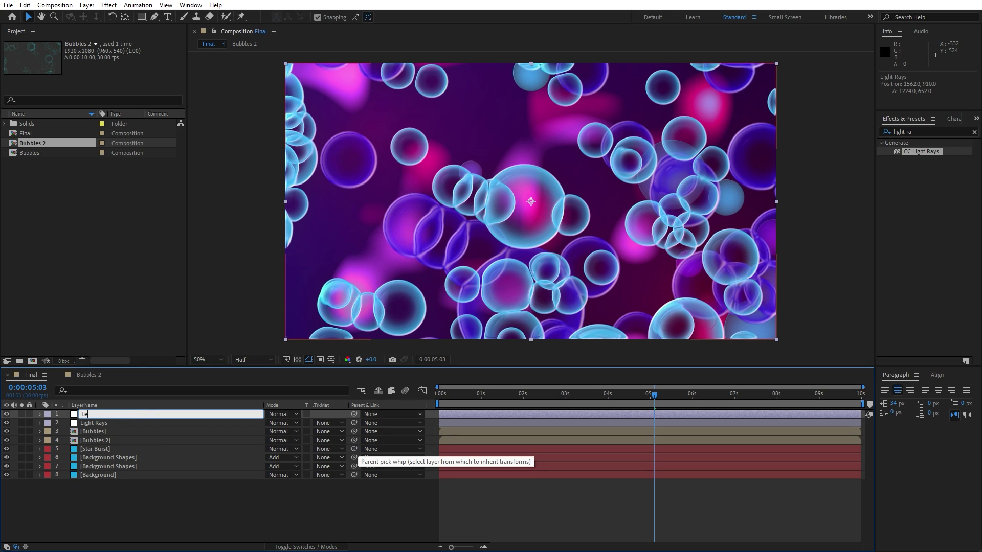
{"action": "type", "text": "ns Flare"}
{"action": "key", "text": "Return"}
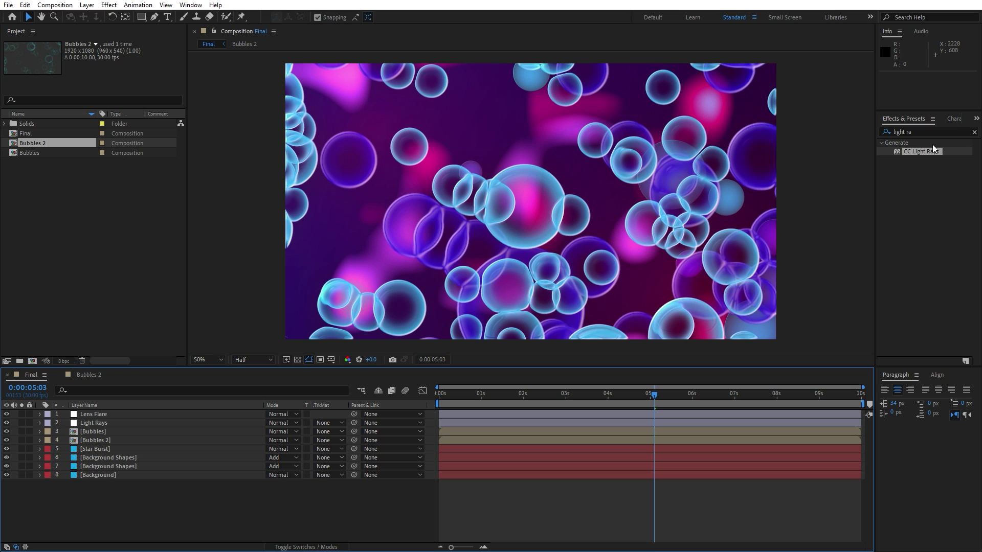
- Find the Lens Flare effect and apply it to the Lens Flare adjustment layer
{"action": "left_click", "coordinate": [933, 132]}
{"action": "type", "text": "len"}
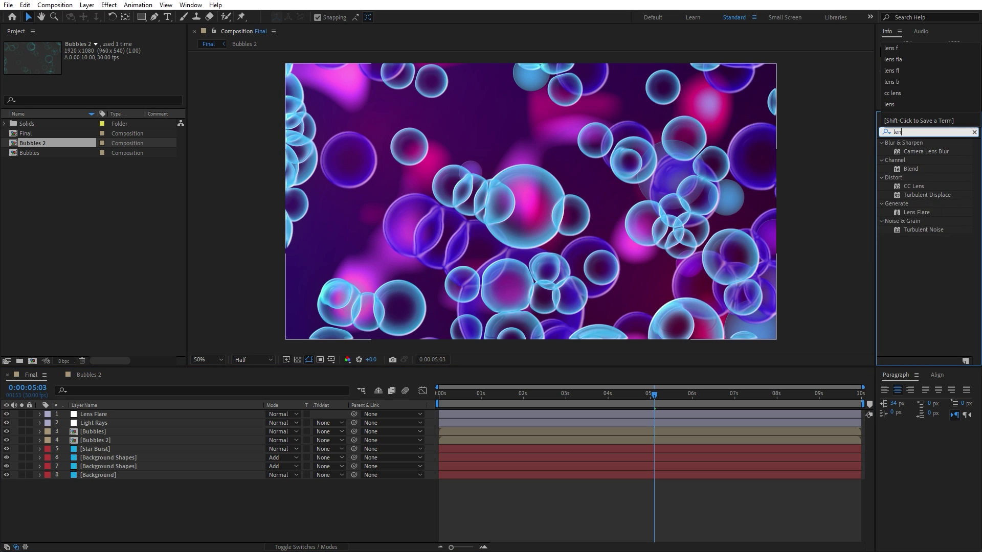
{"action": "type", "text": "s fla"}
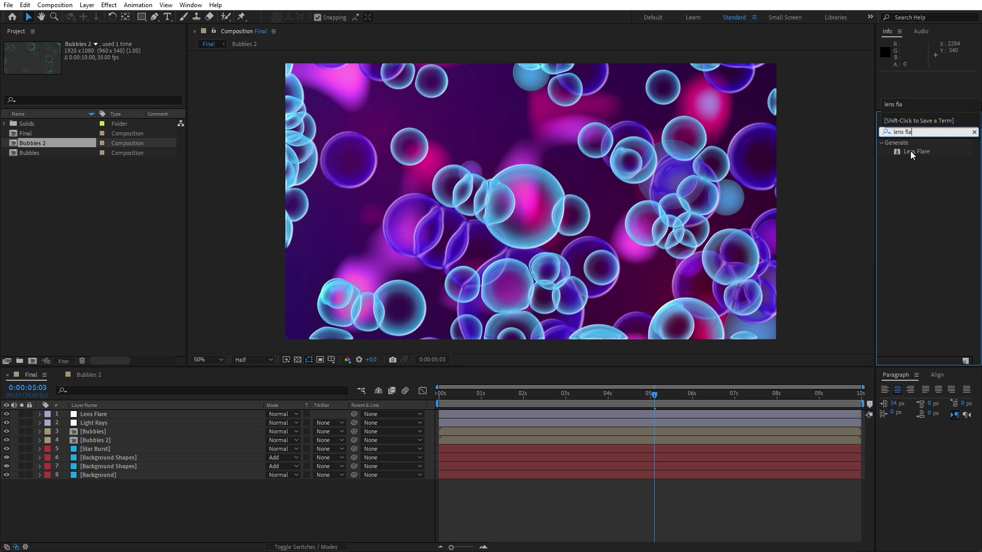
{"action": "left_click_drag", "start_coordinate": [910, 151], "coordinate": [116, 409]}
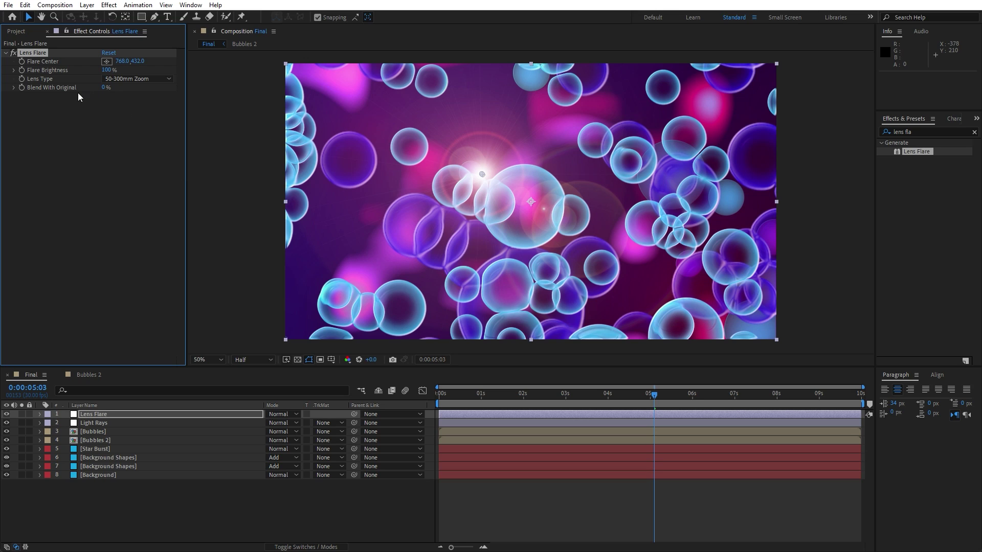
- Set Lens Flare's Blend With Original to 60%, Lens Type to 105mm Prime and Flare Center to about 666, 328
{"action": "left_click", "coordinate": [104, 88]}
{"action": "type", "text": "60"}
{"action": "left_click", "coordinate": [103, 182]}
{"action": "left_click", "coordinate": [133, 79]}
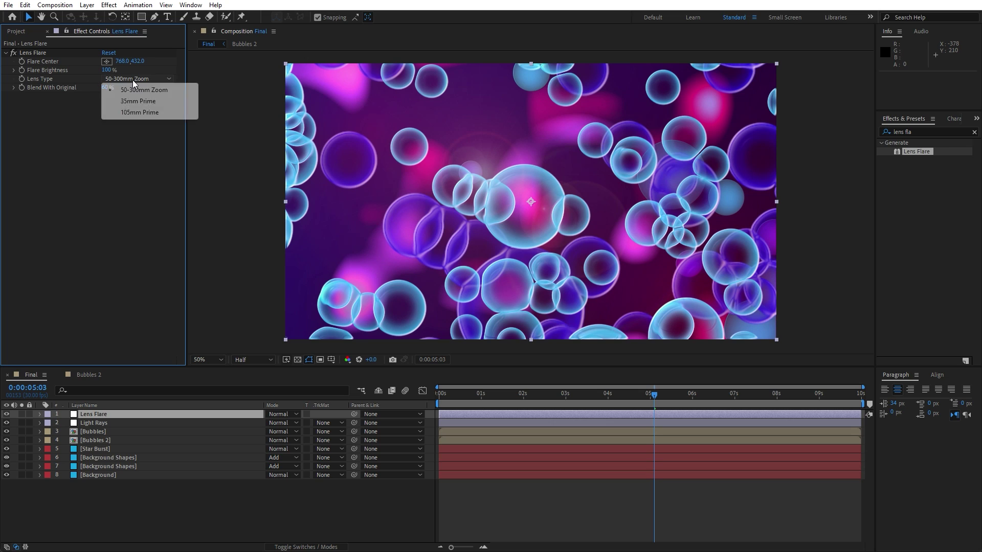
{"action": "left_click", "coordinate": [138, 113]}
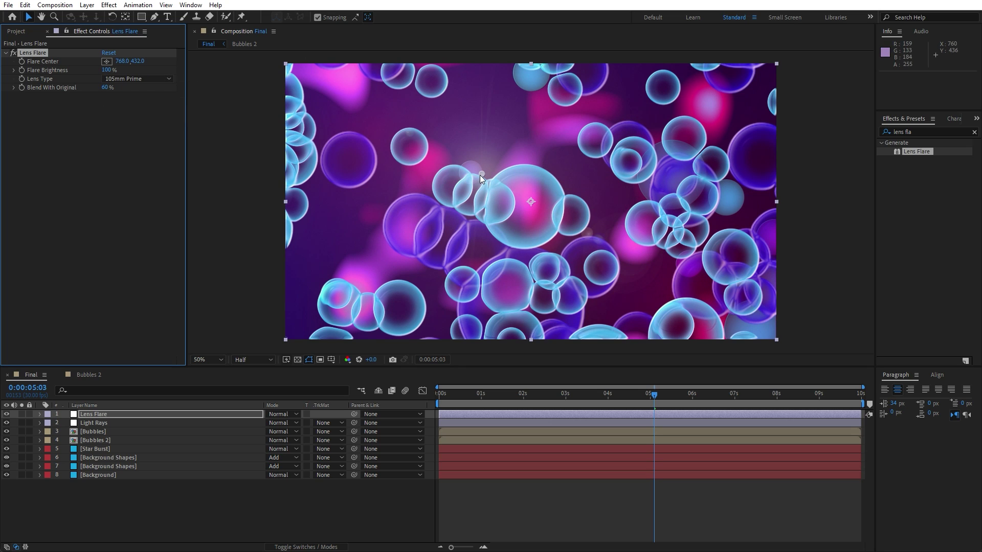
{"action": "left_click_drag", "start_coordinate": [482, 175], "coordinate": [448, 147]}
- Duplicate the Lens Flare effect and set the copy to 50-300mm Zoom with Blend With Original at 0%
{"action": "left_click", "coordinate": [83, 110]}
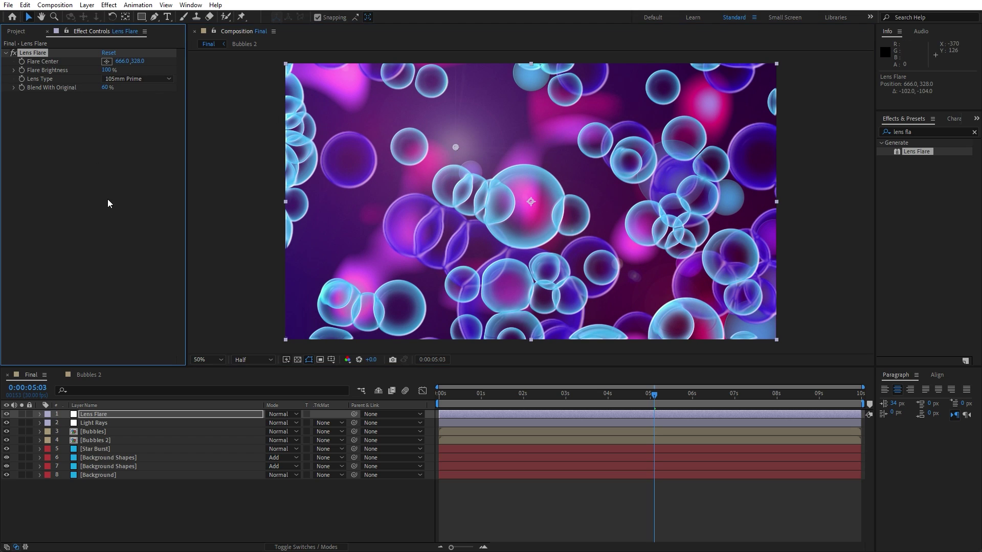
{"action": "key", "text": "ctrl+d"}
{"action": "left_click", "coordinate": [132, 122]}
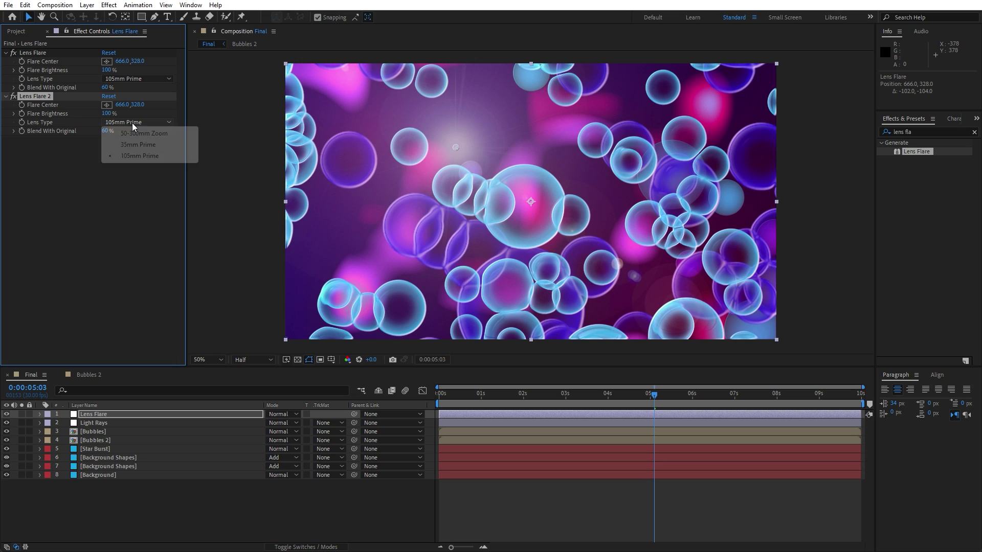
{"action": "left_click", "coordinate": [138, 134]}
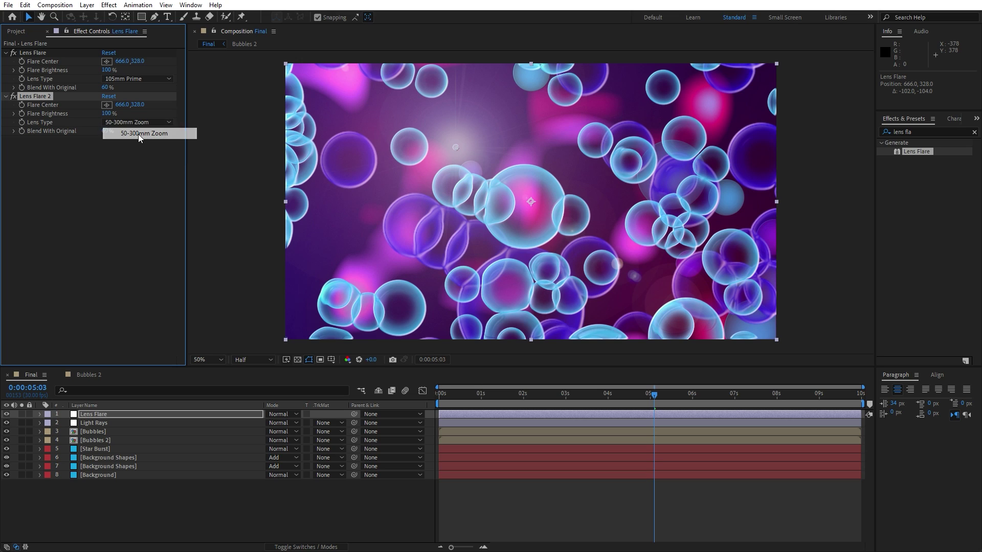
{"action": "left_click", "coordinate": [104, 131]}
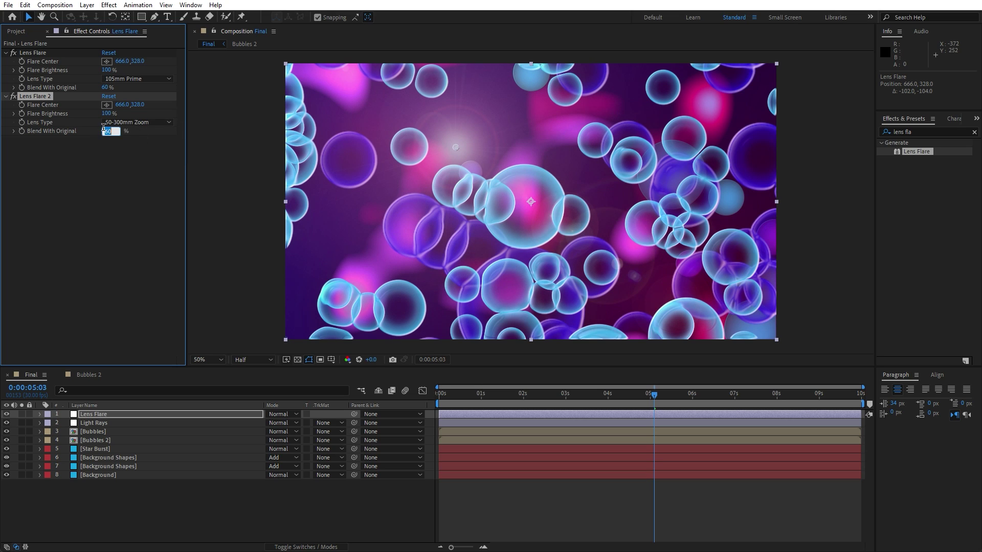
{"action": "type", "text": "0"}
{"action": "left_click", "coordinate": [59, 150]}
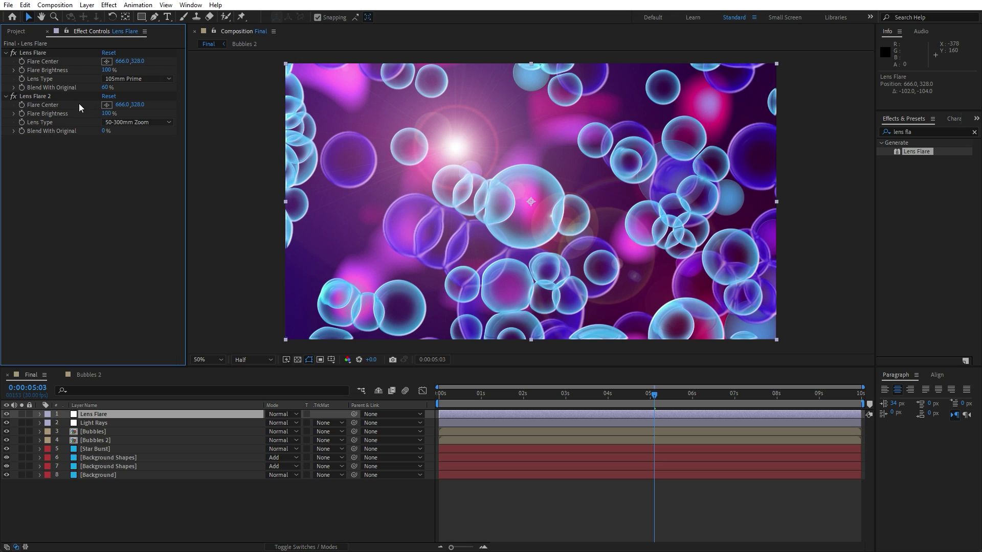
- Place the Flare Center of Lens Flare 2 just outside the frame's lower-left corner, at about -32, 1079
{"action": "left_click", "coordinate": [39, 97]}
{"action": "left_click", "coordinate": [106, 104]}
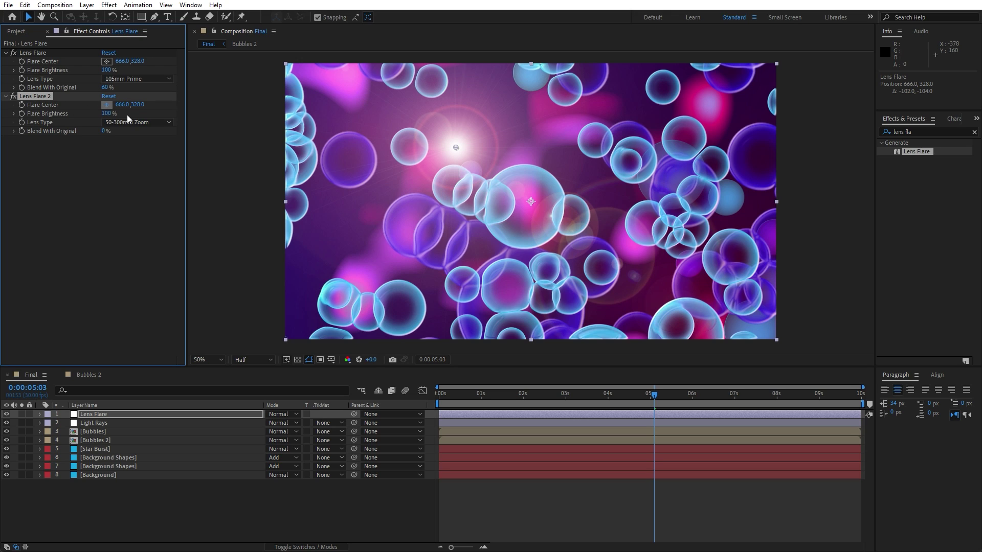
{"action": "left_click", "coordinate": [277, 339]}
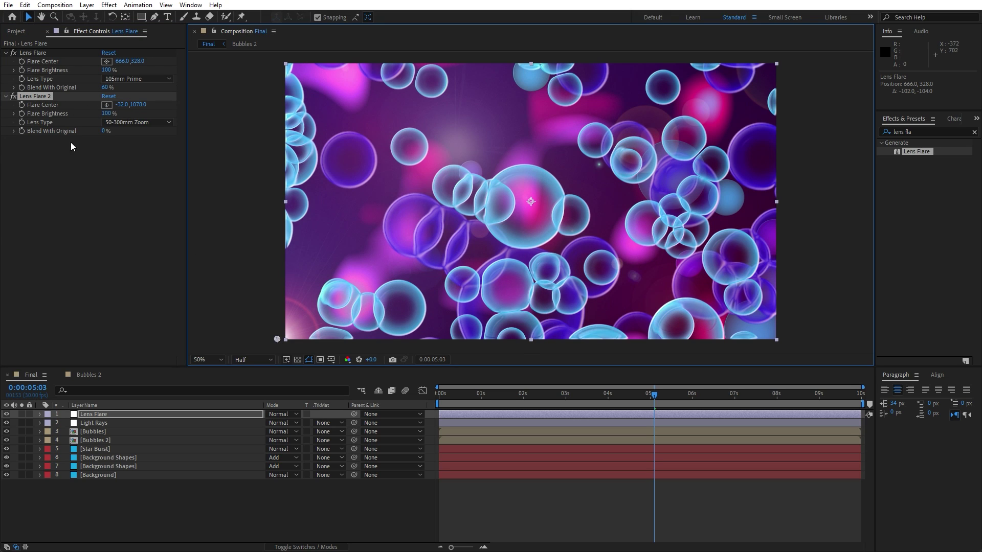
- Duplicate Lens Flare 2, place the copy's Flare Center at about 1964, 2, and scrub the timeline to 0:00:02:10 to check it
{"action": "left_click", "coordinate": [48, 97]}
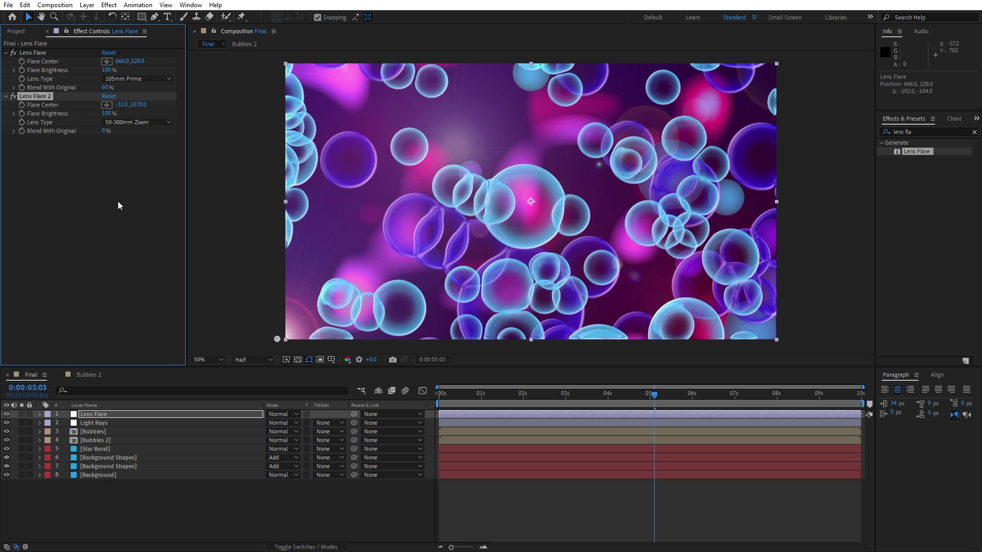
{"action": "key", "text": "ctrl+d"}
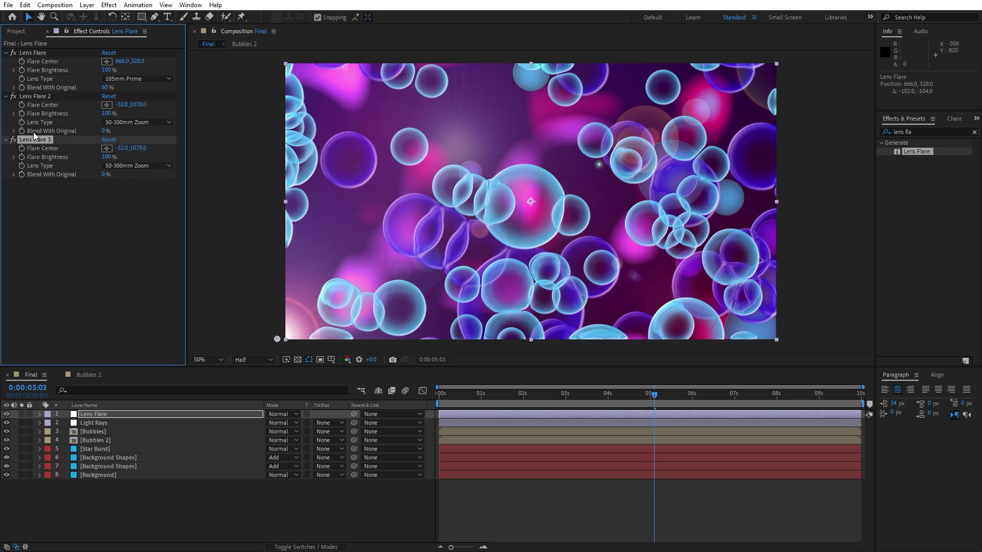
{"action": "left_click", "coordinate": [107, 148]}
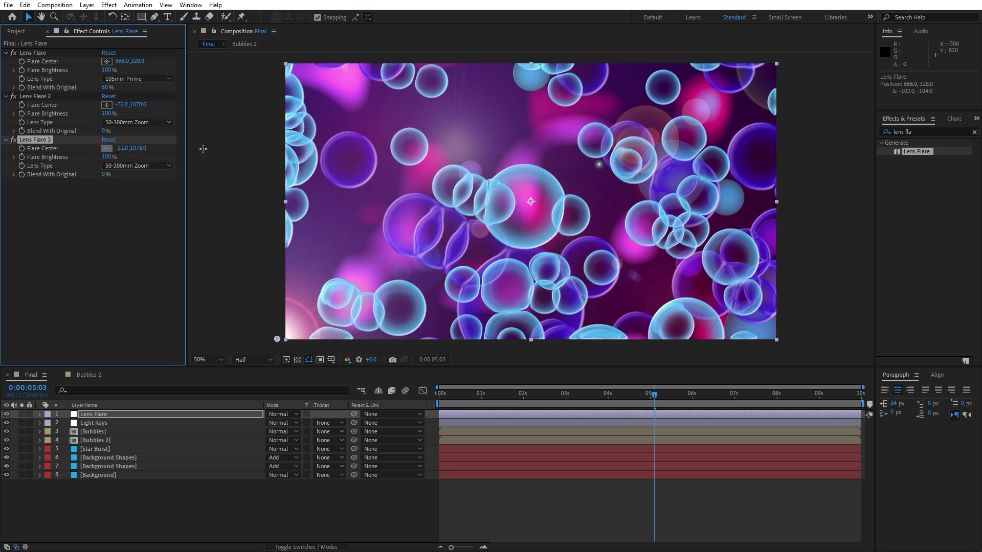
{"action": "left_click", "coordinate": [783, 65]}
{"action": "left_click_drag", "start_coordinate": [785, 65], "coordinate": [789, 64]}
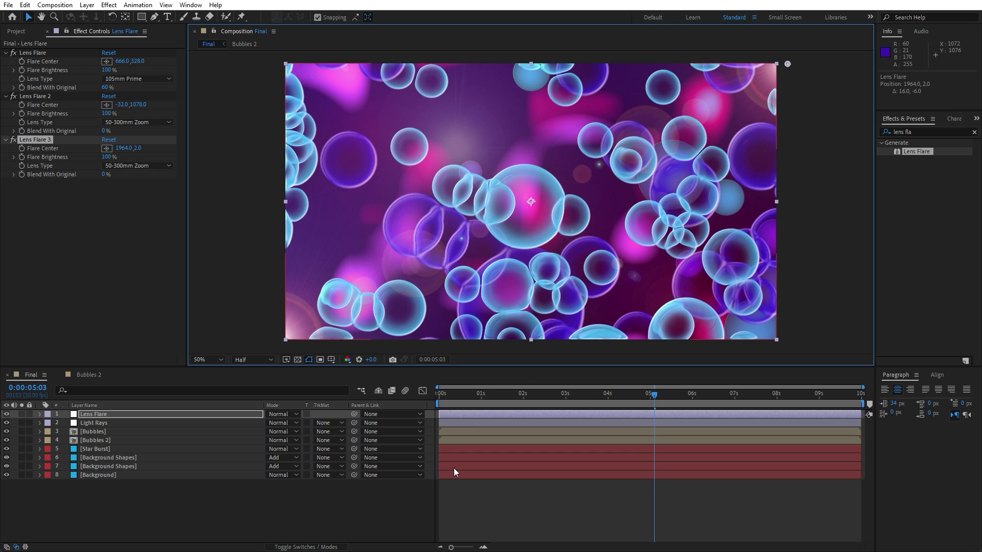
{"action": "left_click_drag", "start_coordinate": [461, 397], "coordinate": [539, 395]}
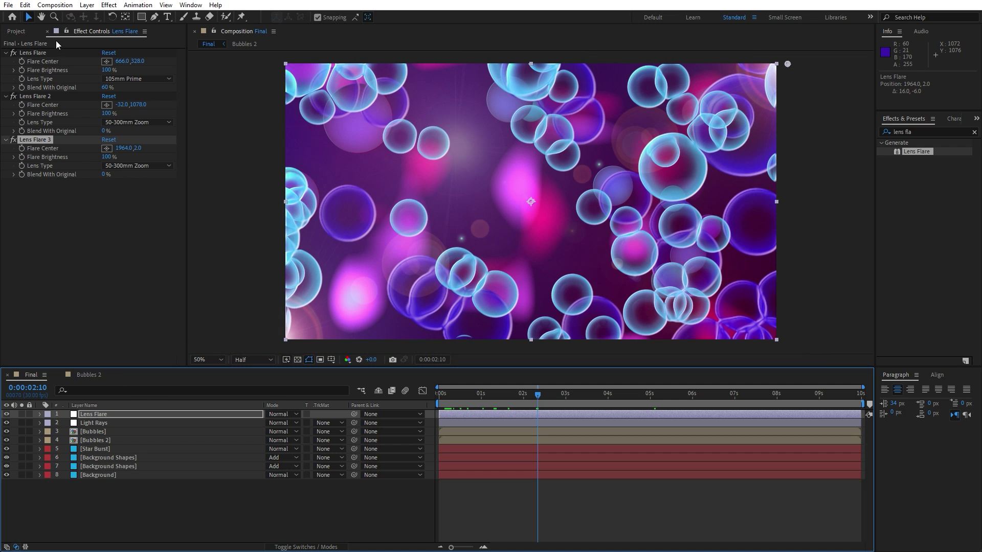
- Create another adjustment layer above the others and name it Curves
{"action": "left_click", "coordinate": [47, 32]}
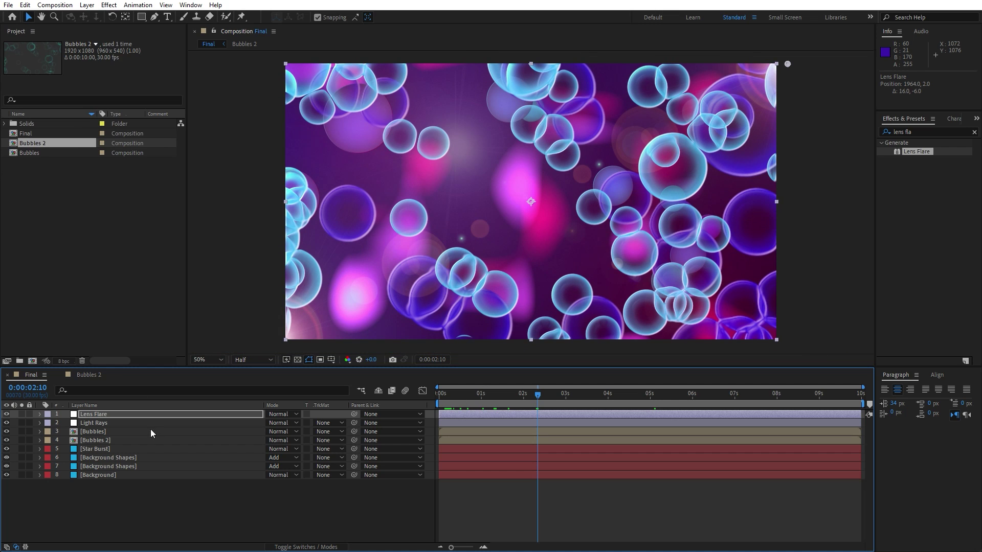
{"action": "right_click", "coordinate": [149, 508]}
{"action": "mouse_move", "coordinate": [252, 378]}
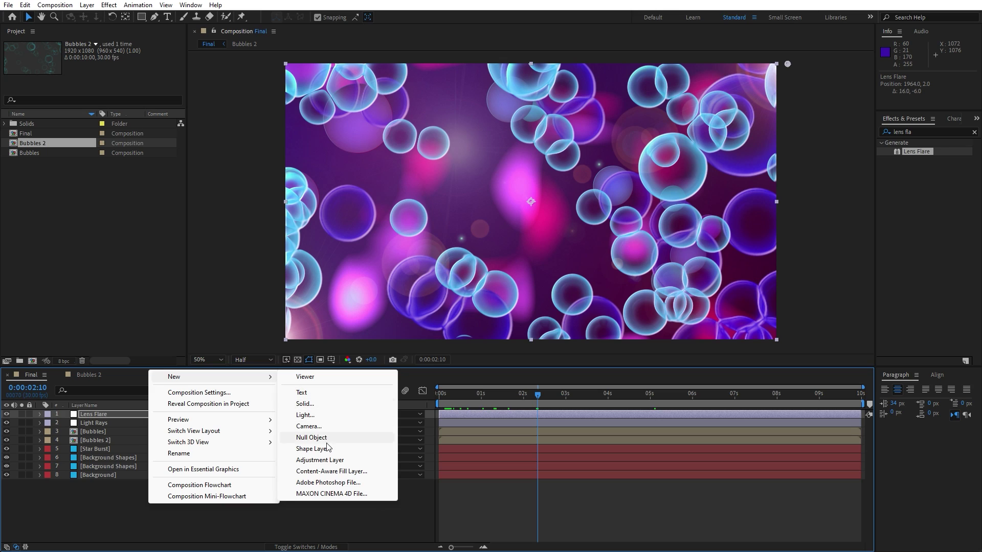
{"action": "left_click", "coordinate": [326, 460]}
{"action": "key", "text": "Return"}
{"action": "type", "text": "C"}
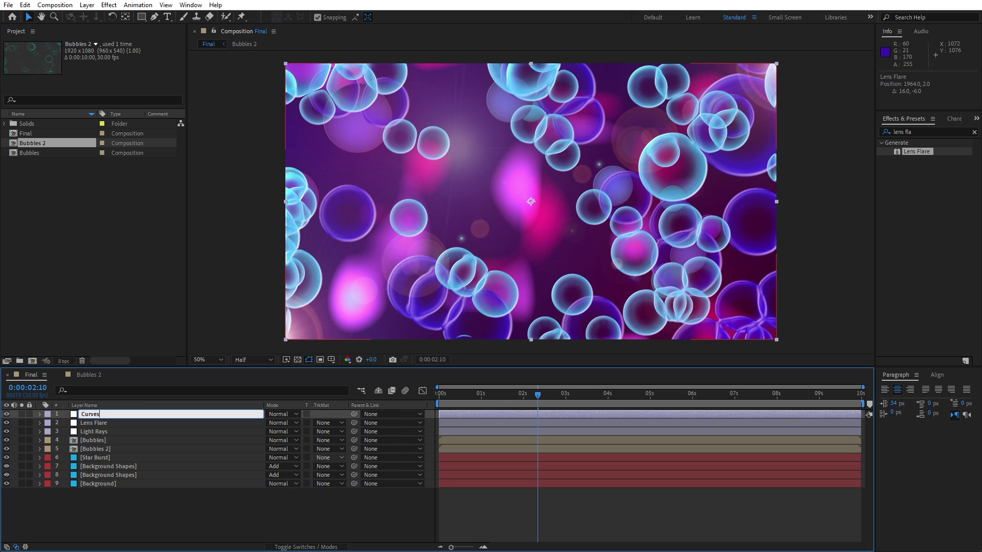
{"action": "type", "text": "urves"}
{"action": "key", "text": "Return"}
- Apply the Curves effect to the Curves adjustment layer and pull the RGB curve's midpoint slightly down to darken the midtones
{"action": "key", "text": "ctrl+5"}
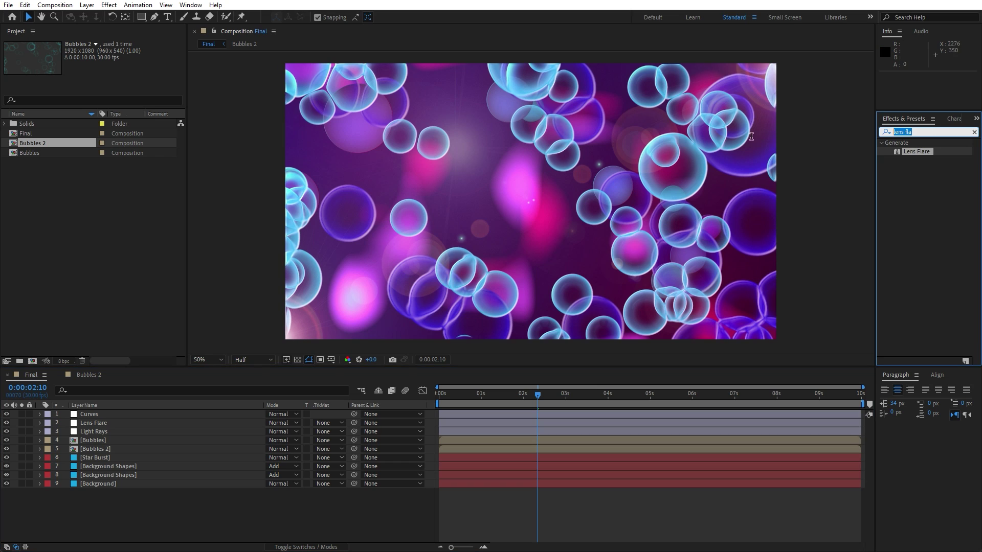
{"action": "type", "text": "curve"}
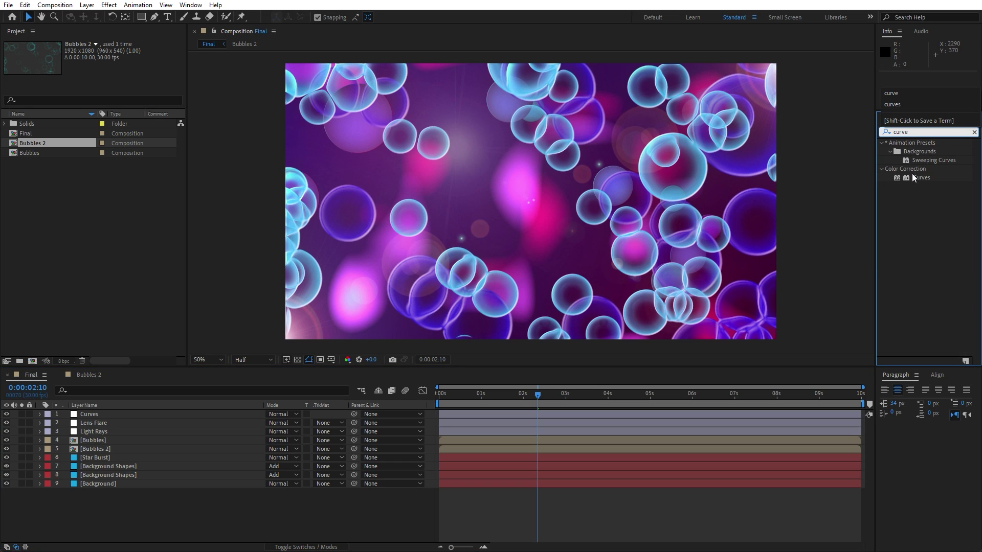
{"action": "left_click_drag", "start_coordinate": [916, 177], "coordinate": [382, 350]}
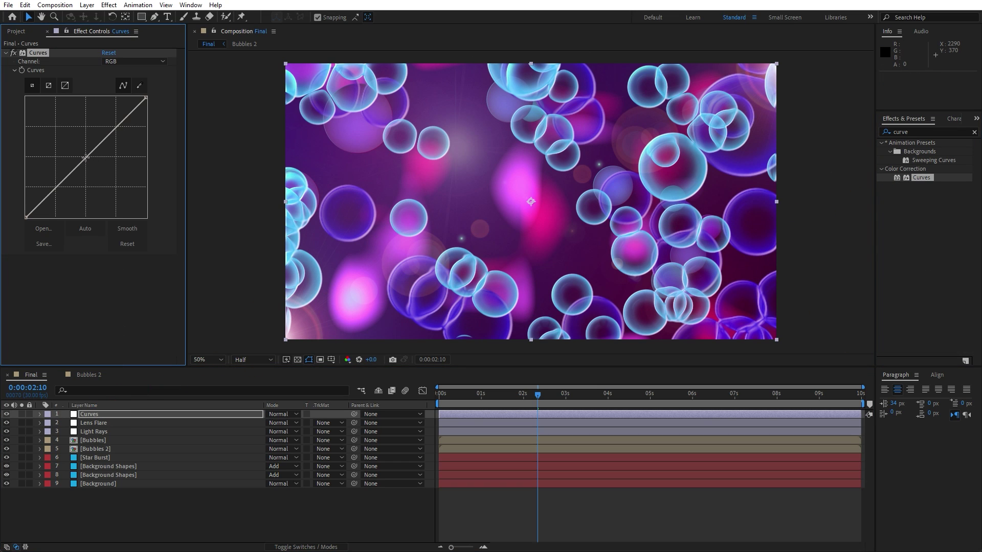
{"action": "left_click_drag", "start_coordinate": [85, 157], "coordinate": [90, 160]}
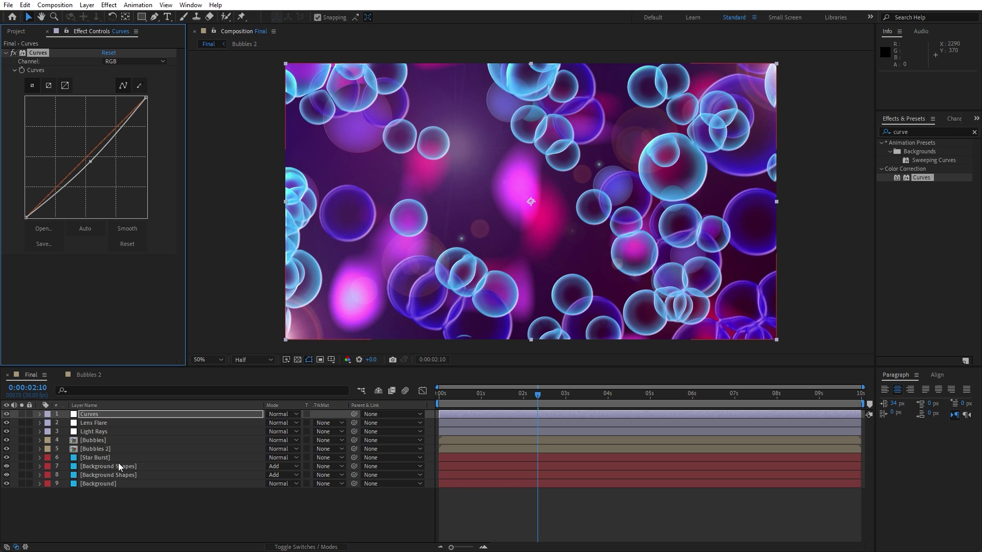
- Raise the Exposure effect's master exposure to 0.55 on the Bubbles layer and 0.36 on the Bubbles 2 layer
{"action": "left_click", "coordinate": [96, 442]}
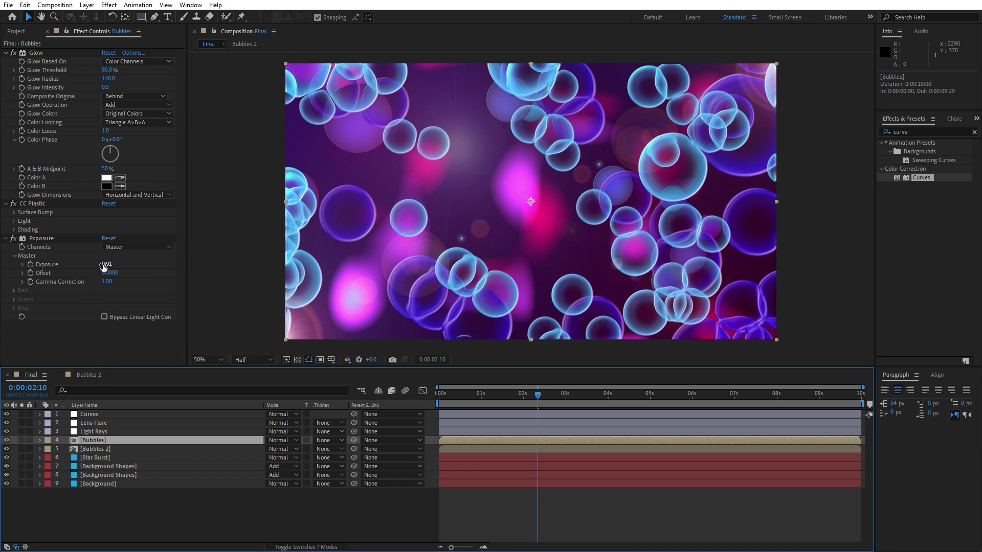
{"action": "left_click_drag", "start_coordinate": [103, 265], "coordinate": [130, 269]}
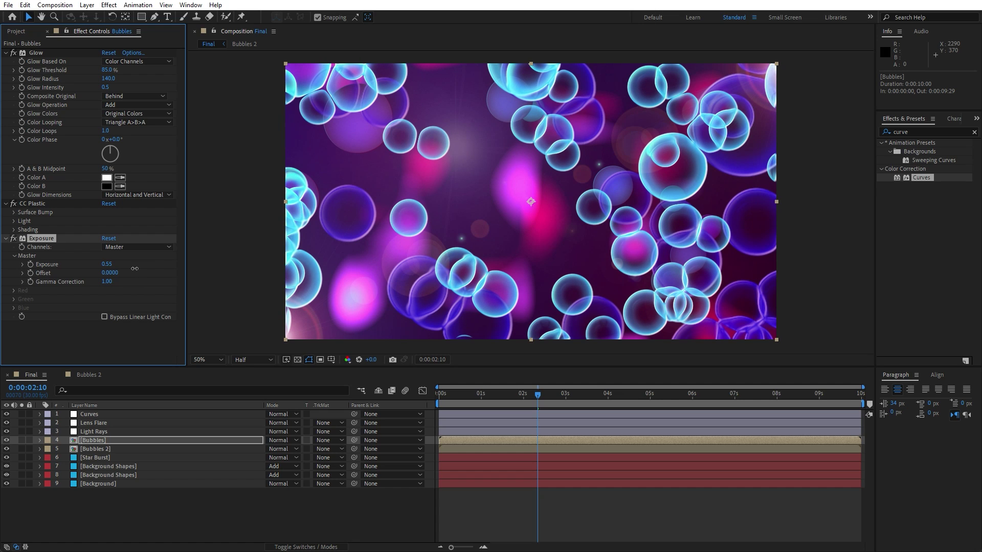
{"action": "left_click", "coordinate": [100, 447]}
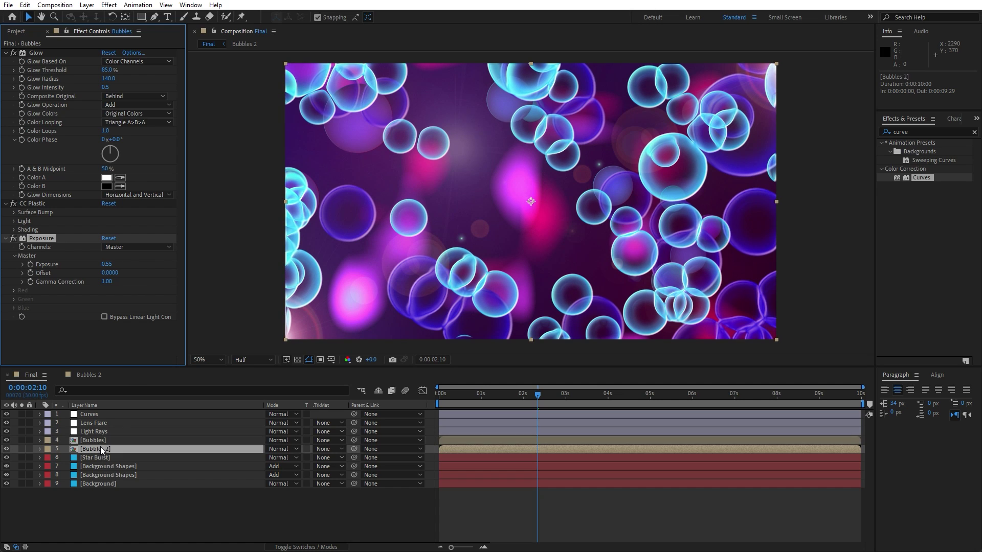
{"action": "left_click", "coordinate": [5, 113]}
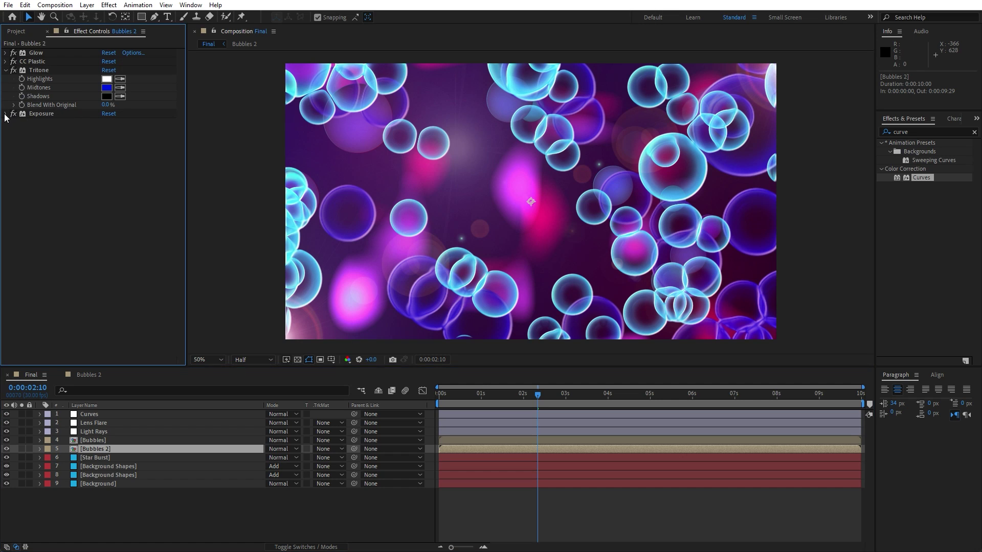
{"action": "left_click_drag", "start_coordinate": [163, 142], "coordinate": [134, 147]}
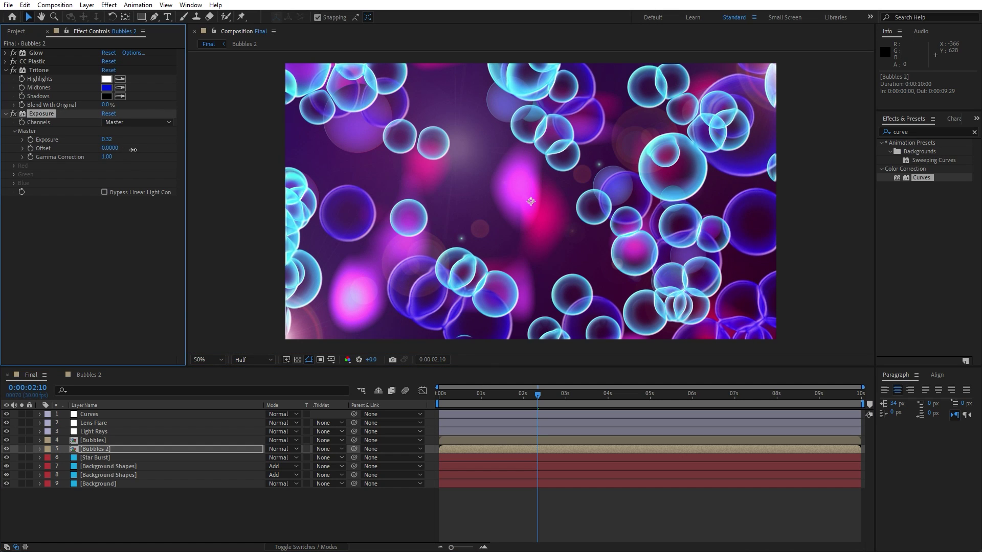
- Lower the opacity of both Background Shapes layers to 55% and collapse their properties
{"action": "left_click", "coordinate": [130, 467]}
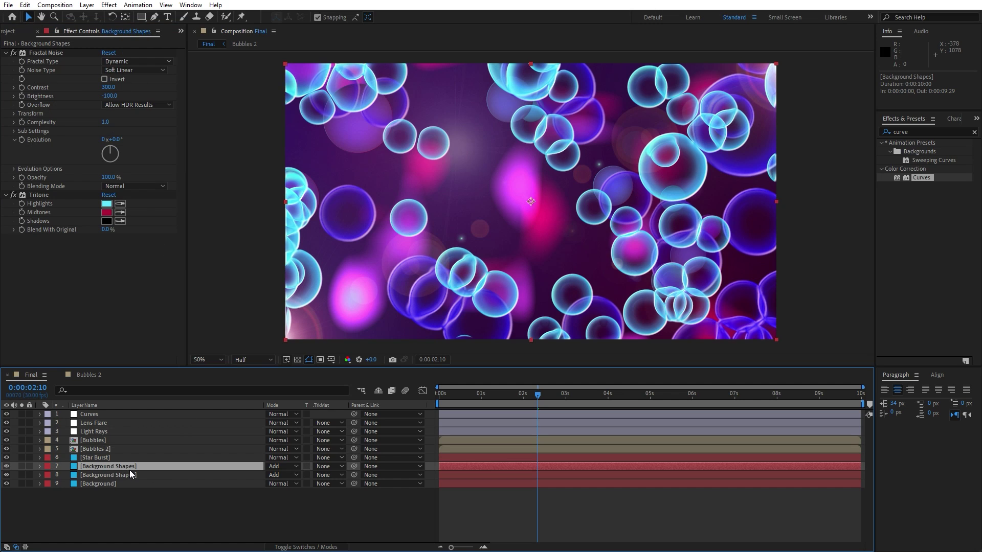
{"action": "left_click", "coordinate": [124, 474], "text": "ctrl"}
{"action": "key", "text": "t"}
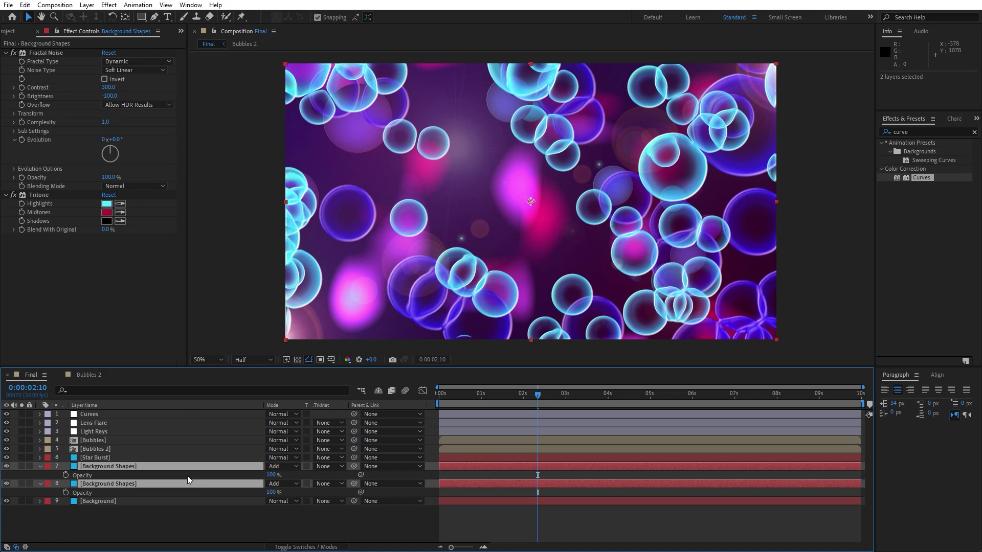
{"action": "left_click_drag", "start_coordinate": [268, 475], "coordinate": [242, 475]}
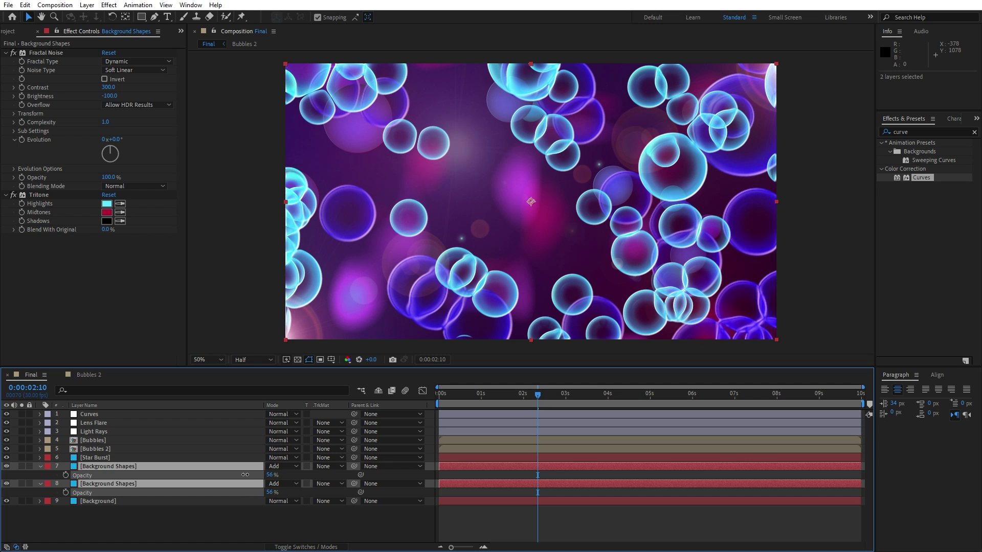
{"action": "left_click", "coordinate": [137, 449]}
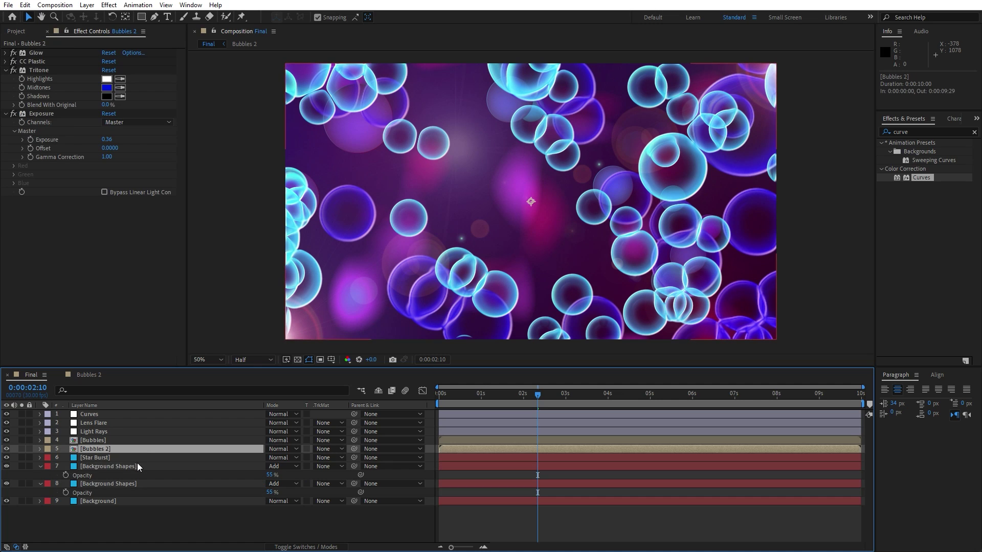
{"action": "left_click", "coordinate": [133, 467]}
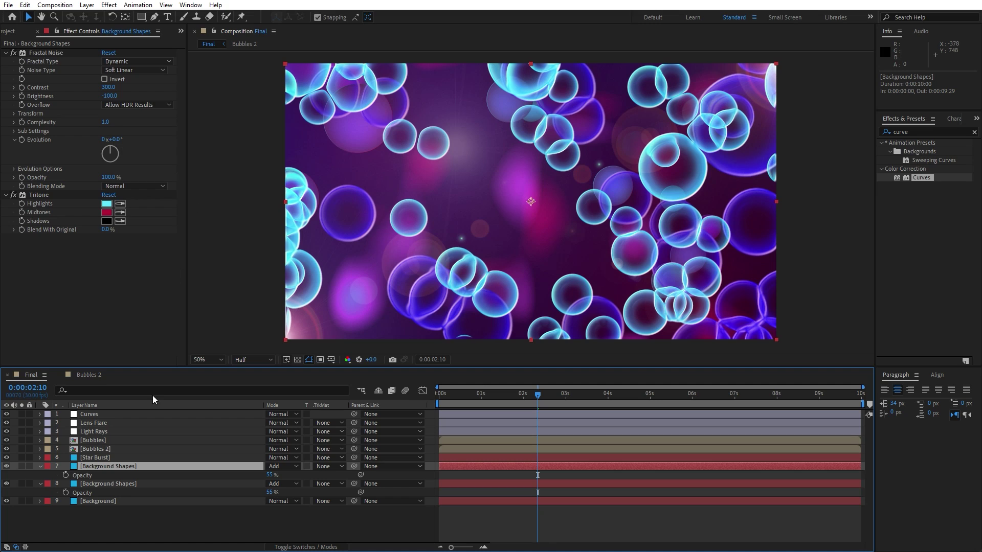
{"action": "left_click", "coordinate": [41, 467]}
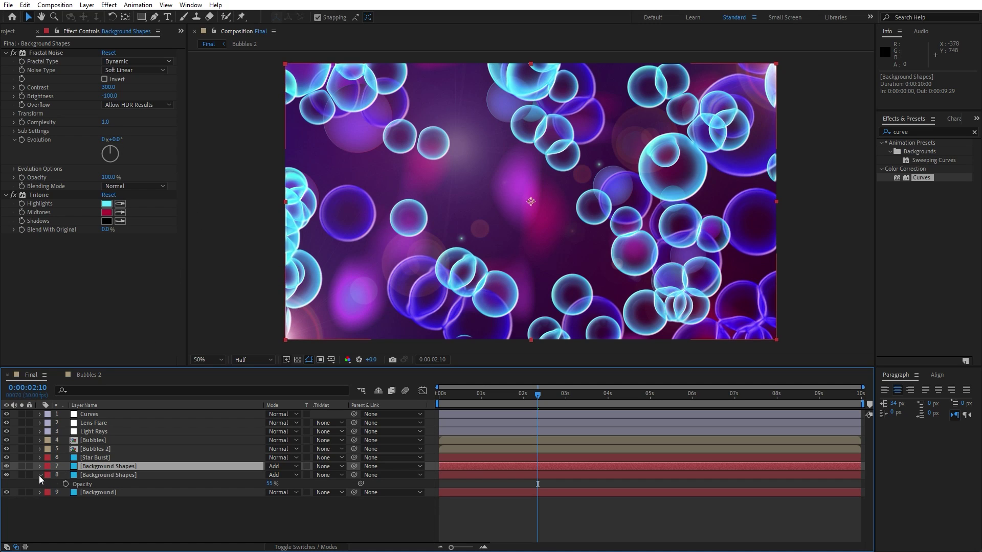
{"action": "left_click", "coordinate": [40, 475]}
- Close the Bubbles 2 timeline and scrub through the Final composition to 0:00:05:15 to review the finished animation
{"action": "left_click", "coordinate": [60, 374]}
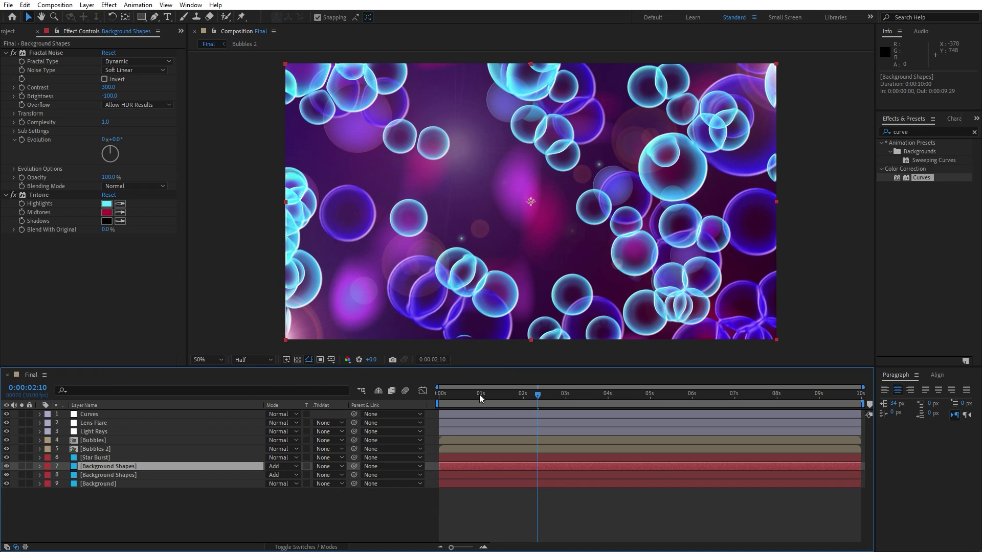
{"action": "left_click", "coordinate": [35, 33]}
{"action": "left_click_drag", "start_coordinate": [470, 394], "coordinate": [747, 397]}
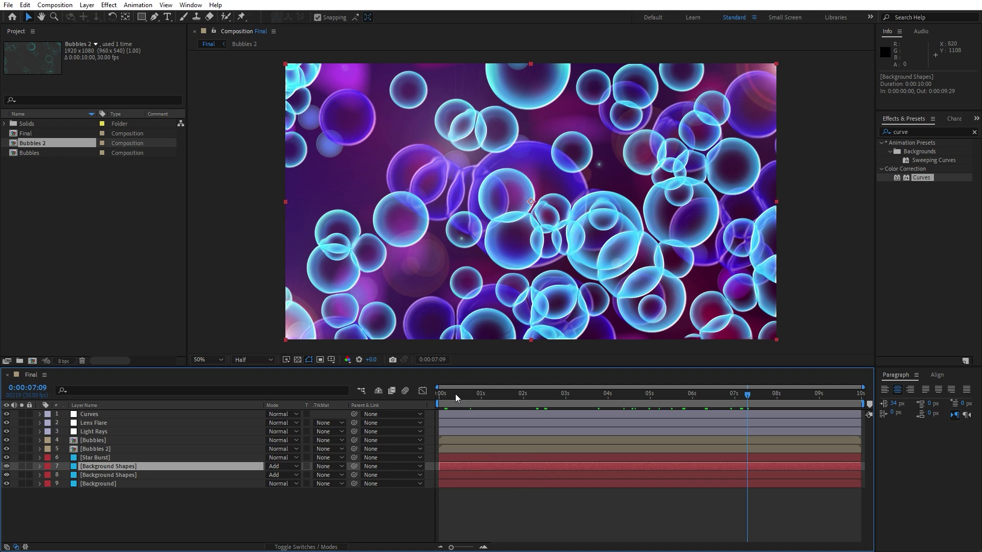
{"action": "left_click_drag", "start_coordinate": [455, 394], "coordinate": [637, 400]}
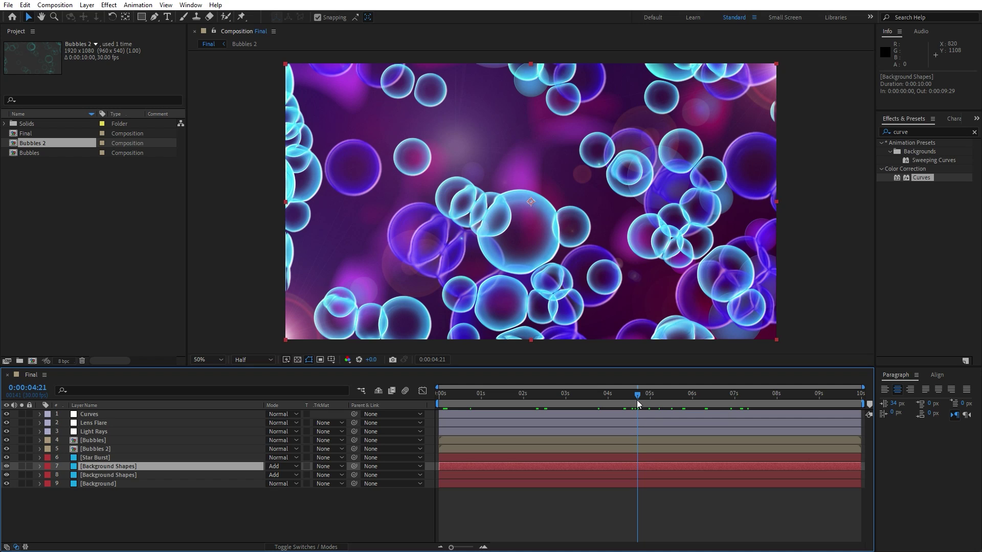
{"action": "left_click_drag", "start_coordinate": [638, 402], "coordinate": [673, 398]}
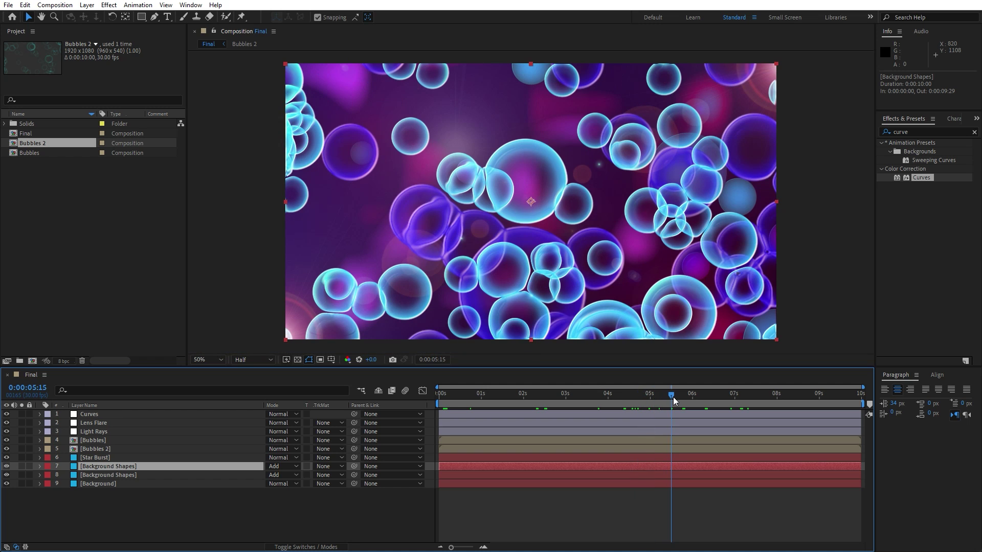